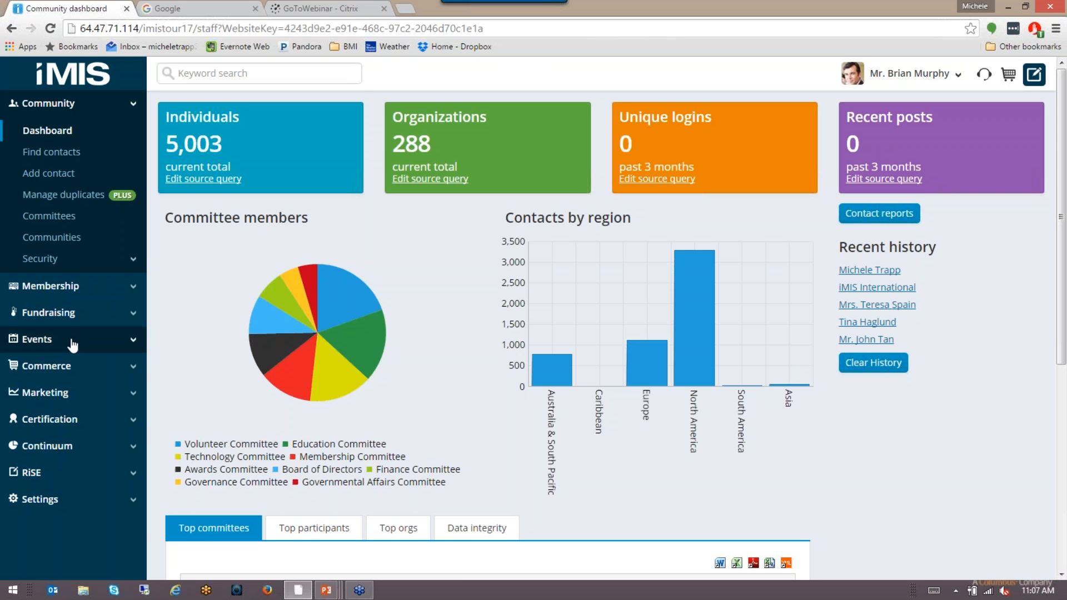
Step: Open the Communication templates library from the Marketing section of the sidebar
left_click(61, 393)
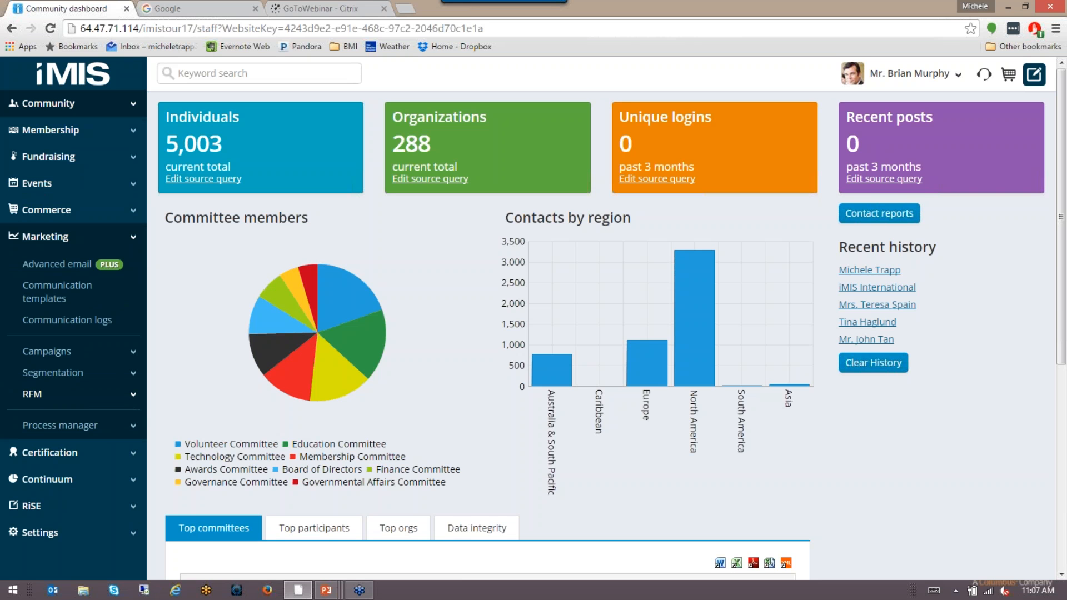
left_click(58, 300)
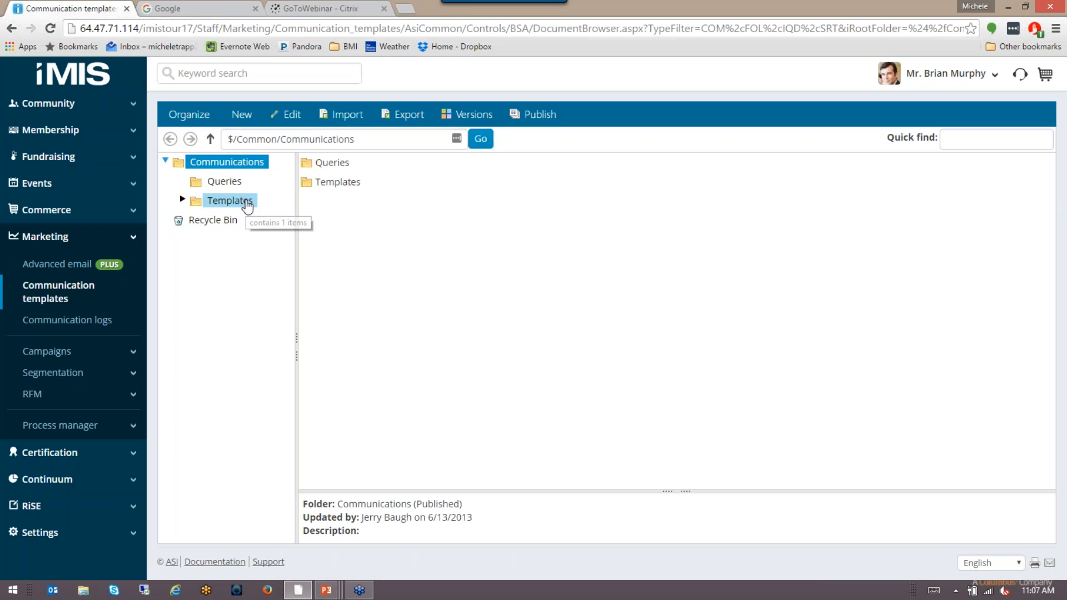
Step: Browse to Templates > Samples and select the Order Confirmation template
left_click(247, 206)
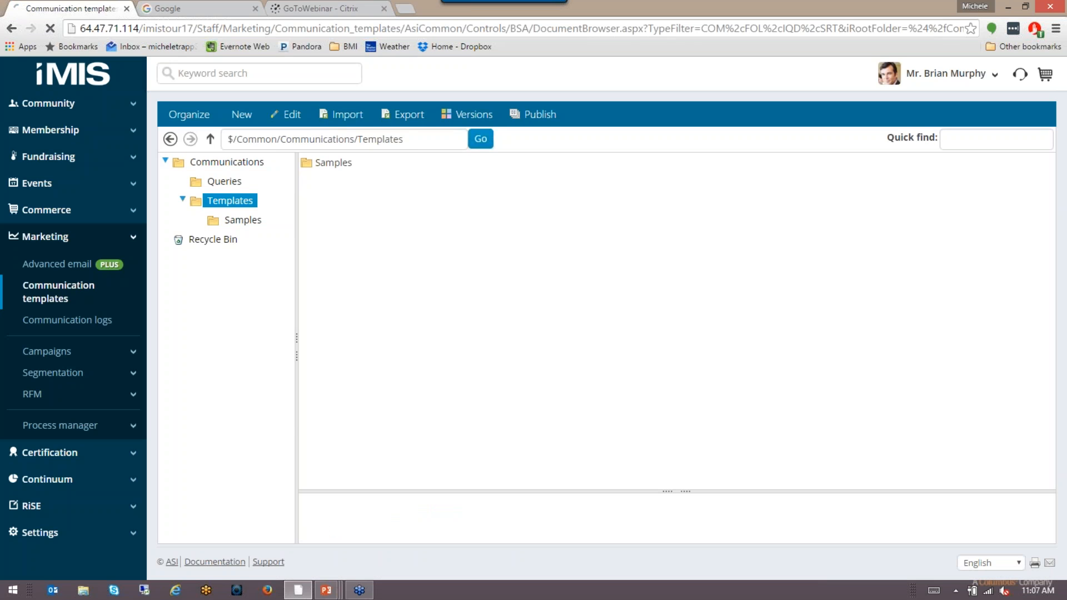
left_click(247, 222)
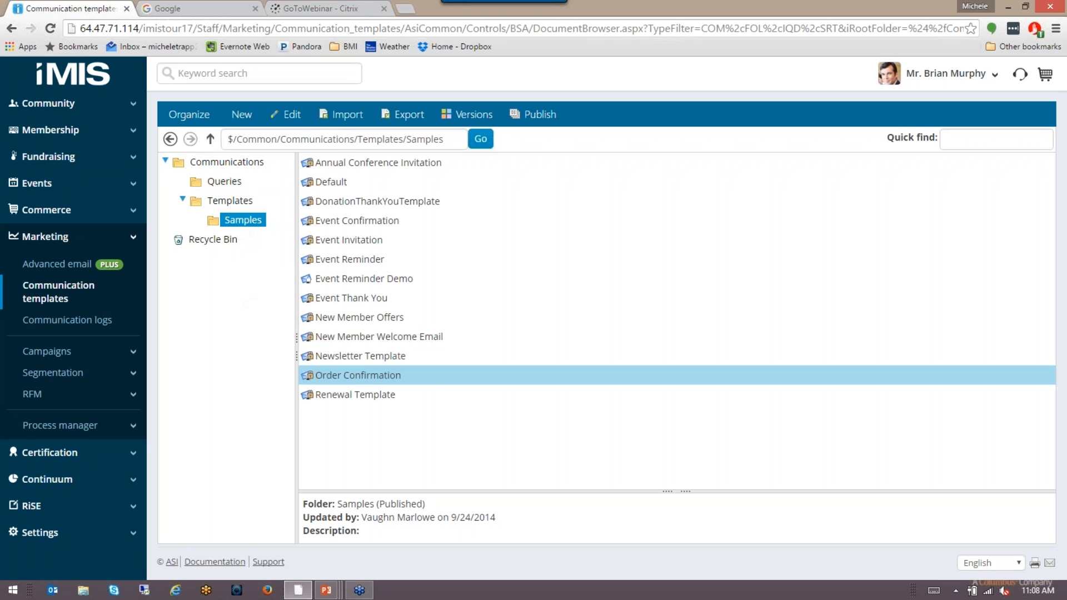
left_click(378, 375)
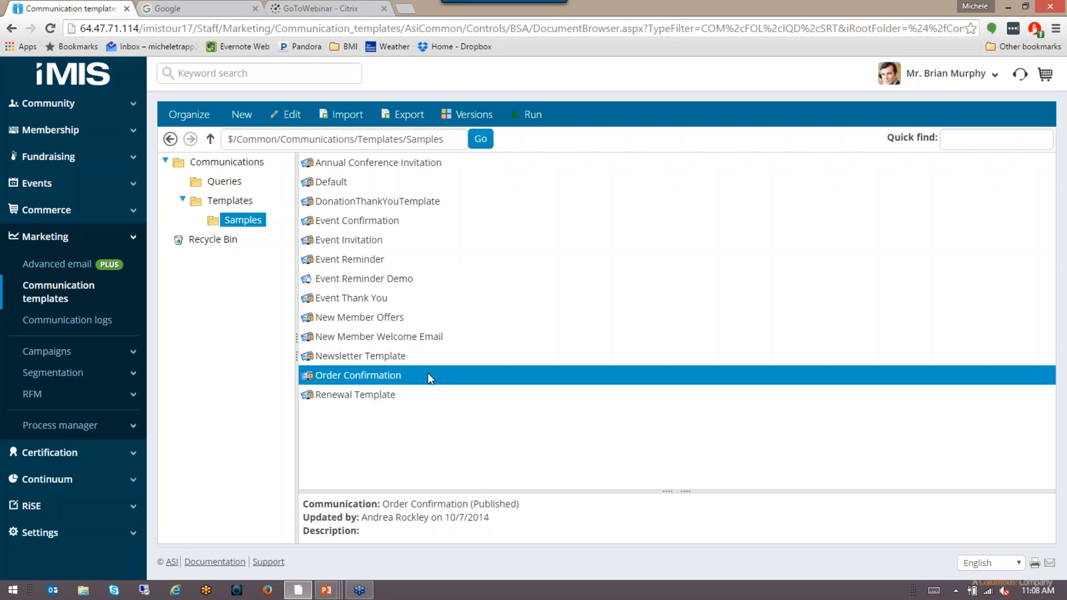
Step: Duplicate Order Confirmation with Organize Copy and Paste, then select Copy_of_Order_Confirmation
left_click(187, 114)
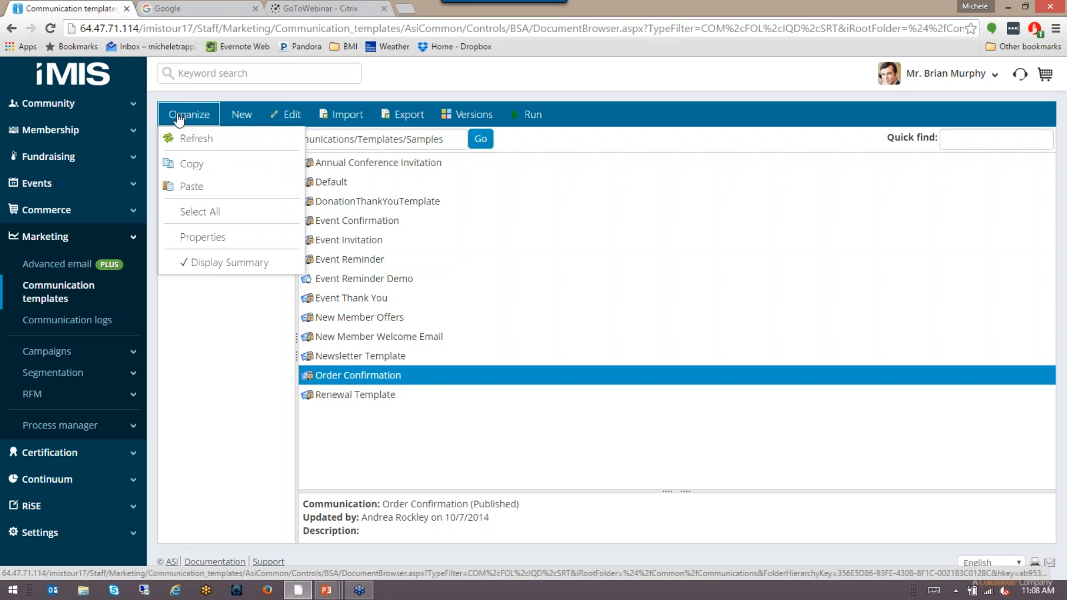
left_click(200, 174)
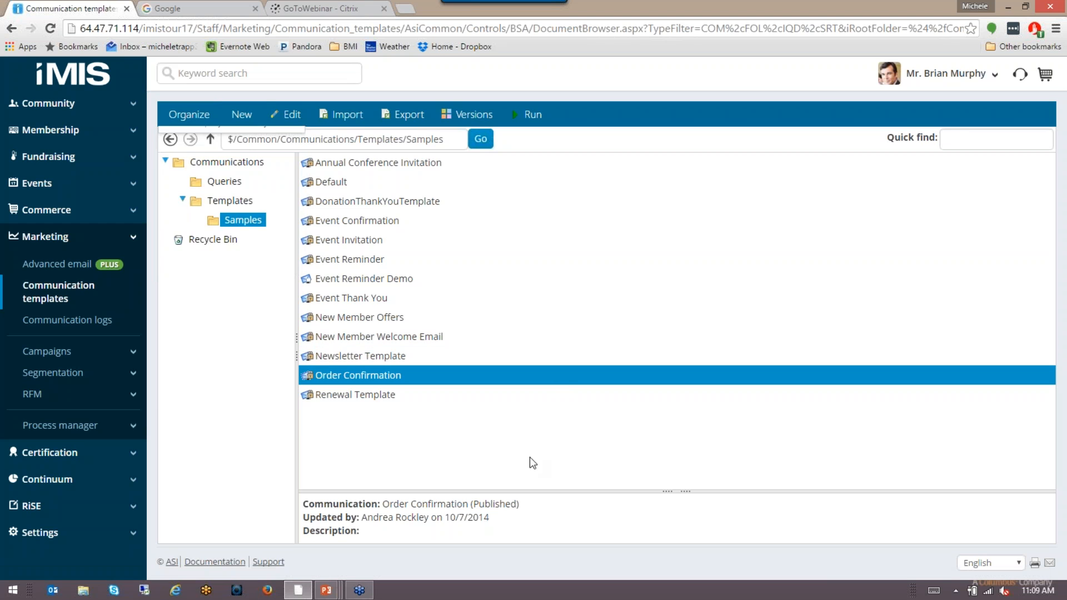
left_click(207, 116)
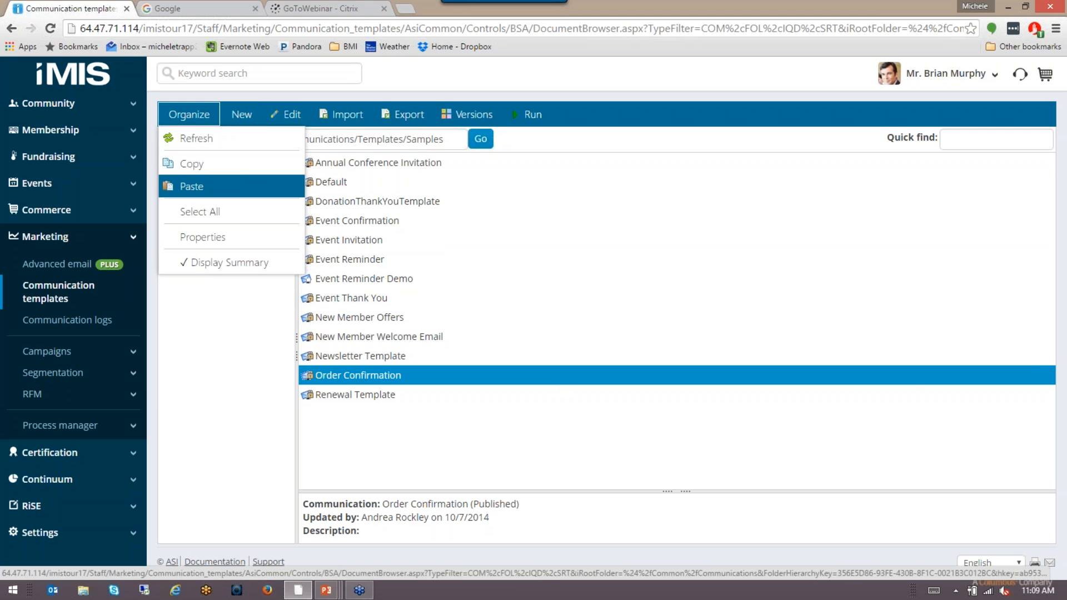
left_click(192, 186)
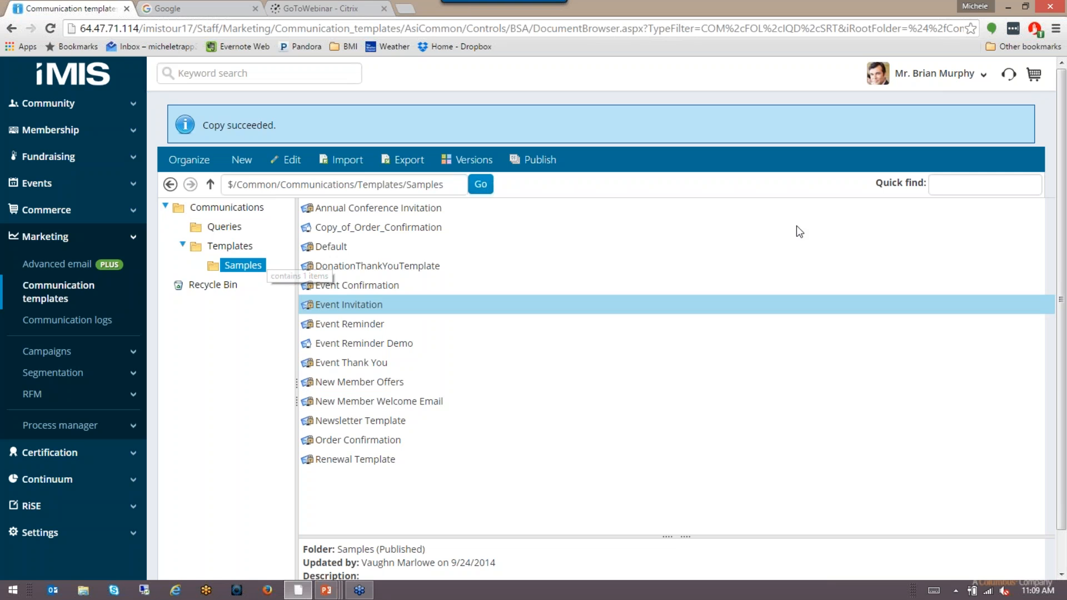
left_click(455, 228)
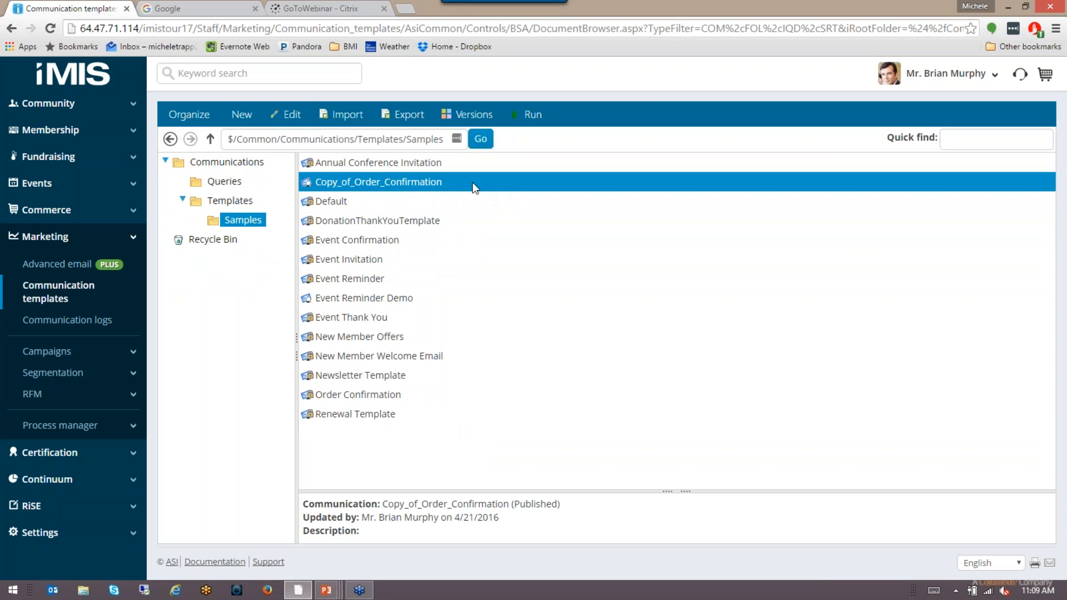
Step: Open Copy_of_Order_Confirmation and change the From address domain to interdynbmi
double_click(472, 182)
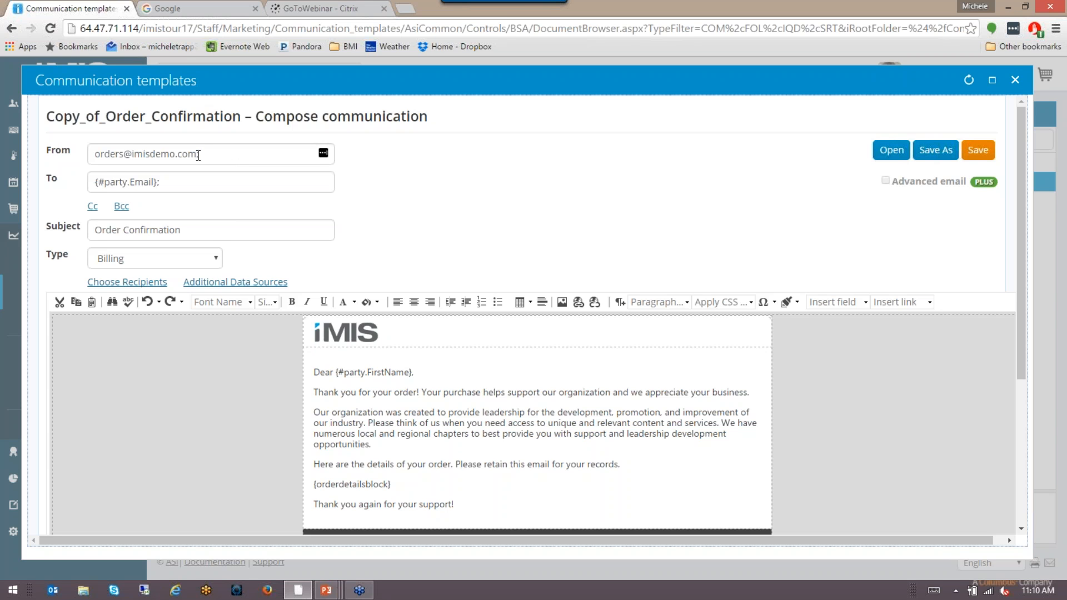
left_click_drag(196, 151, 133, 163)
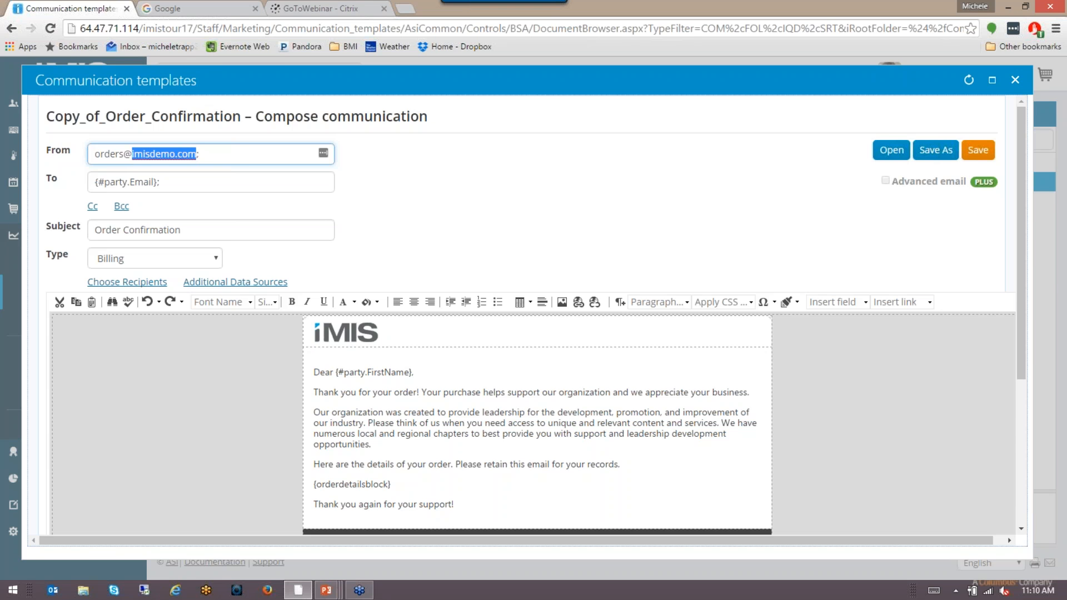
type("interdynbmi")
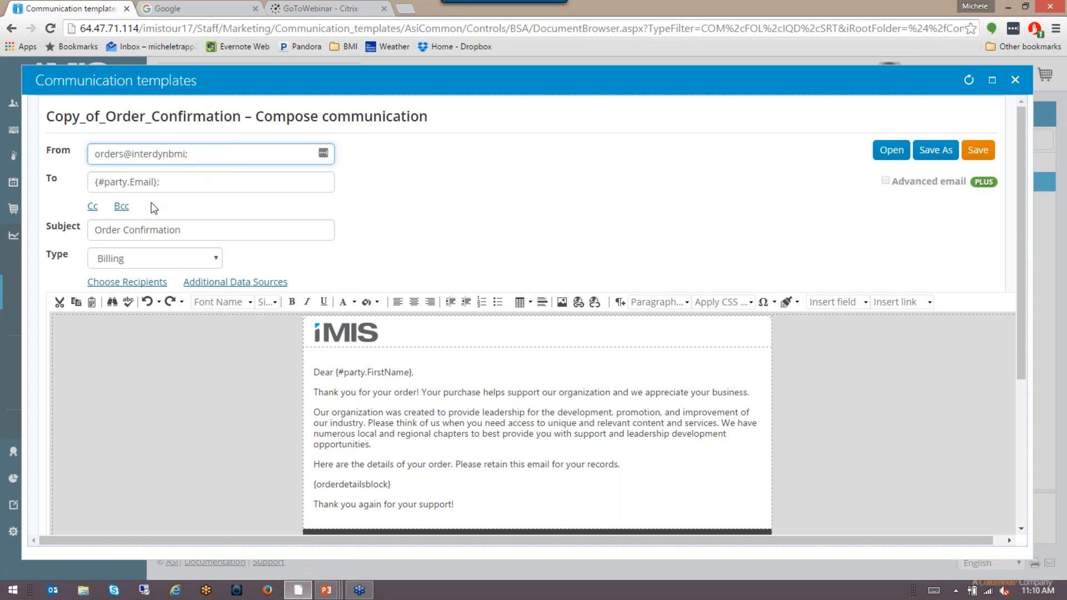
type(";")
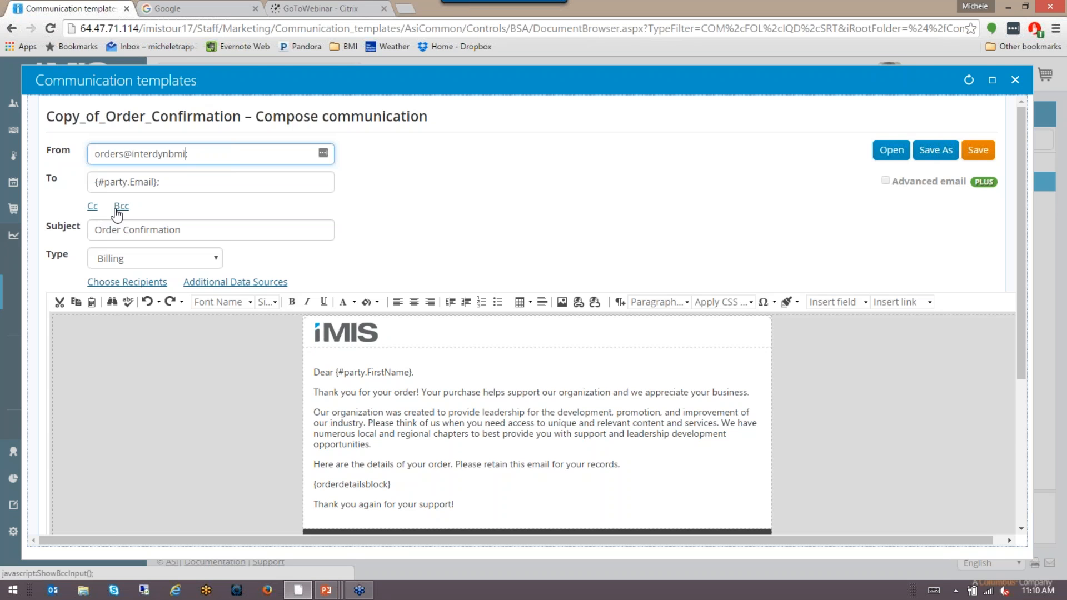
key("BackSpace")
key("BackSpace")
left_click(227, 232)
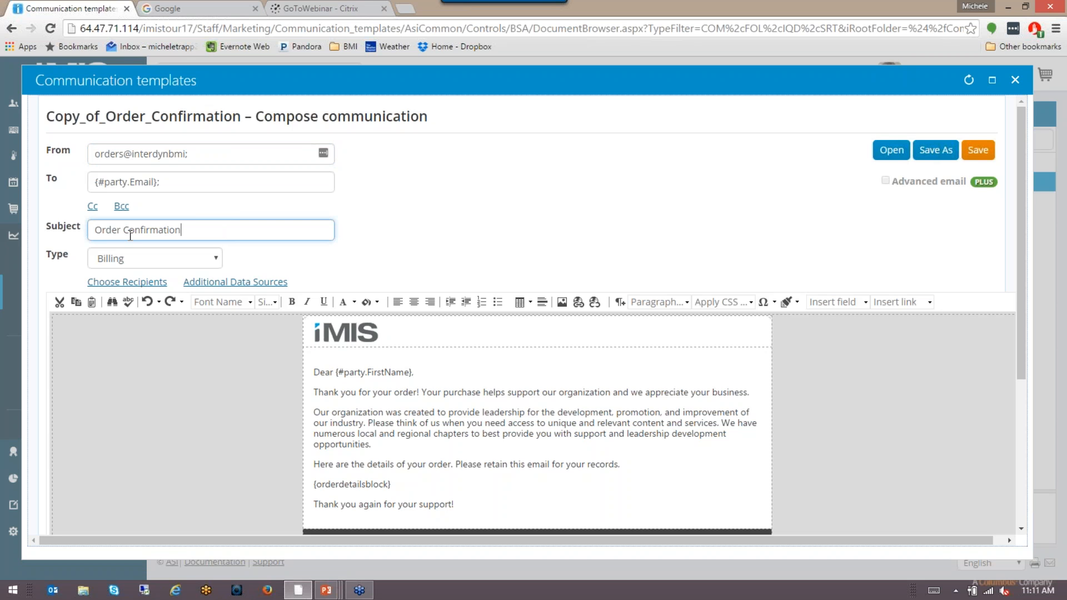
left_click(217, 264)
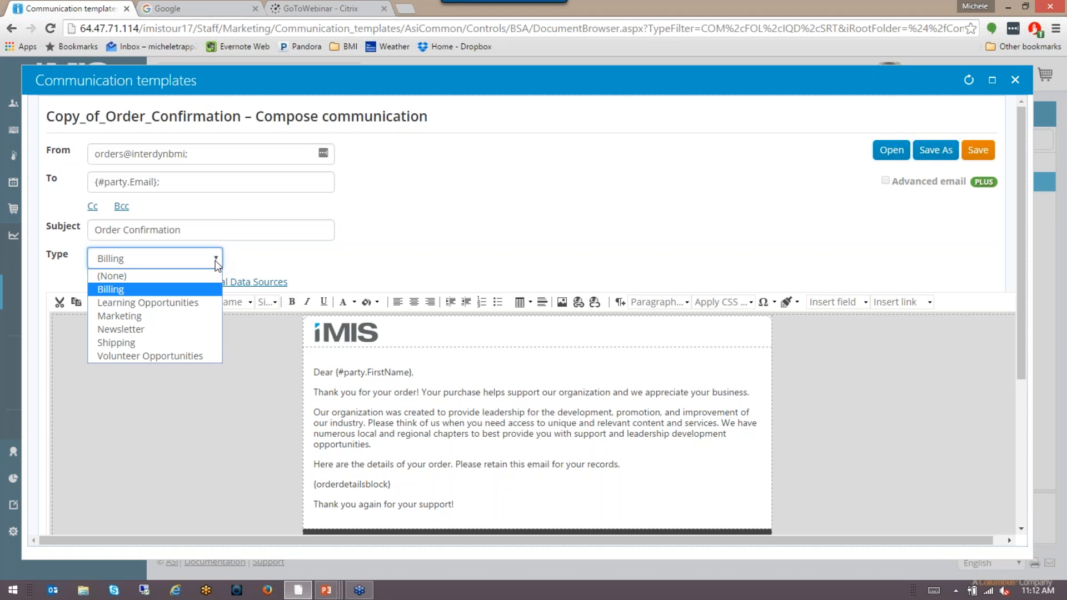
left_click(628, 205)
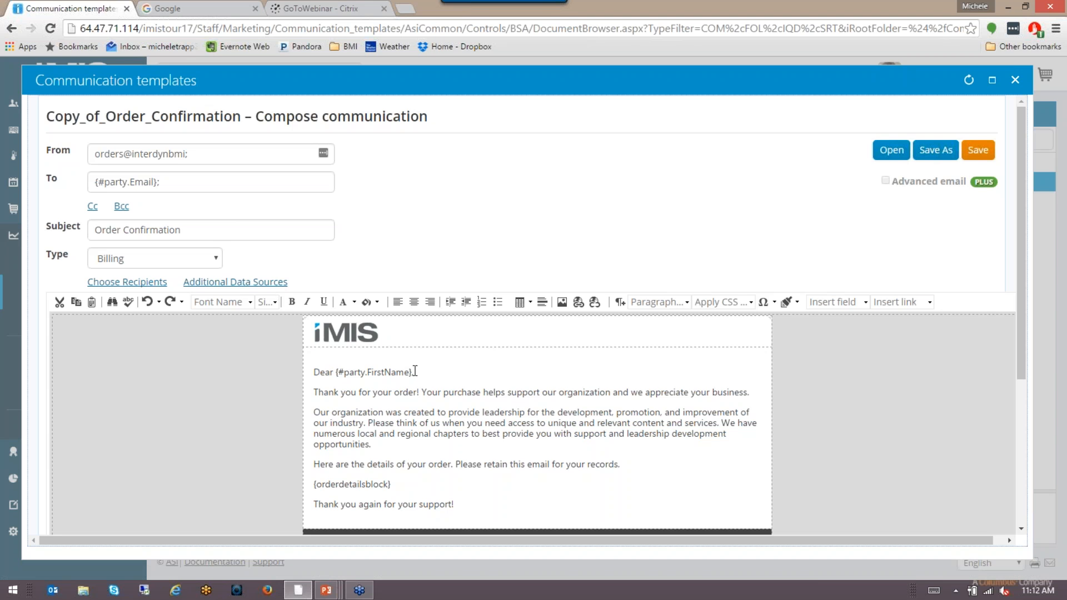
left_click_drag(412, 371, 337, 373)
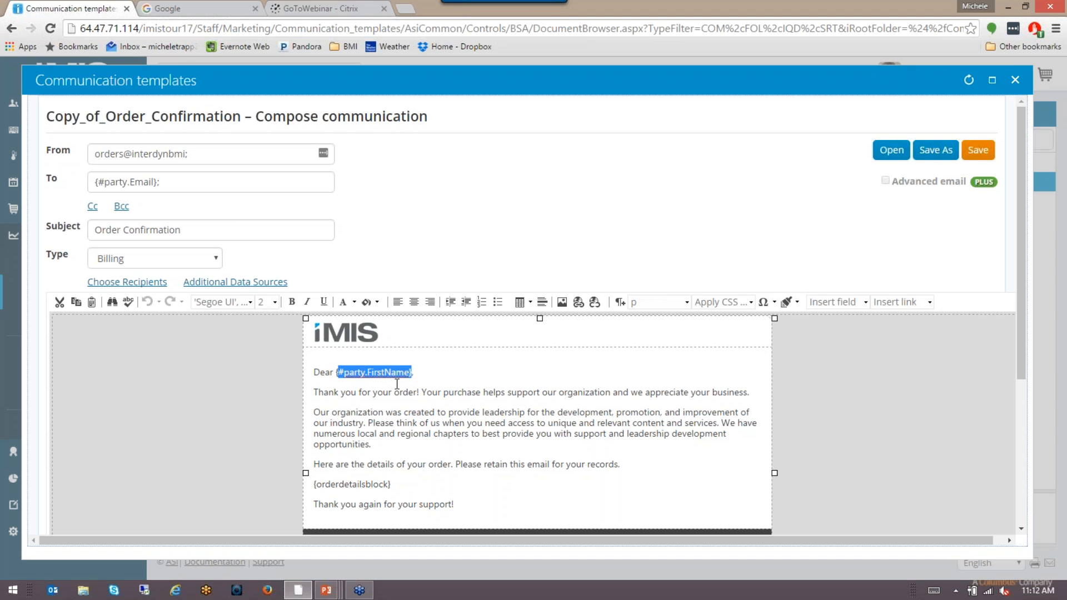
left_click(457, 376)
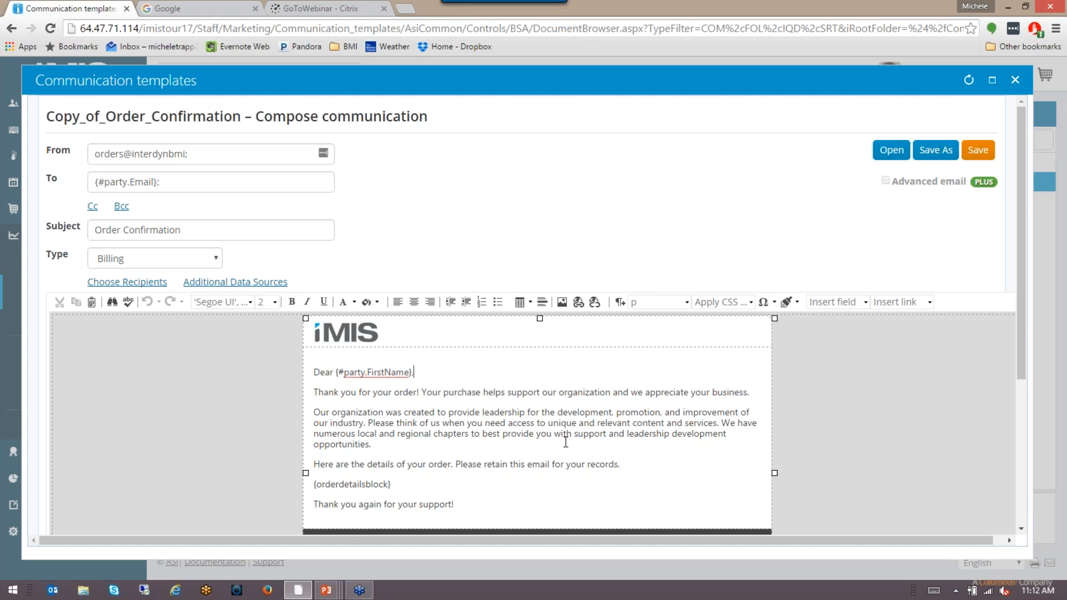
scroll(630, 436, "down", 1)
scroll(630, 436, "down", 2)
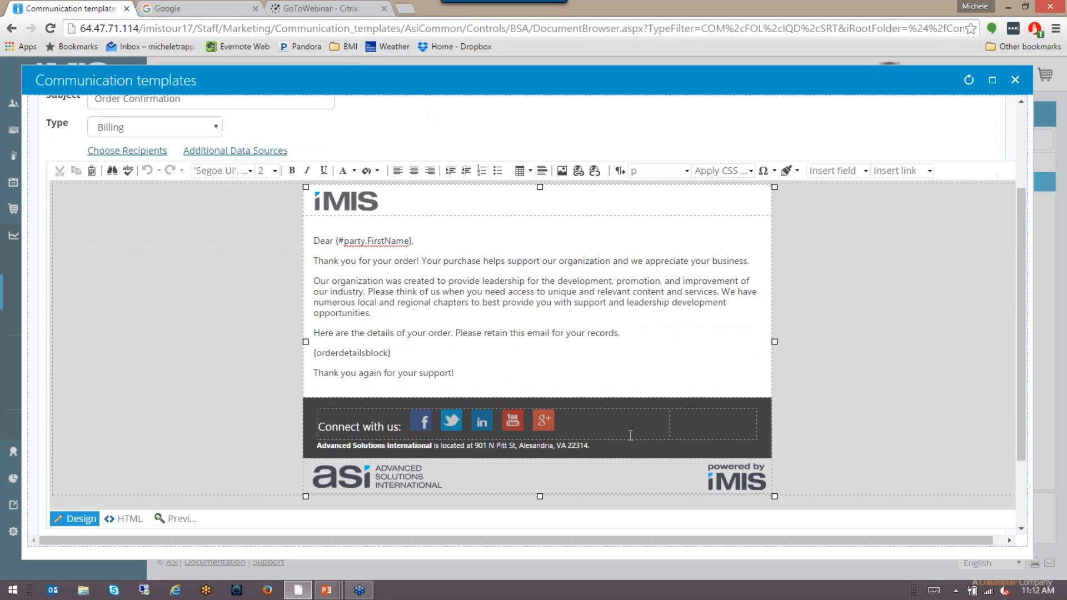
scroll(630, 436, "up", 1)
left_click_drag(398, 418, 309, 422)
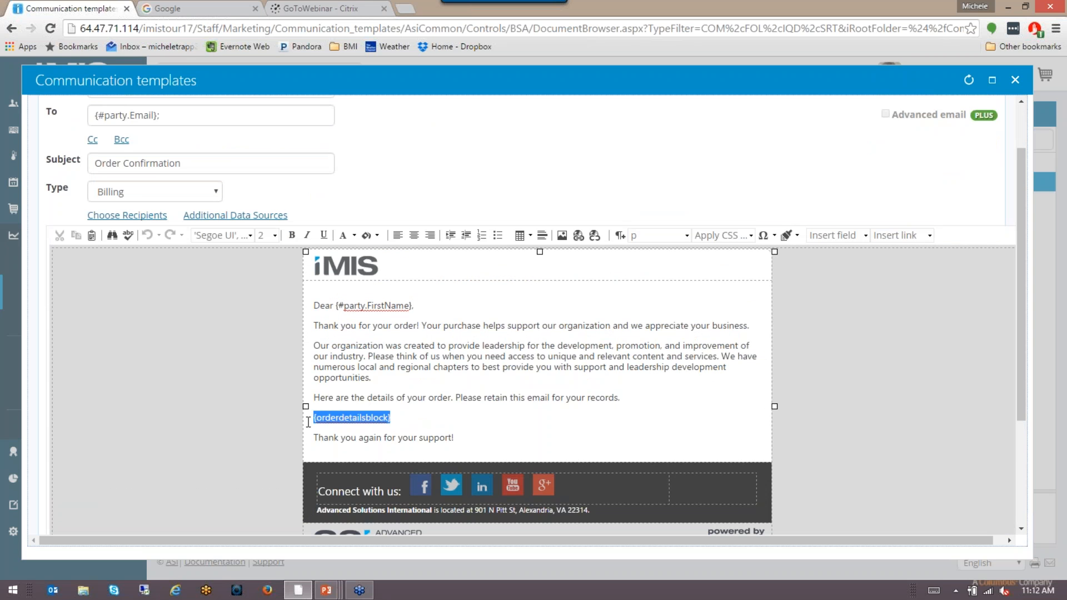
left_click(425, 415)
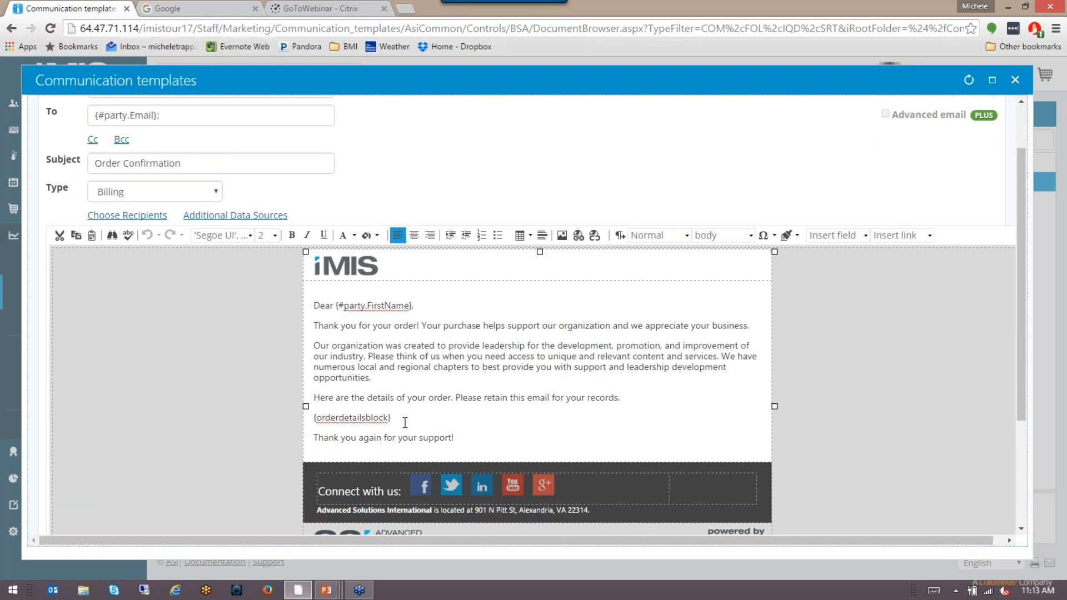
left_click_drag(401, 418, 309, 421)
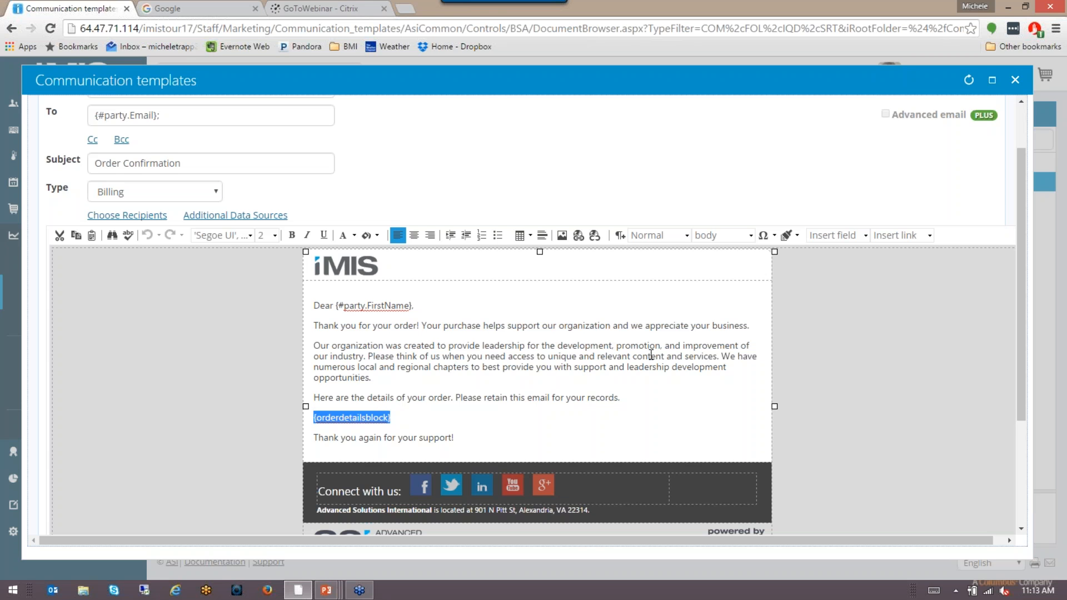
scroll(649, 357, "up", 2)
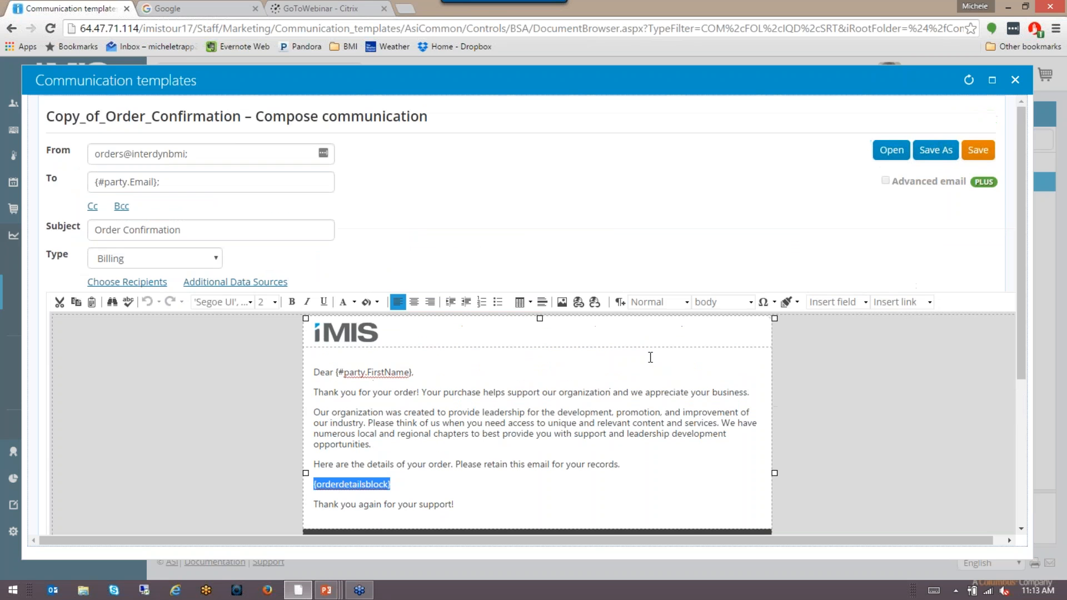
scroll(650, 357, "down", 2)
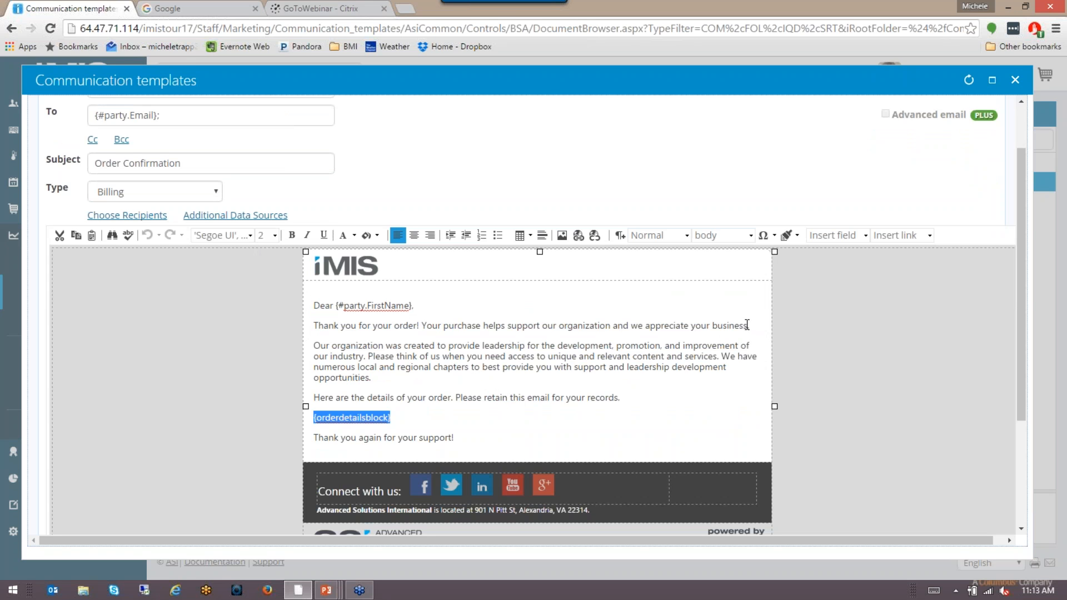
left_click_drag(748, 326, 312, 327)
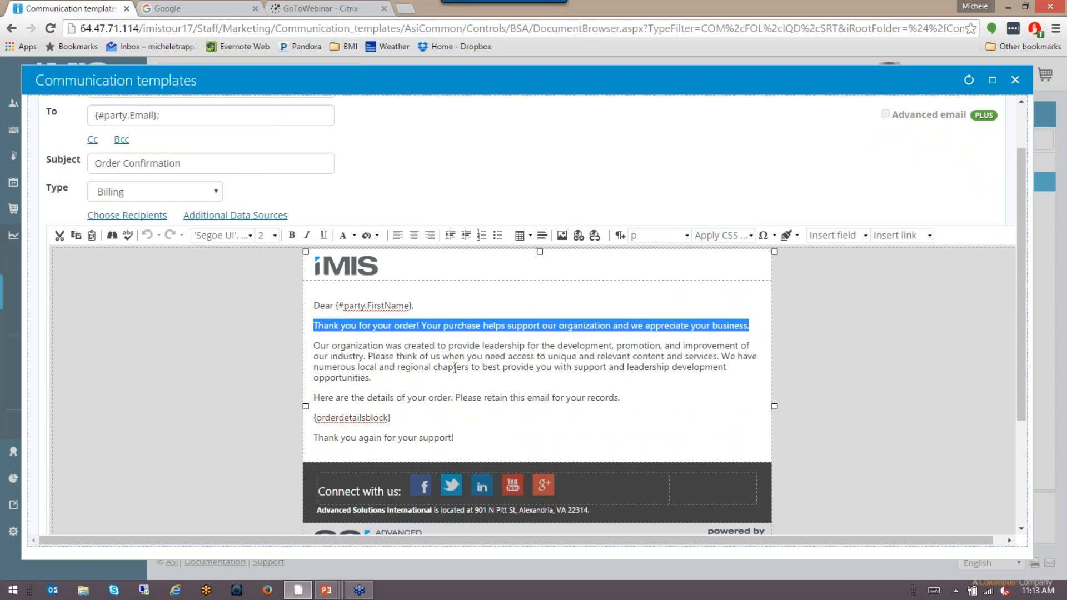
left_click(401, 328)
left_click_drag(420, 326, 312, 326)
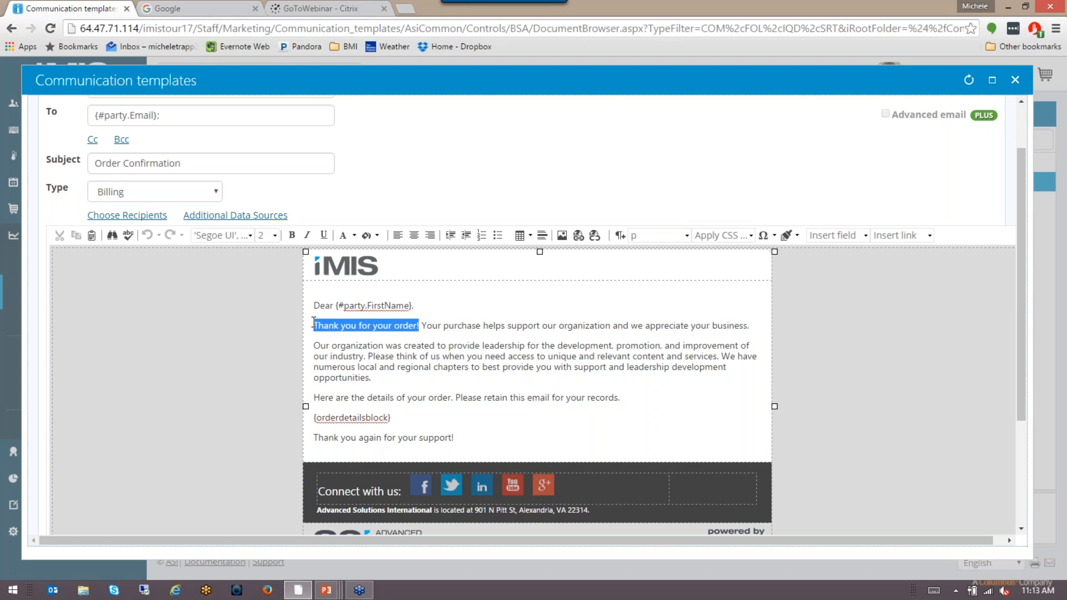
left_click(289, 236)
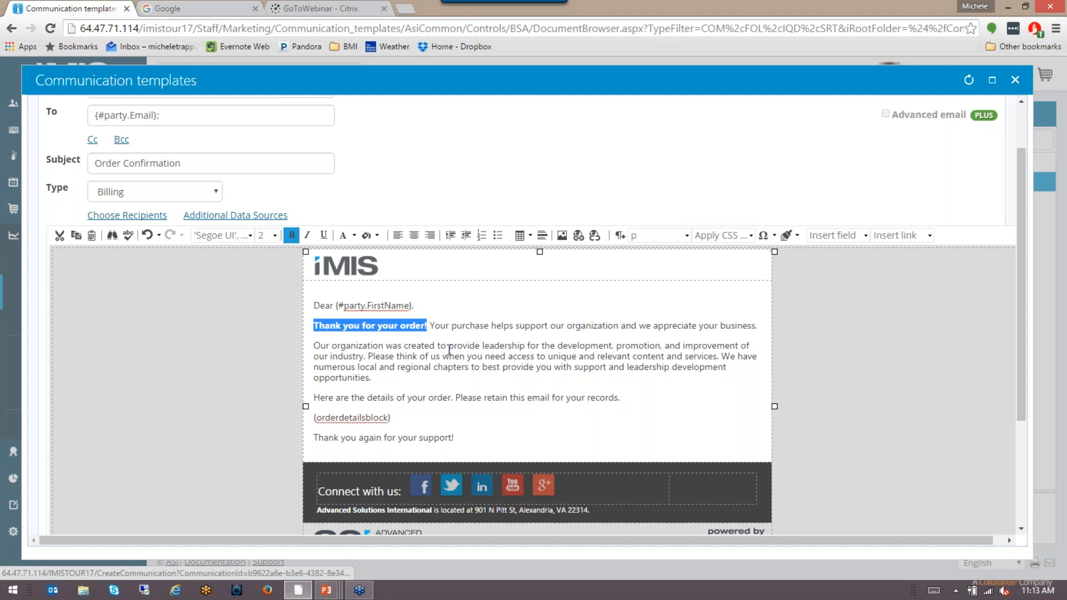
left_click(354, 235)
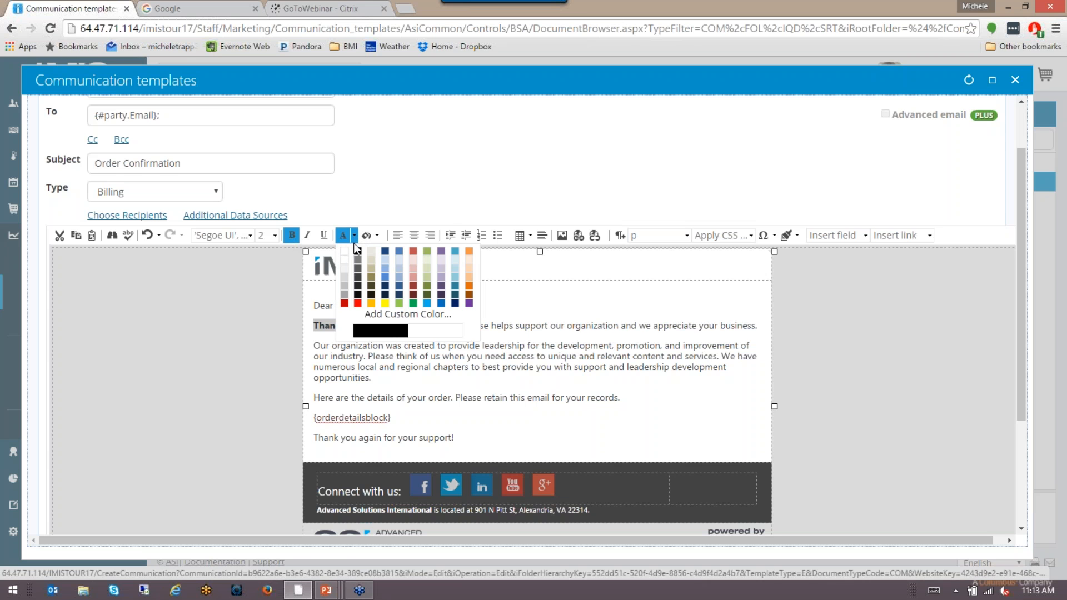
left_click(413, 303)
left_click(476, 352)
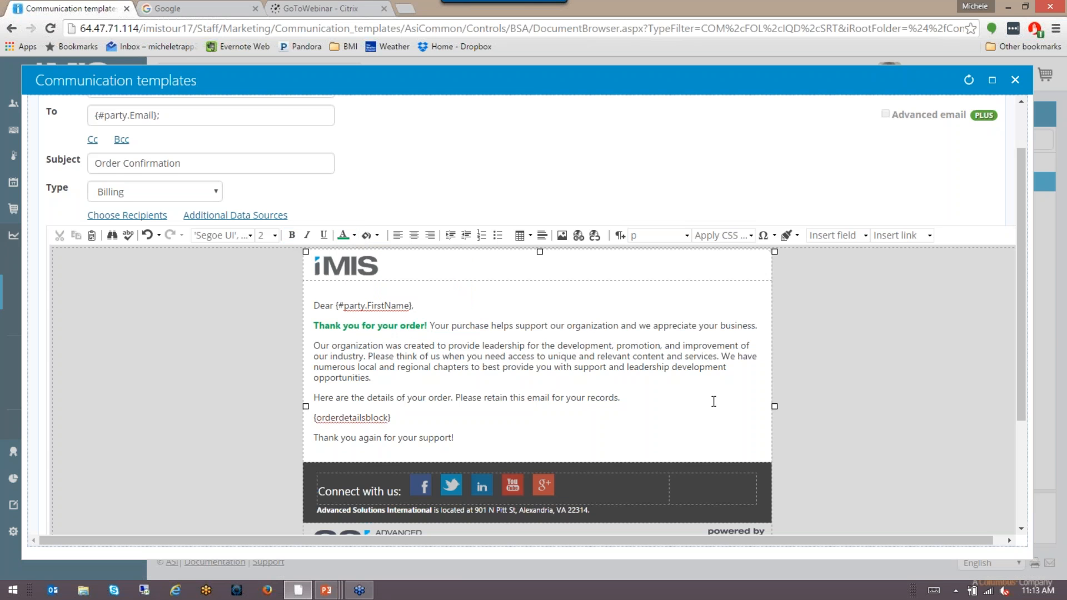
left_click(477, 356)
Step: Delete the ASI and powered-by-iMIS logo row from the email's bottom
scroll(547, 426, "down", 1)
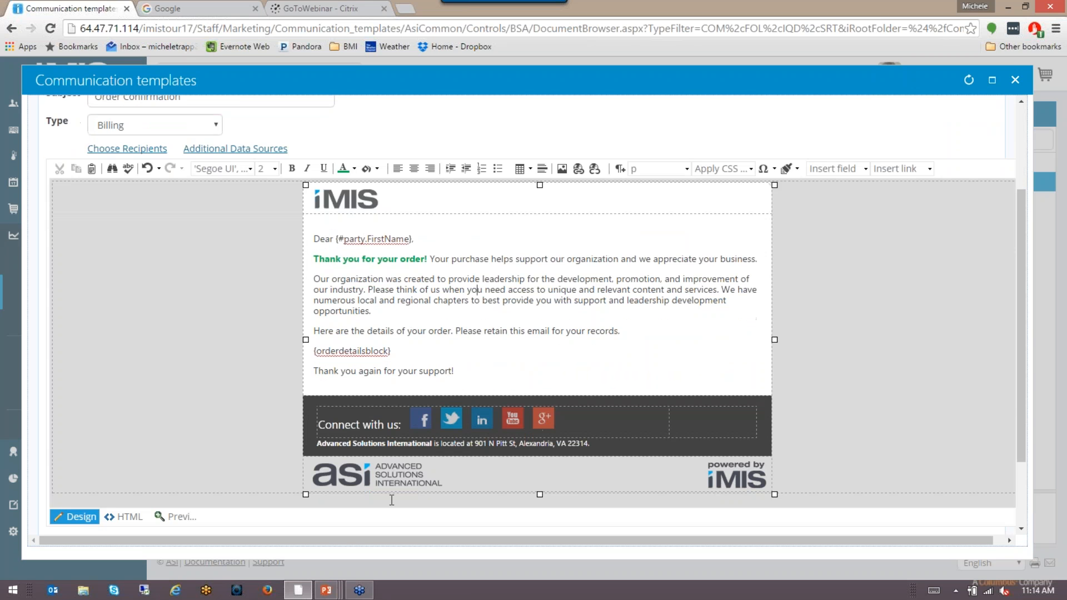
left_click(377, 470)
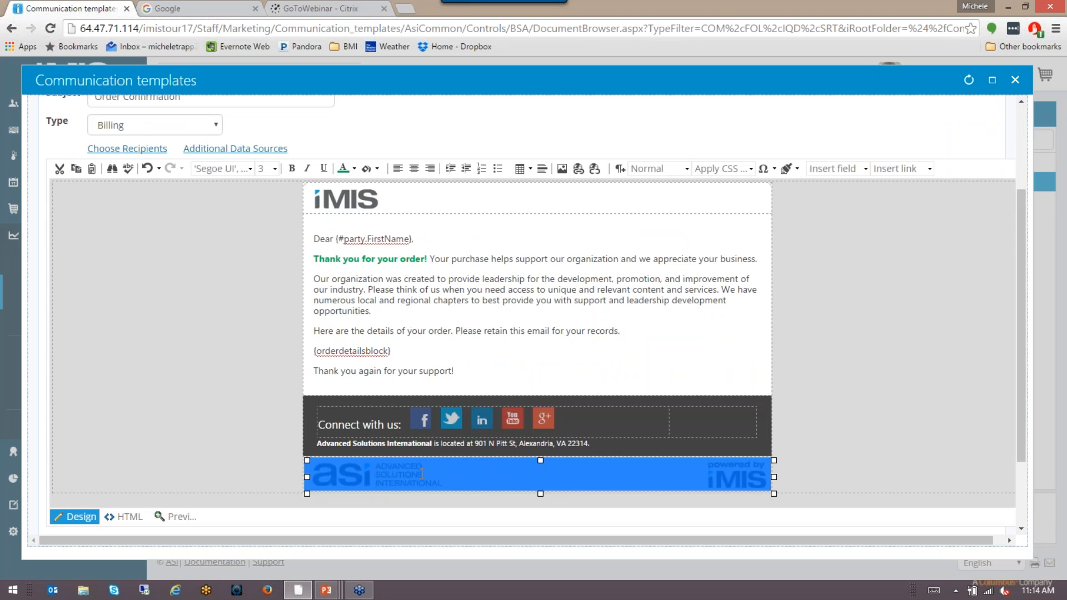
key("Delete")
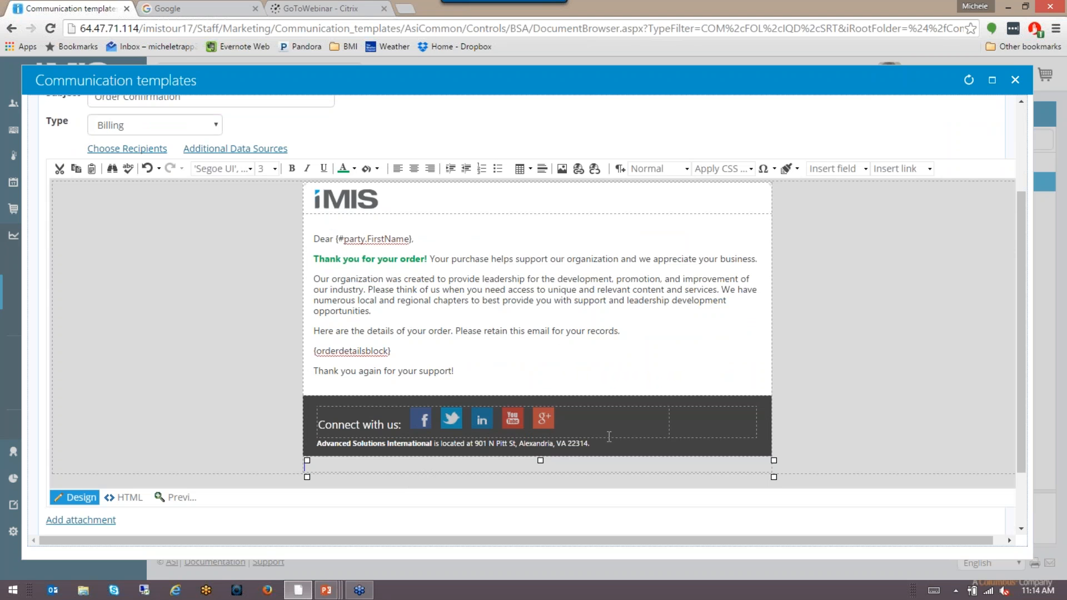
Step: Replace the Alexandria street address in the footer with 'in Roseville, MN'
left_click_drag(589, 443, 474, 445)
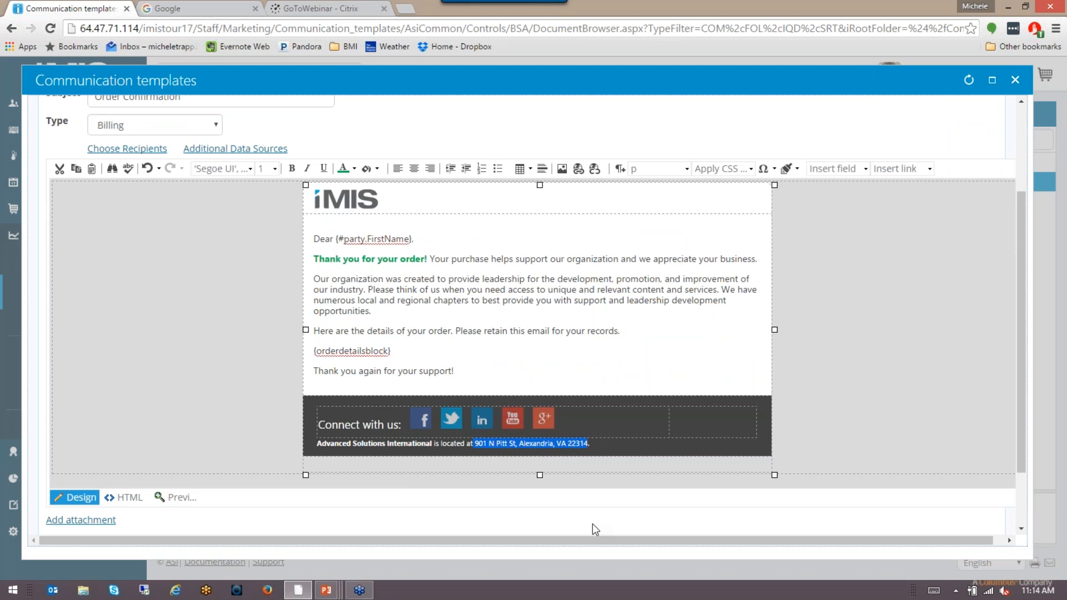
key("Delete")
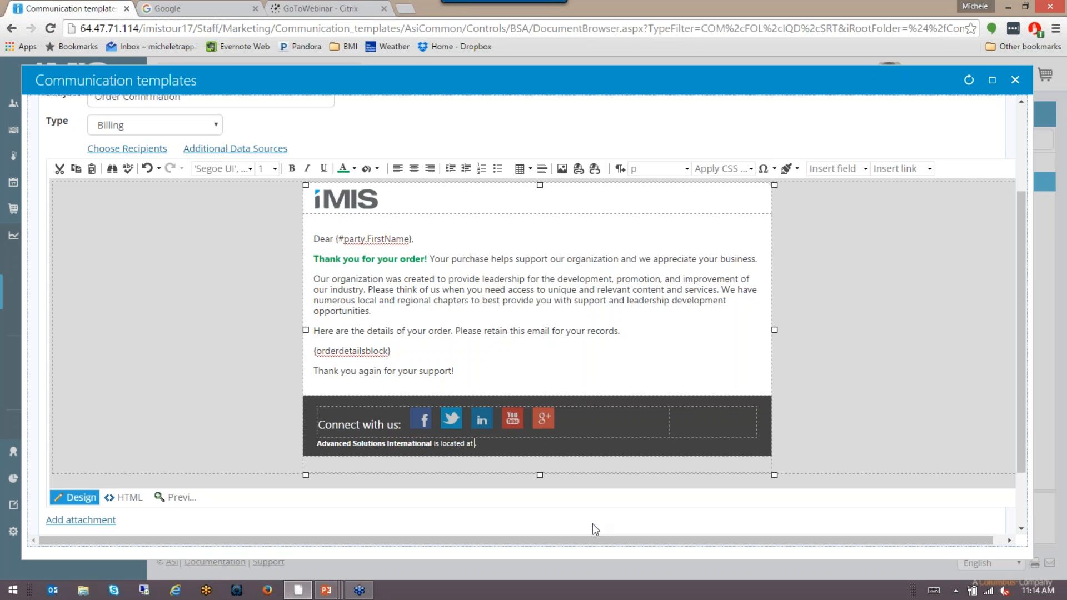
type("Al")
key("BackSpace")
key("BackSpace")
key("BackSpace")
key("BackSpace")
key("BackSpace")
type("in Roseville, MN")
Step: Swap the iMIS header logo for InterDynLogo.jpg from the InterDyn image folder
left_click(351, 203)
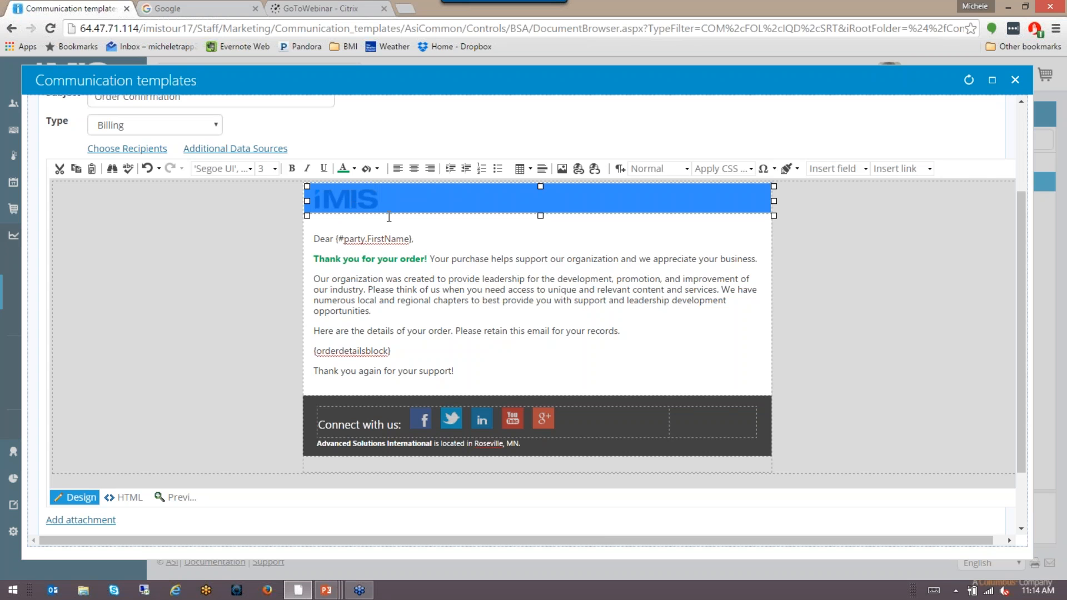
key("Delete")
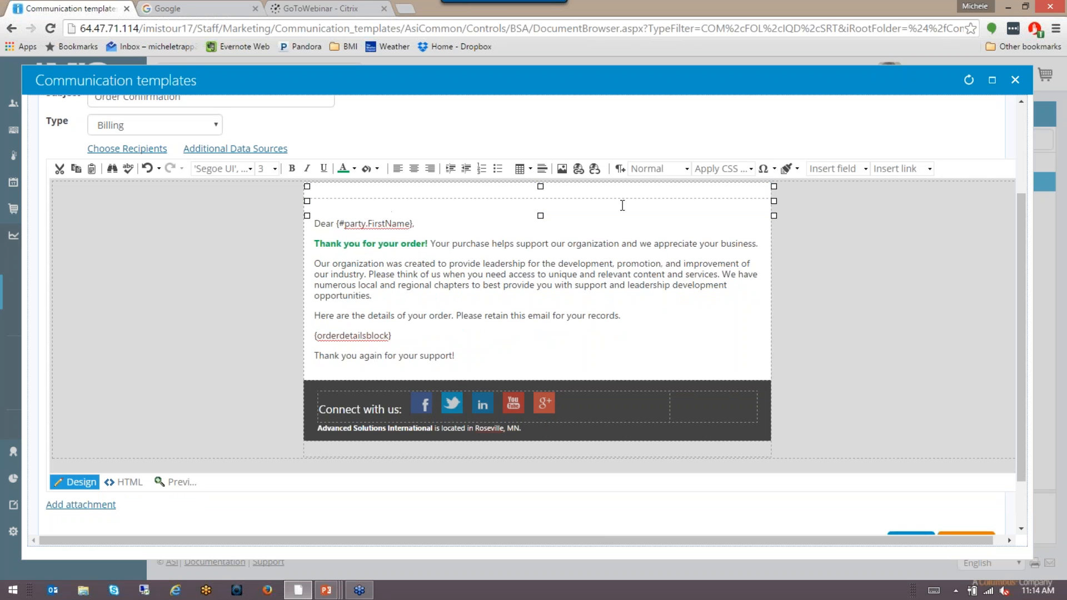
left_click(562, 169)
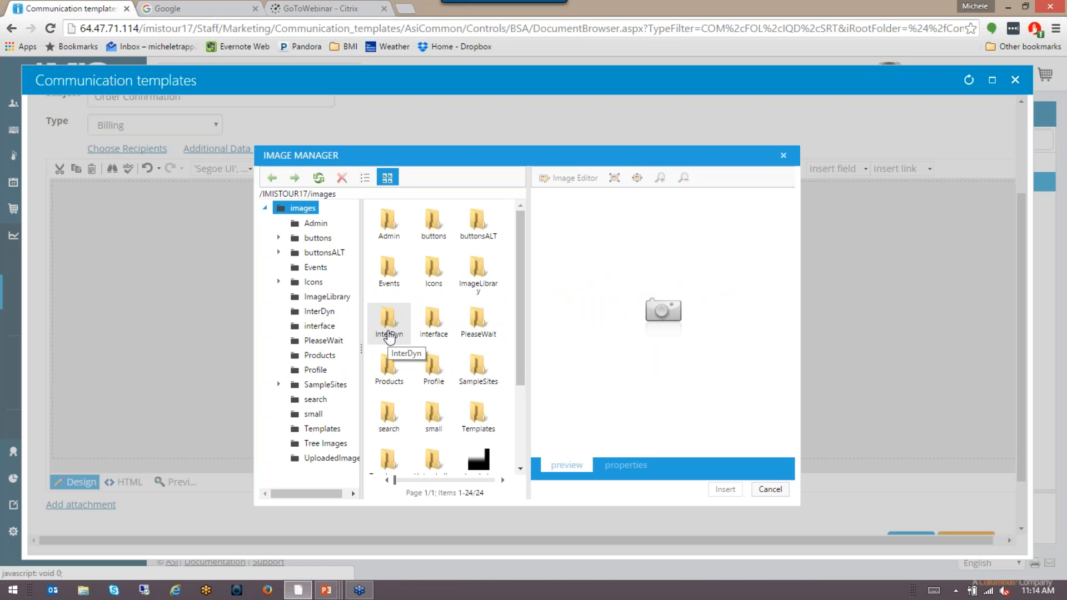
double_click(388, 333)
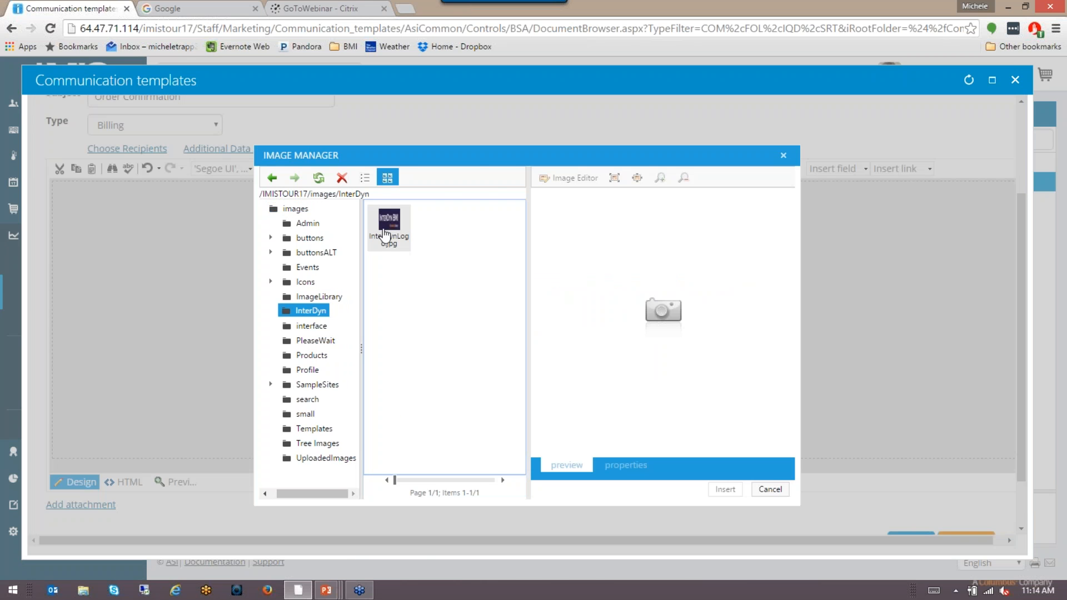
double_click(389, 225)
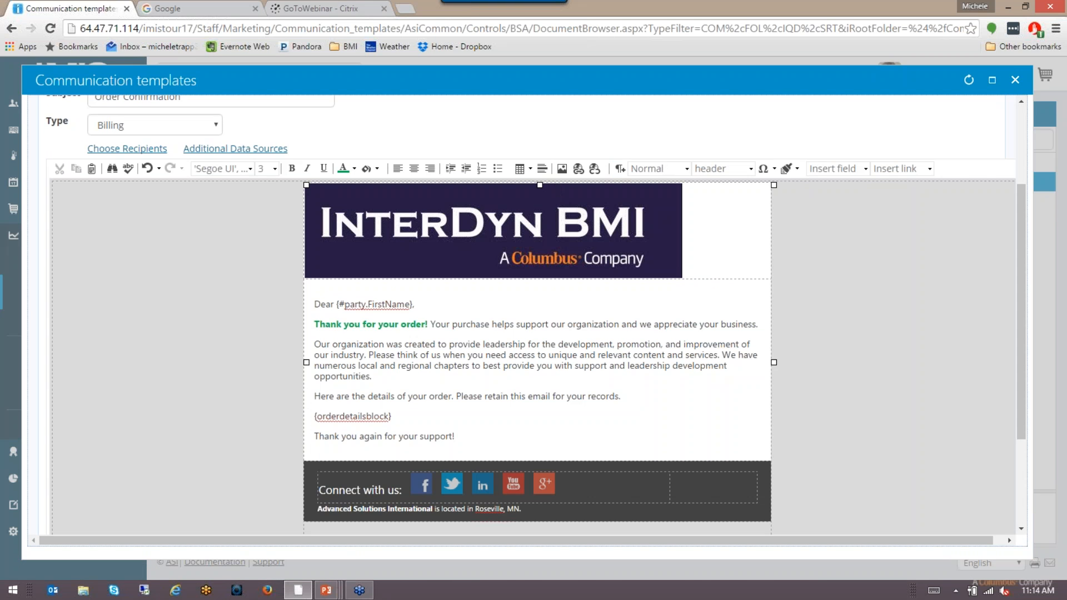
left_click(562, 169)
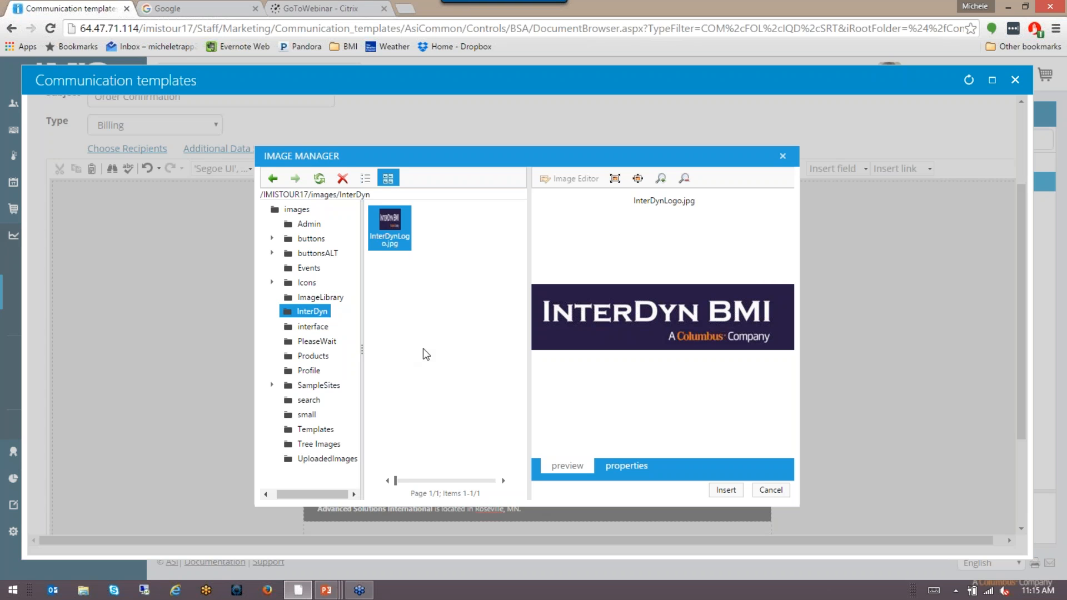
left_click(772, 491)
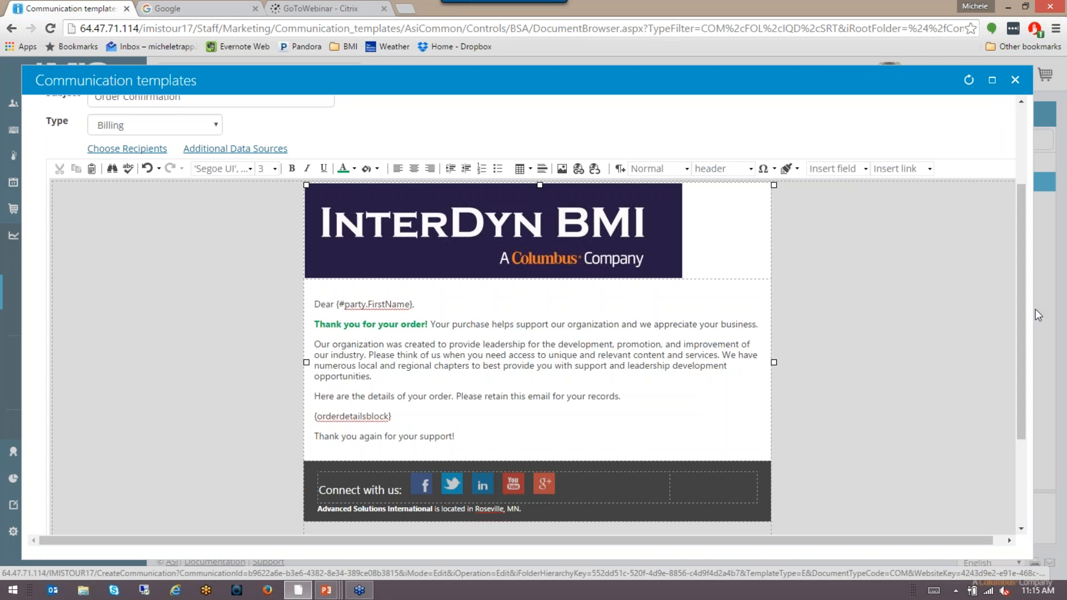
Step: Save the order confirmation template edits and review the footer
scroll(833, 250, "up", 3)
left_click(979, 151)
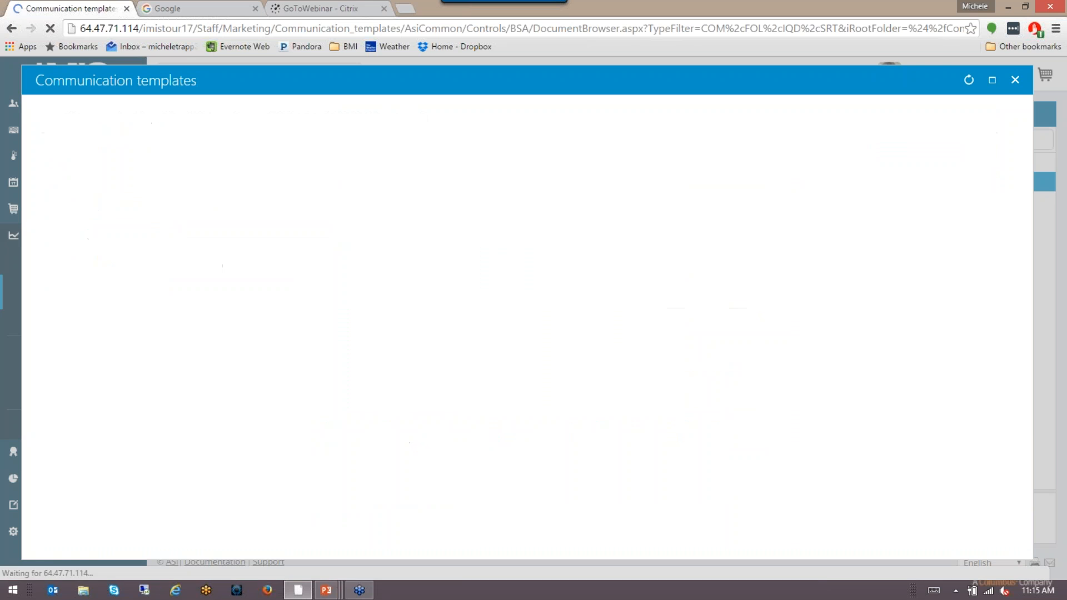
scroll(706, 417, "down", 3)
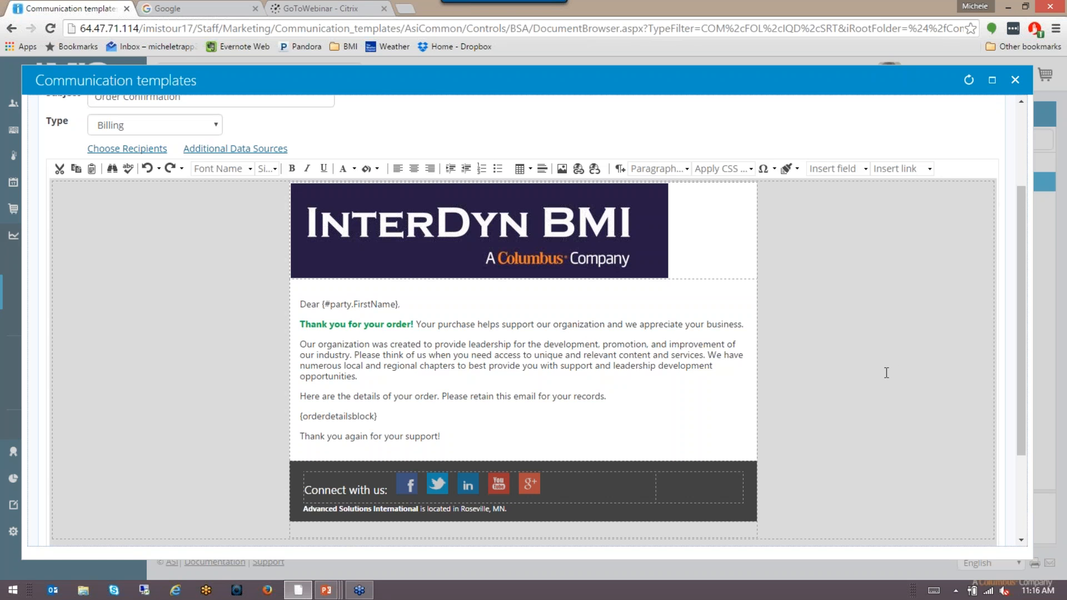
left_click(866, 168)
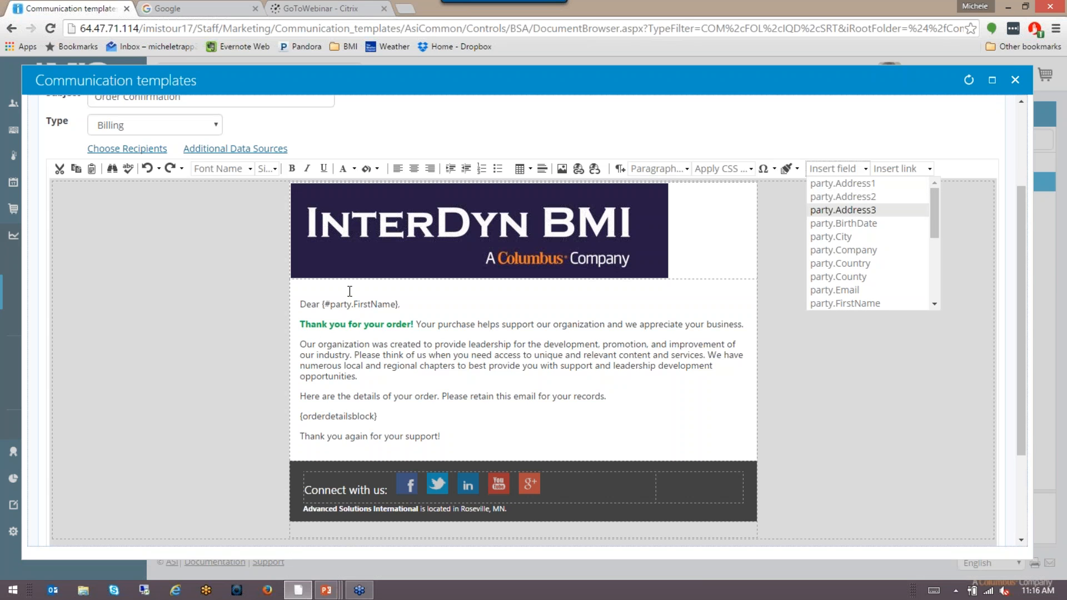
left_click(416, 304)
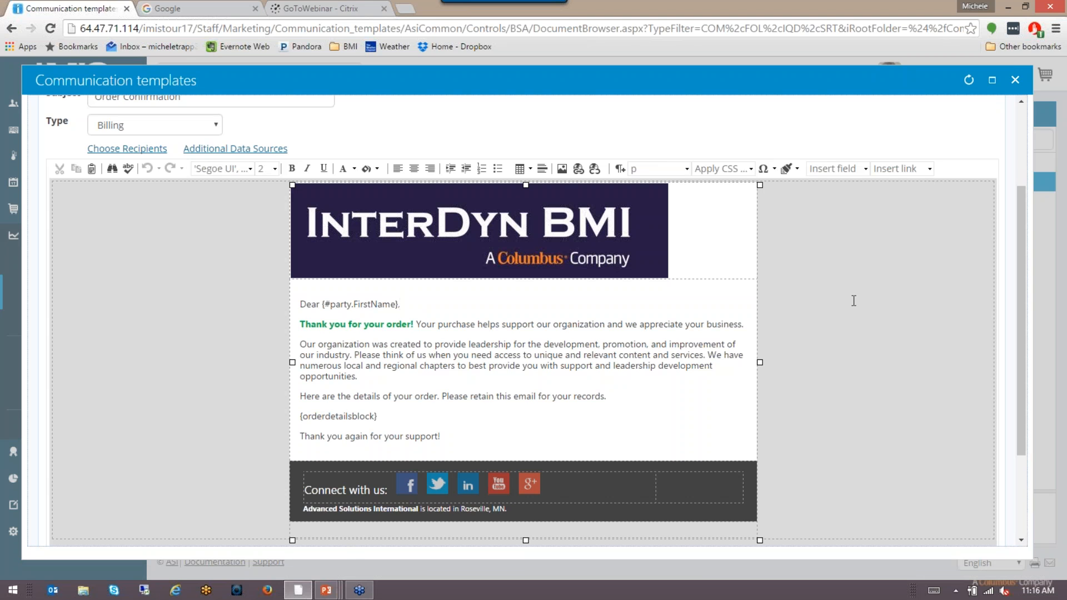
left_click(863, 170)
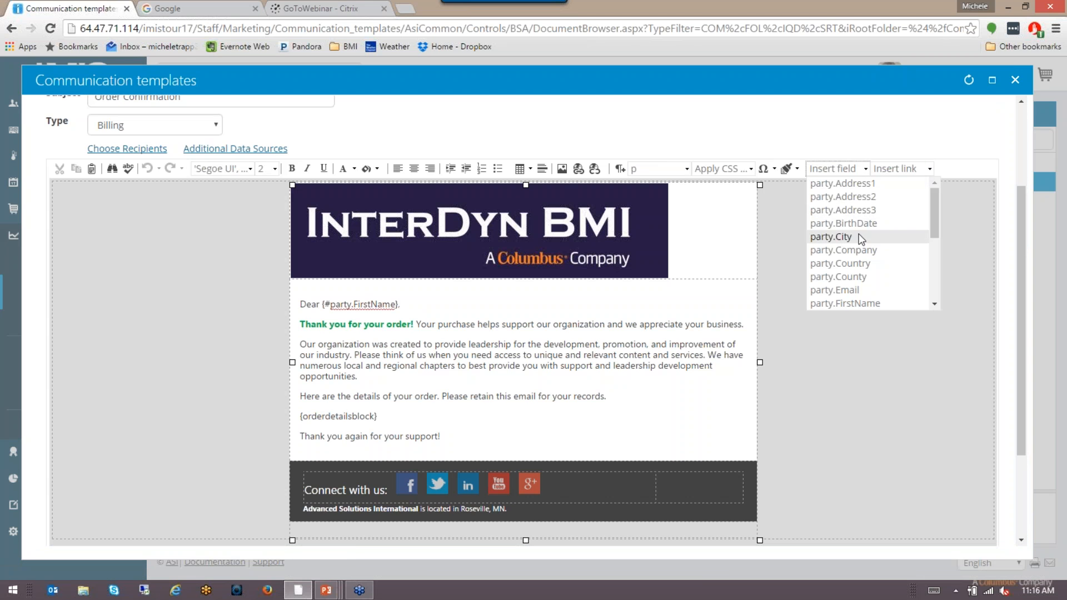
left_click(423, 308)
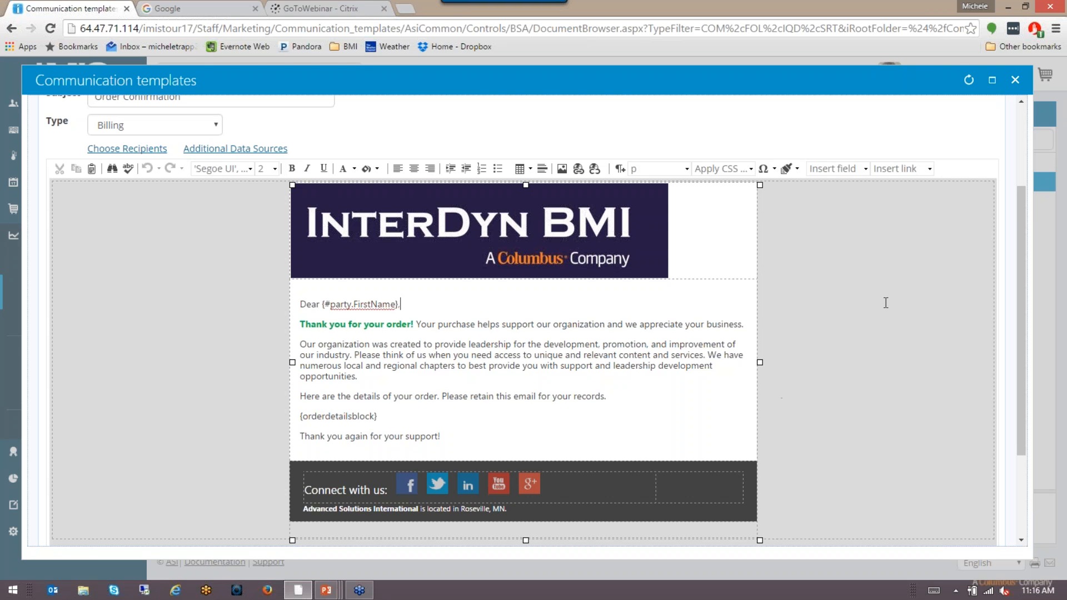
scroll(886, 303, "down", 3)
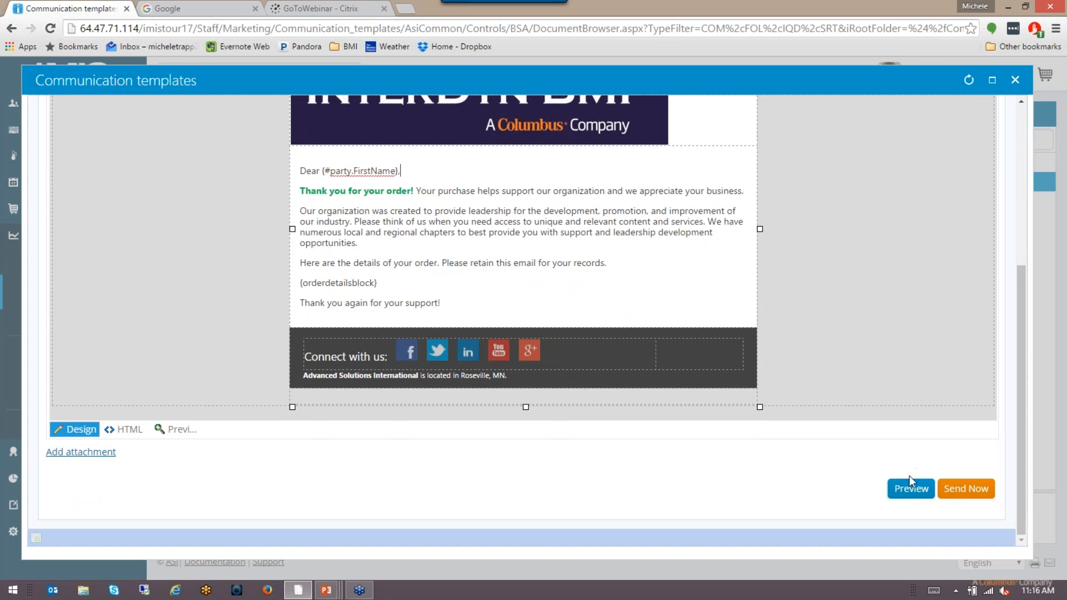
scroll(872, 328, "up", 3)
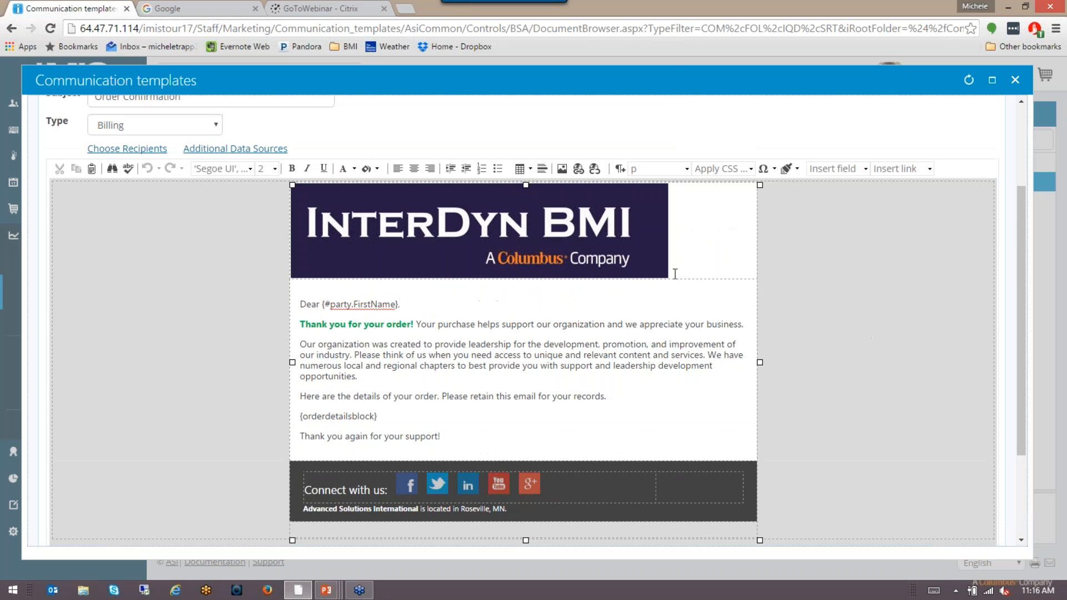
scroll(919, 341, "down", 3)
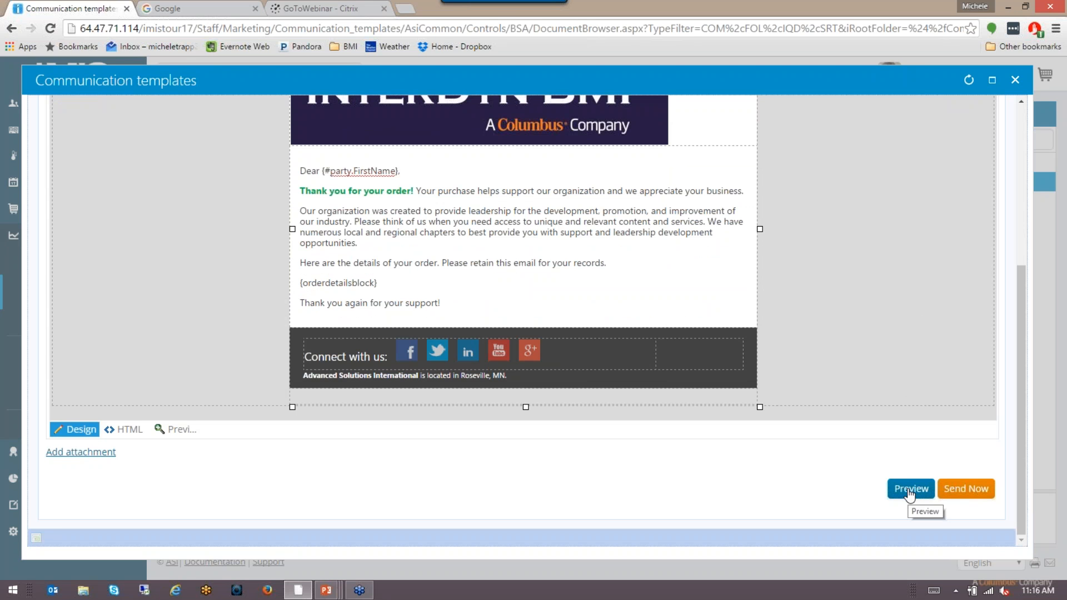
left_click(874, 338)
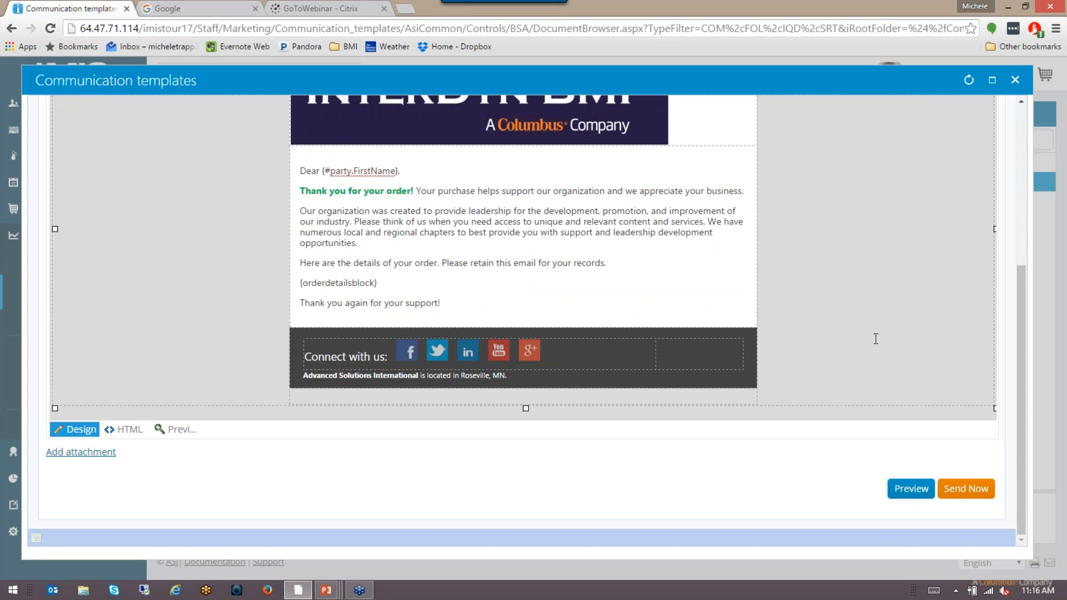
Step: Save and close Copy_of_Order_Confirmation, then reopen it to confirm the edits persisted
scroll(875, 338, "up", 6)
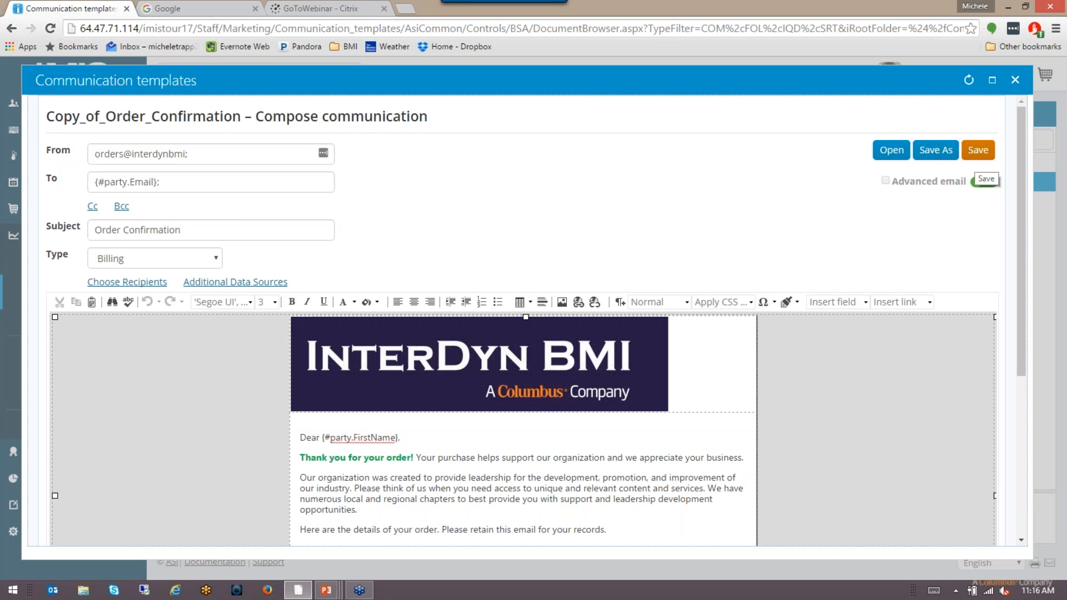
left_click(979, 151)
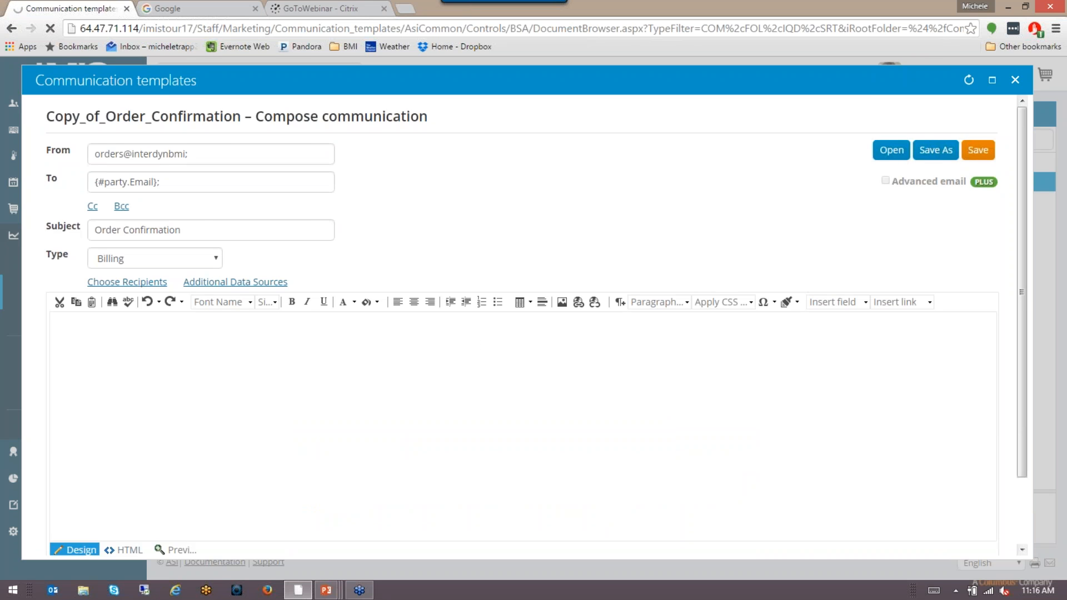
left_click(1014, 80)
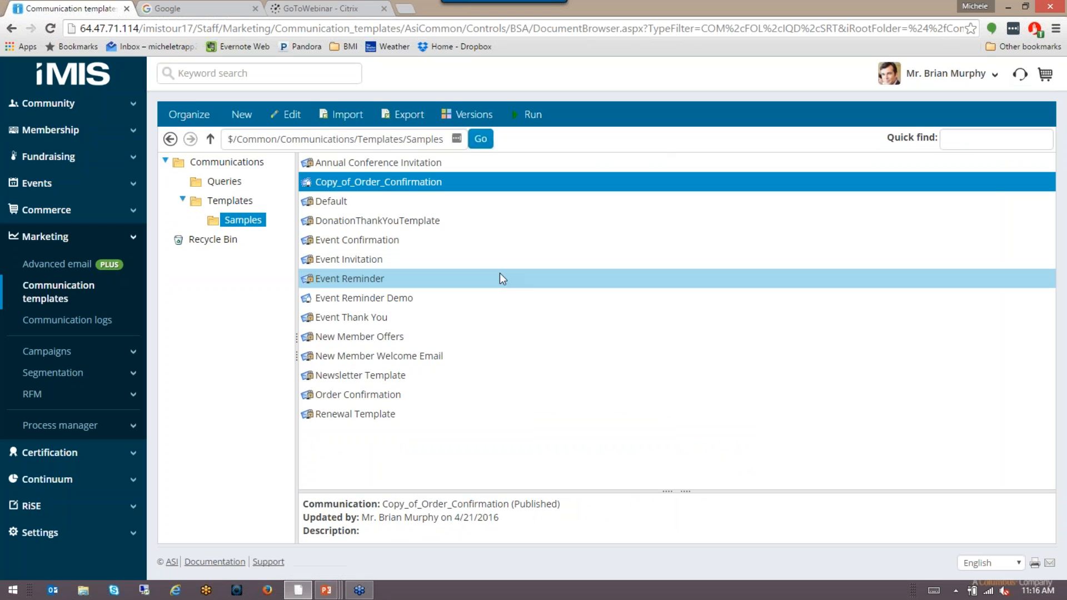
left_click(189, 114)
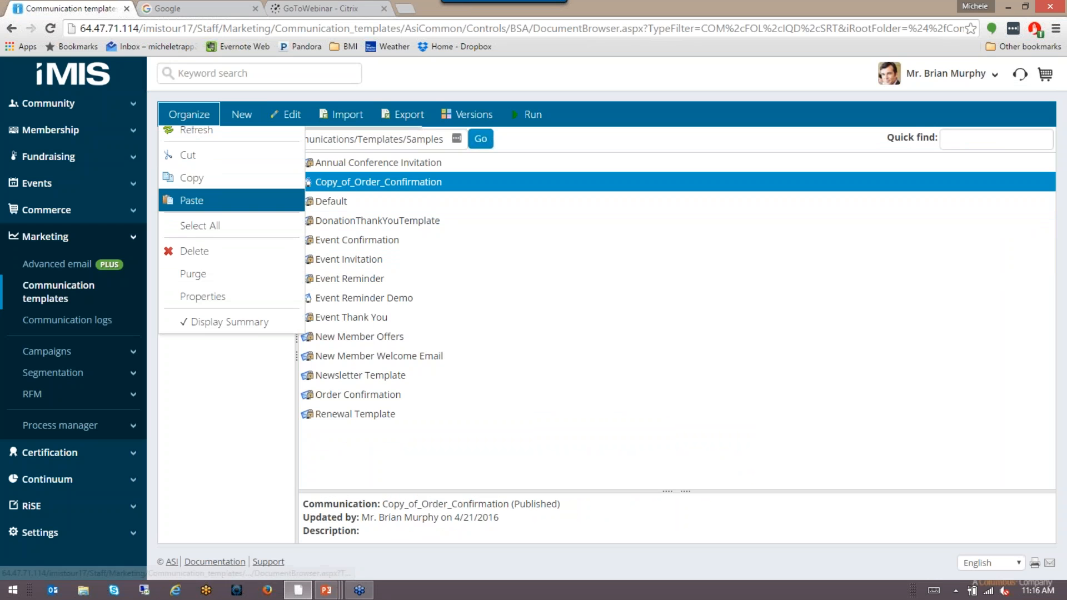
double_click(476, 187)
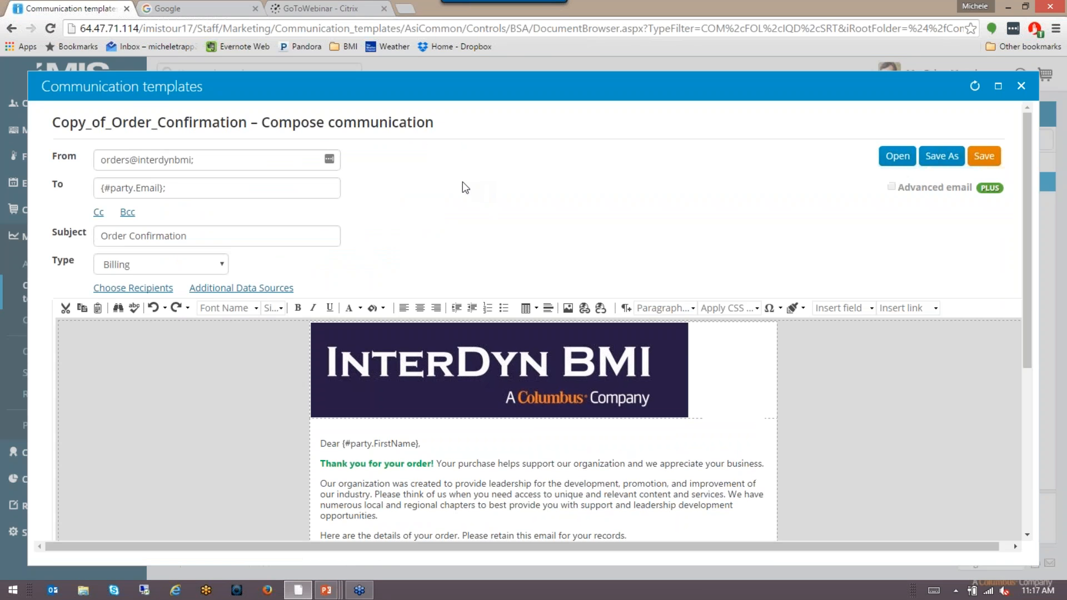
Step: Save the template as 'InterDyn BMI Order Confirmation' in the Templates > Samples folder
left_click(948, 162)
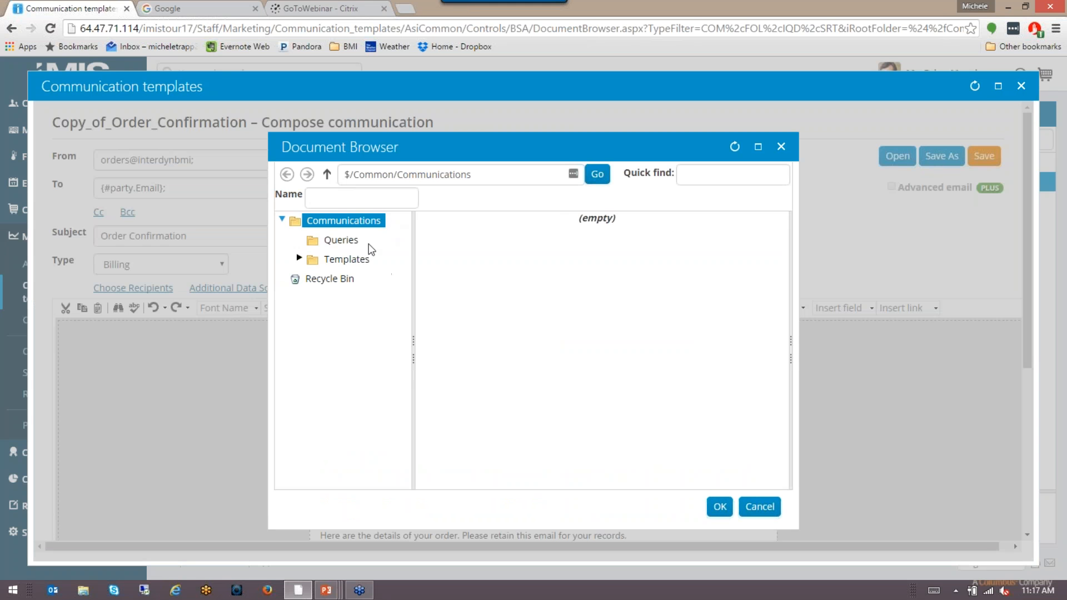
left_click(349, 260)
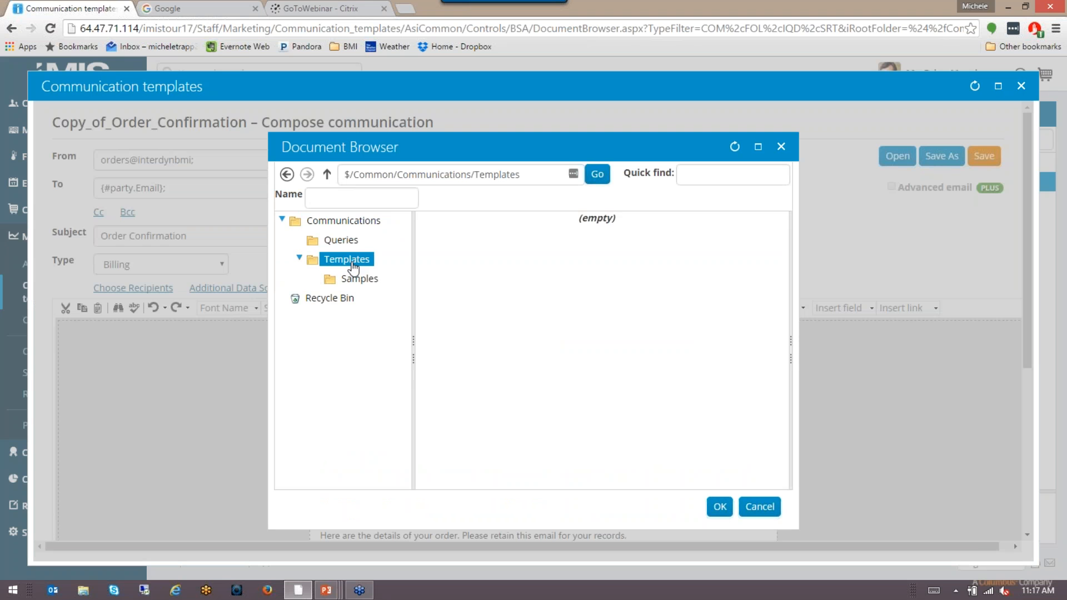
left_click(356, 282)
left_click(365, 199)
type("Inte")
type("D")
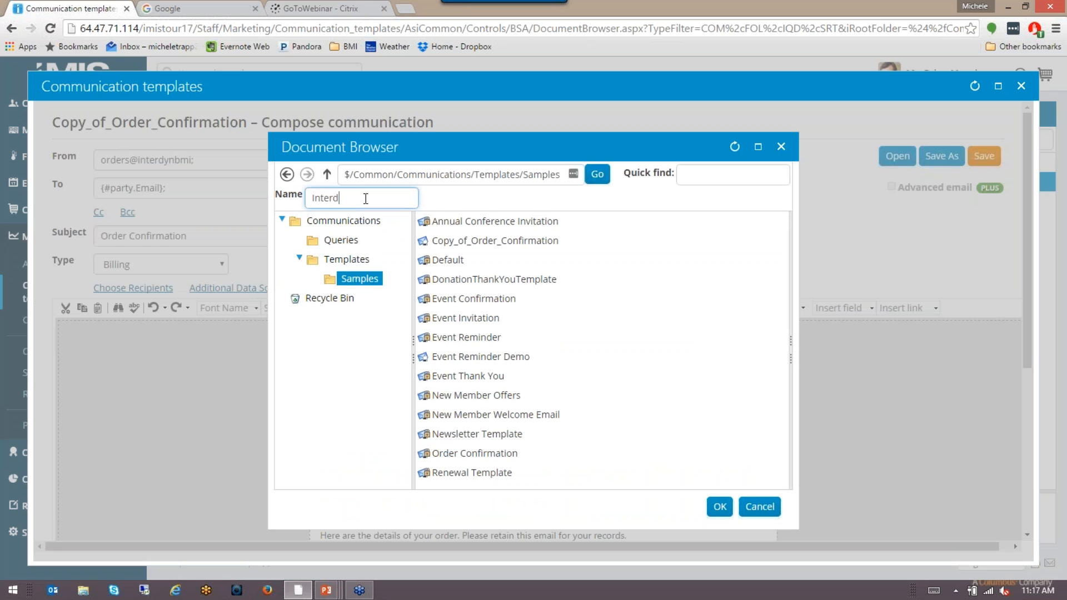
type("yn")
key("BackSpace")
key("BackSpace")
type("ynh")
key("BackSpace")
key("BackSpace")
type("n BMI Order Confirmation")
left_click(725, 512)
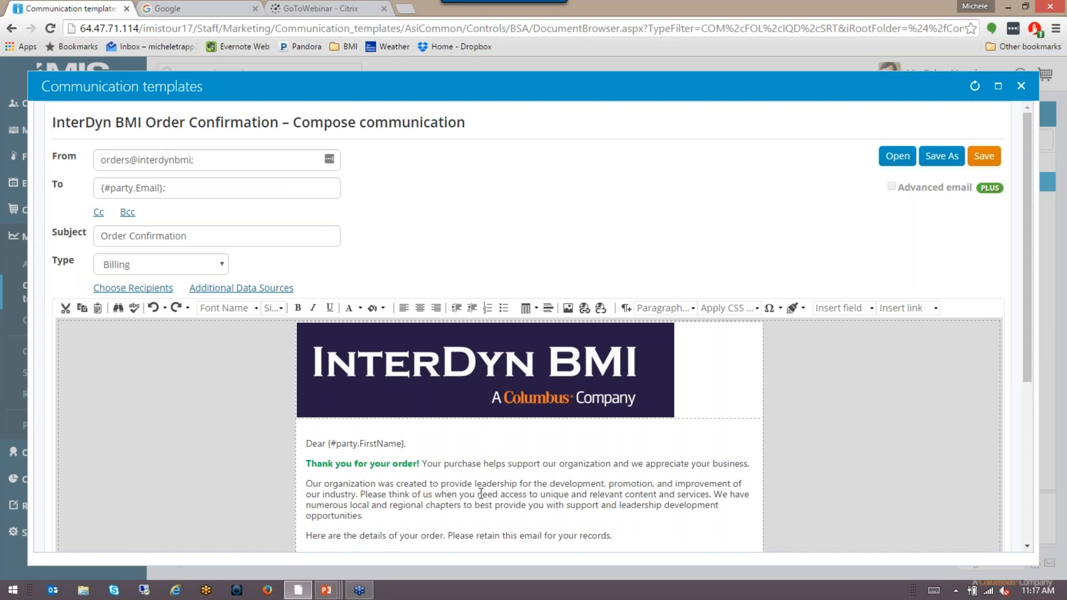
Step: Close the compose window to return to the Samples template list
scroll(481, 493, "down", 2)
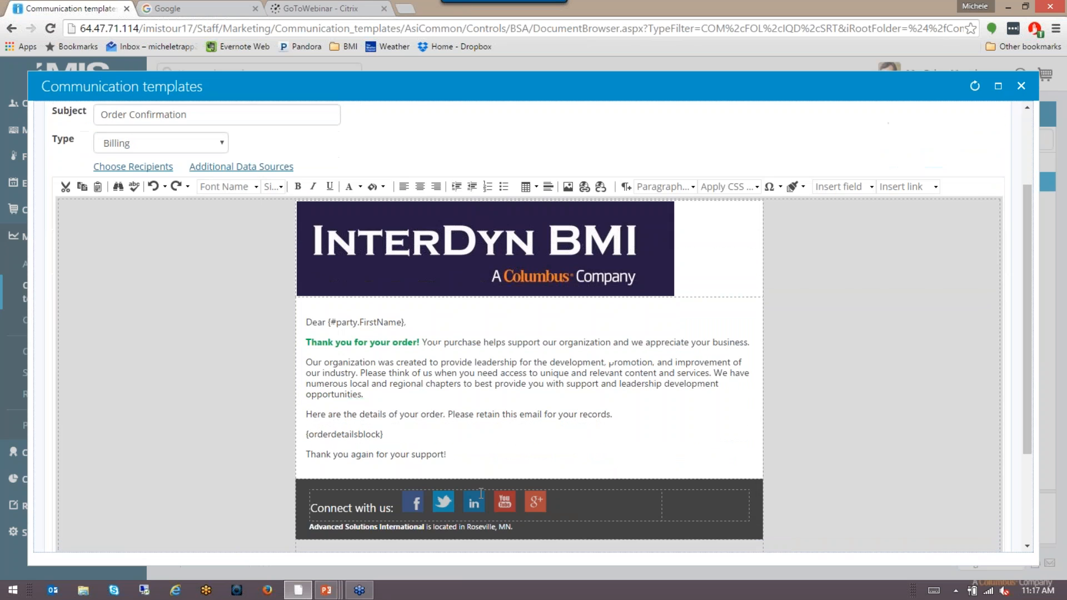
scroll(480, 493, "up", 2)
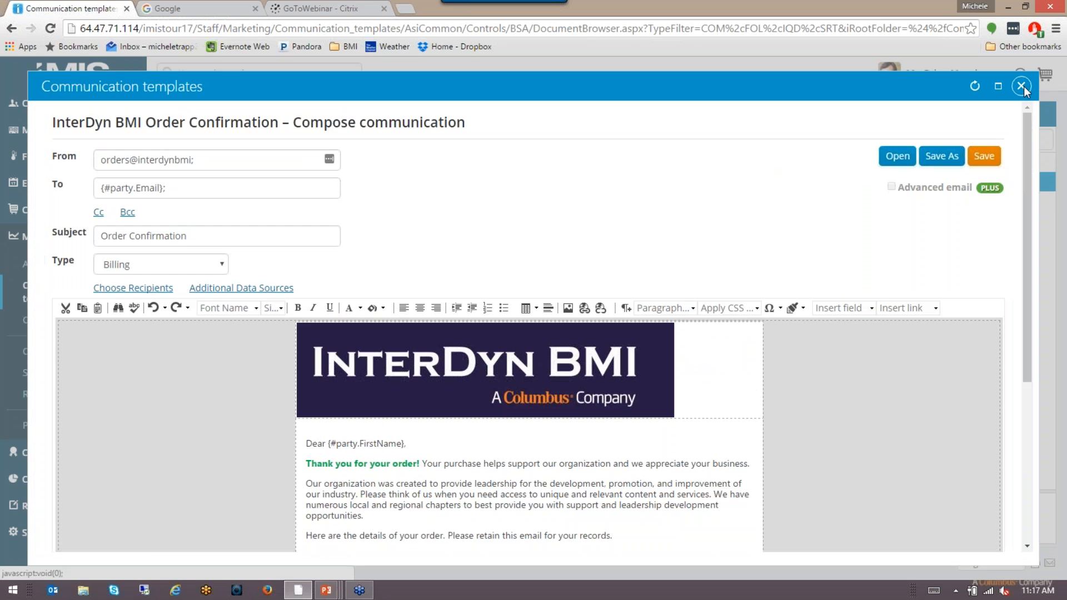
left_click(1021, 87)
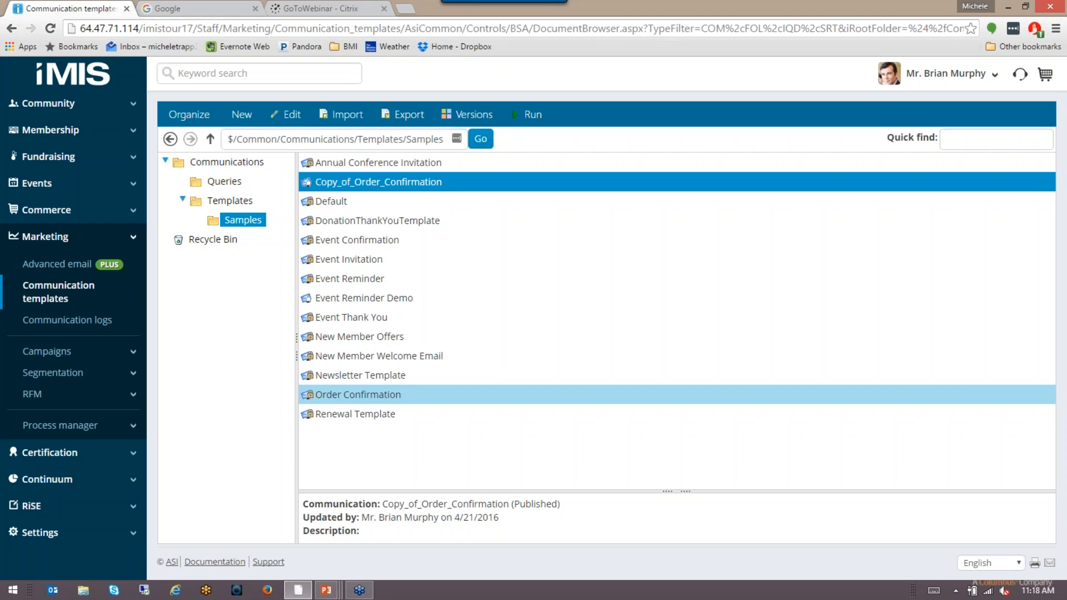
Step: In Commerce General settings, set the order confirmation template to Samples/InterDyn BMI Order Confirmation and save
left_click(60, 536)
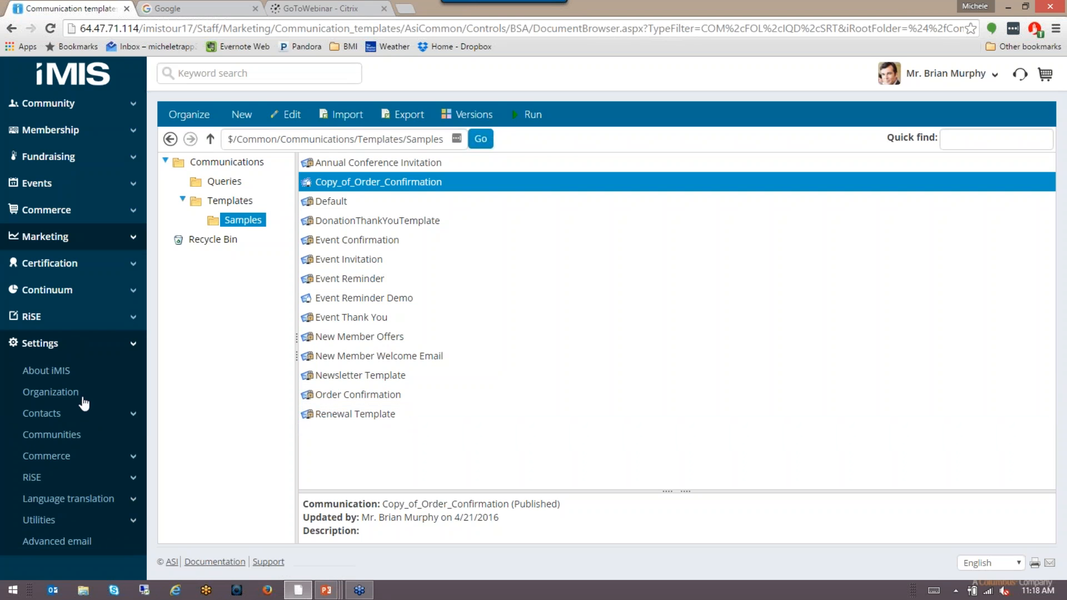
left_click(70, 460)
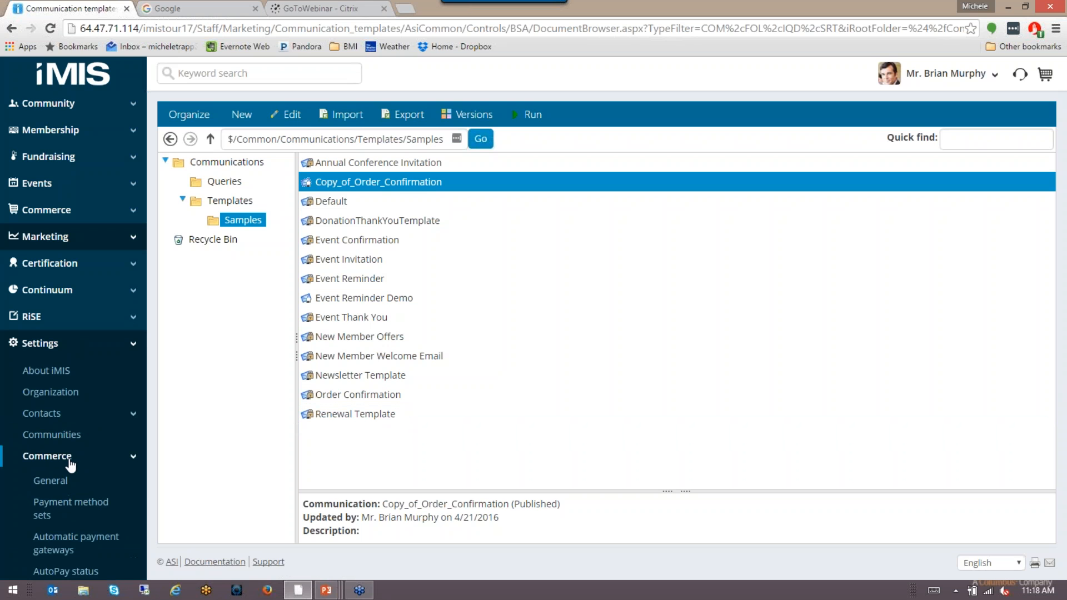
left_click(50, 480)
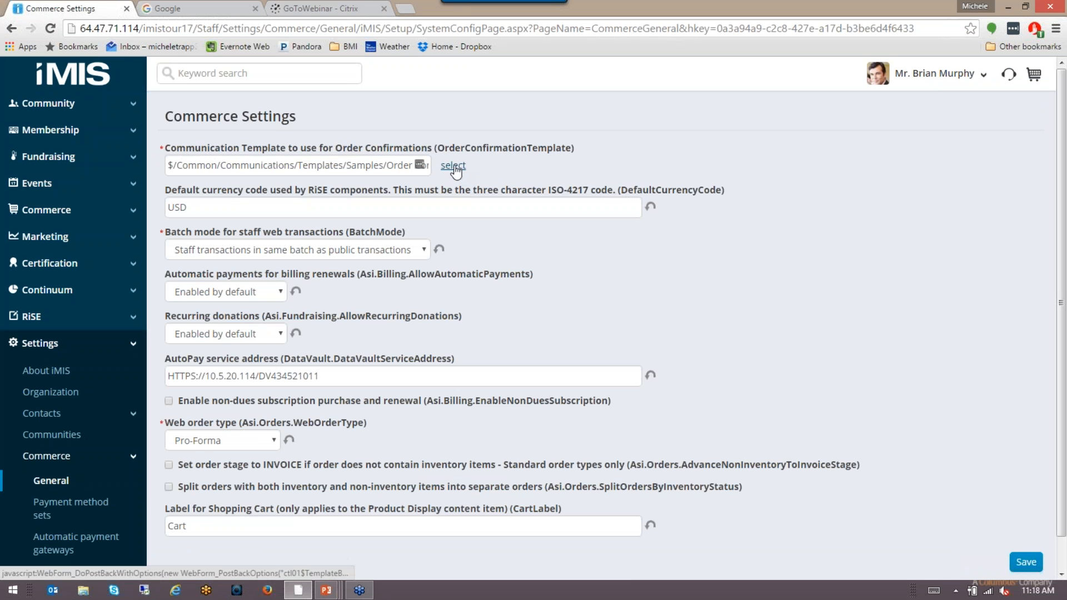
left_click(452, 166)
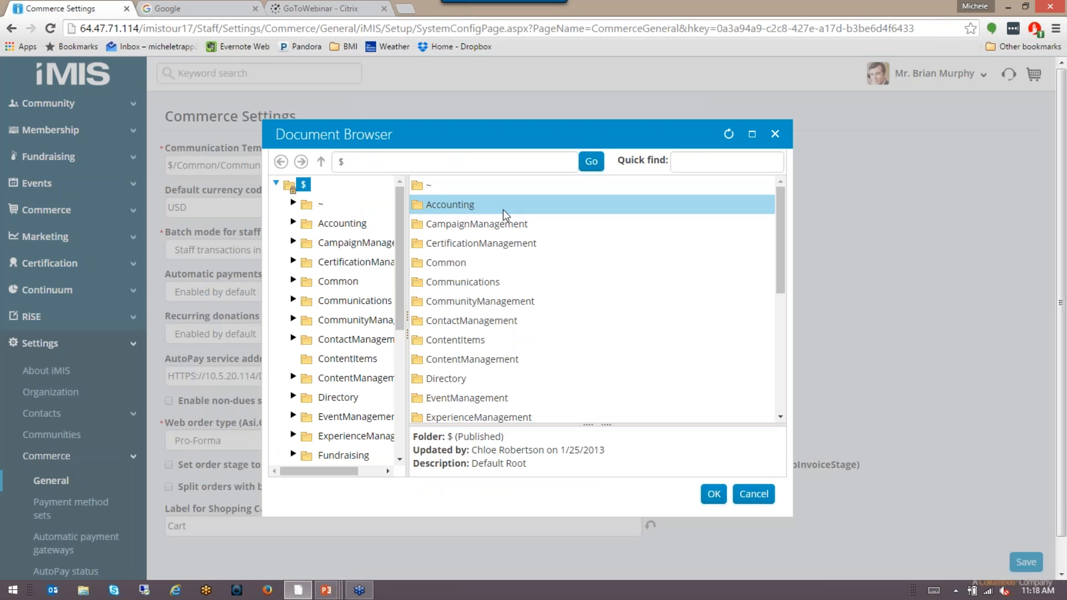
left_click(329, 285)
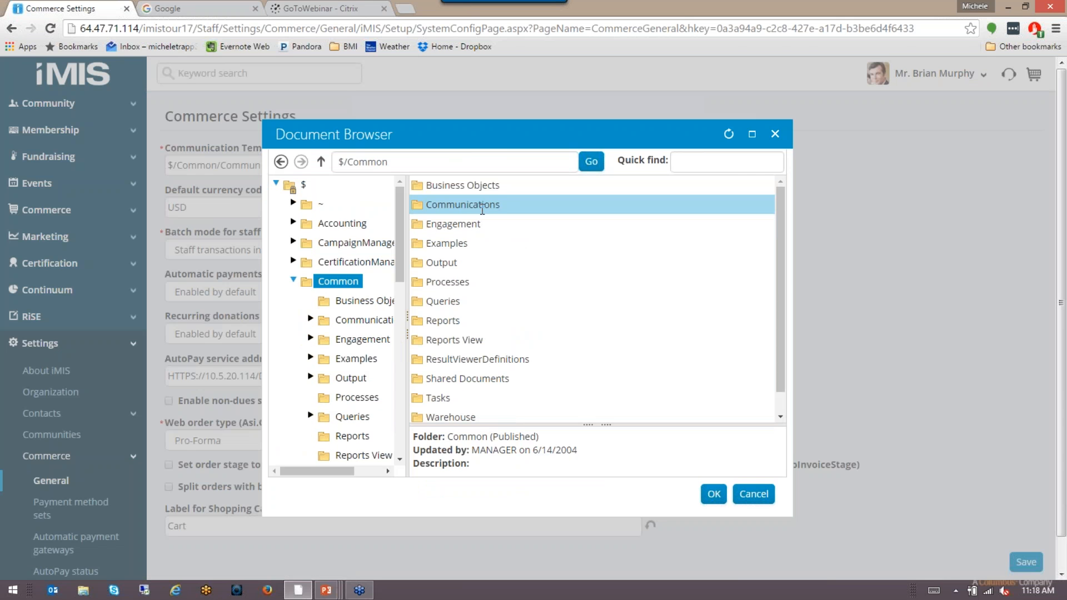
double_click(482, 206)
double_click(476, 207)
double_click(443, 186)
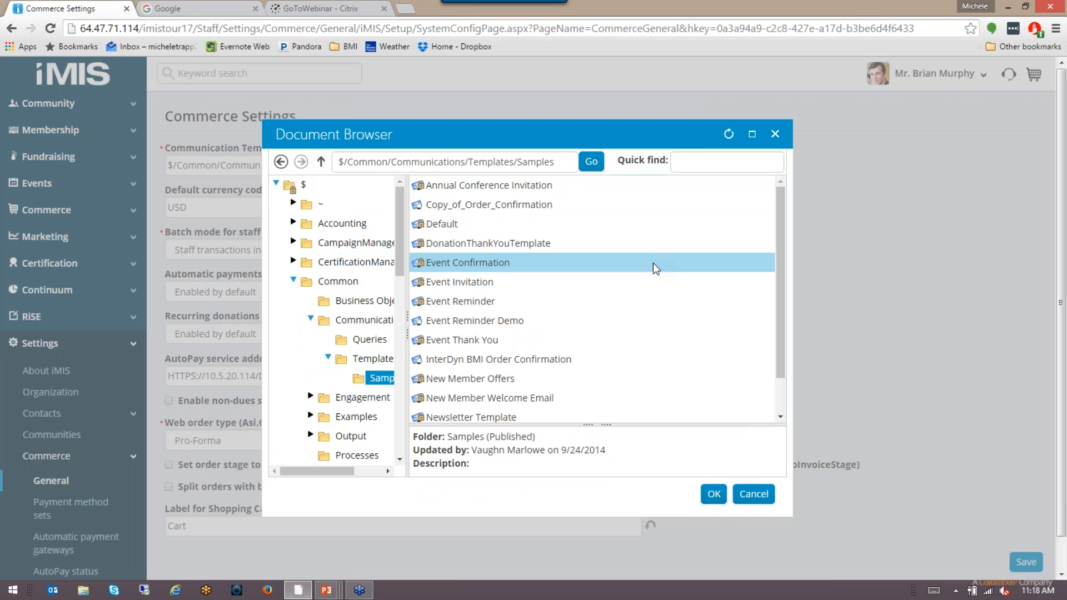
double_click(639, 359)
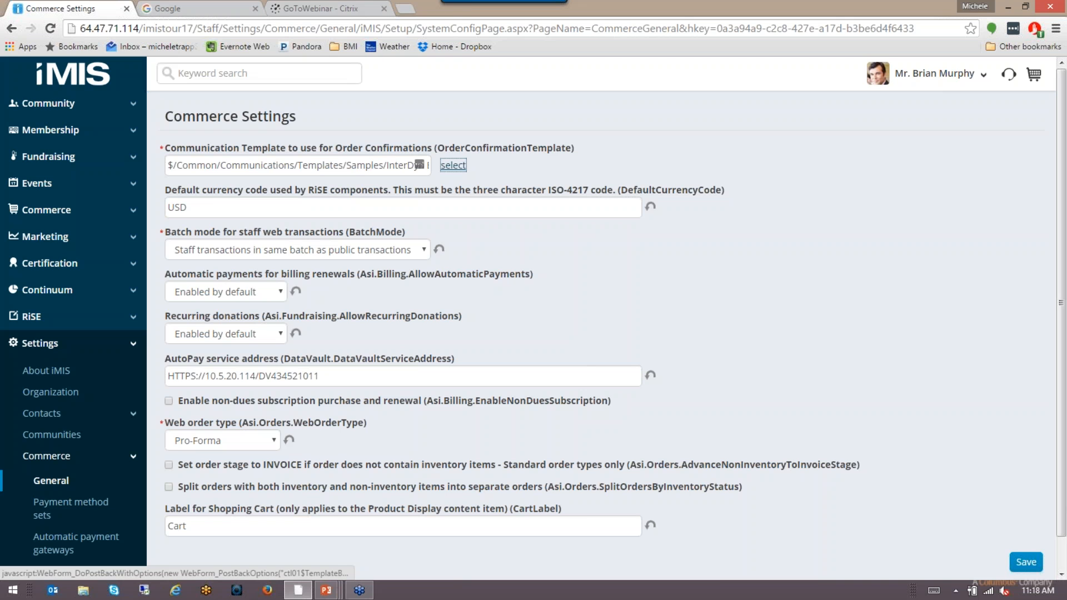
left_click(1021, 563)
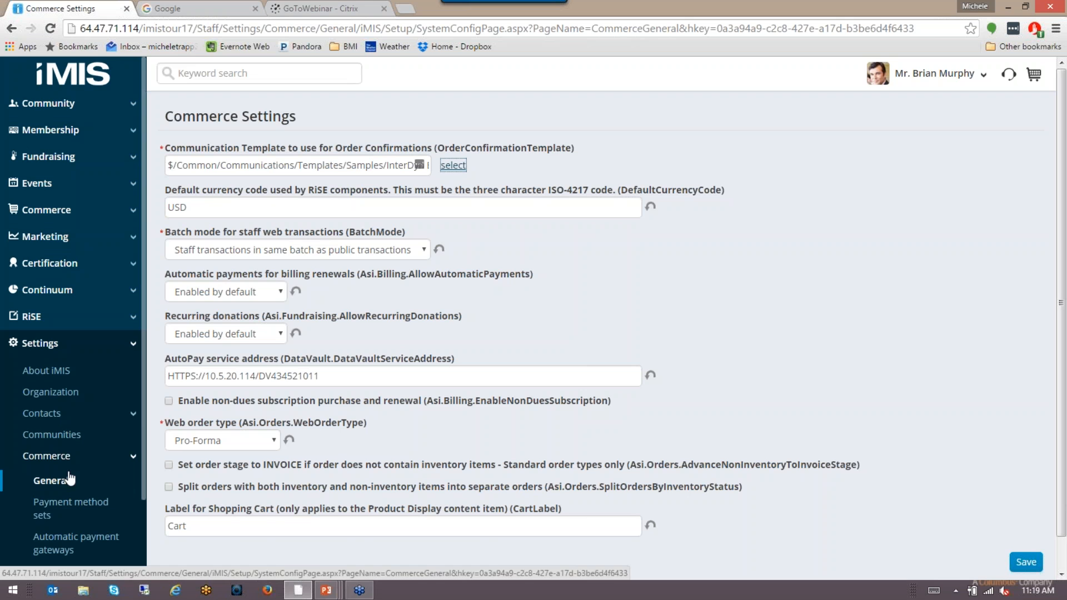
Step: Go to RiSE > Site Builder > Manage websites and expand the Quick Start Sites folder
scroll(78, 436, "down", 2)
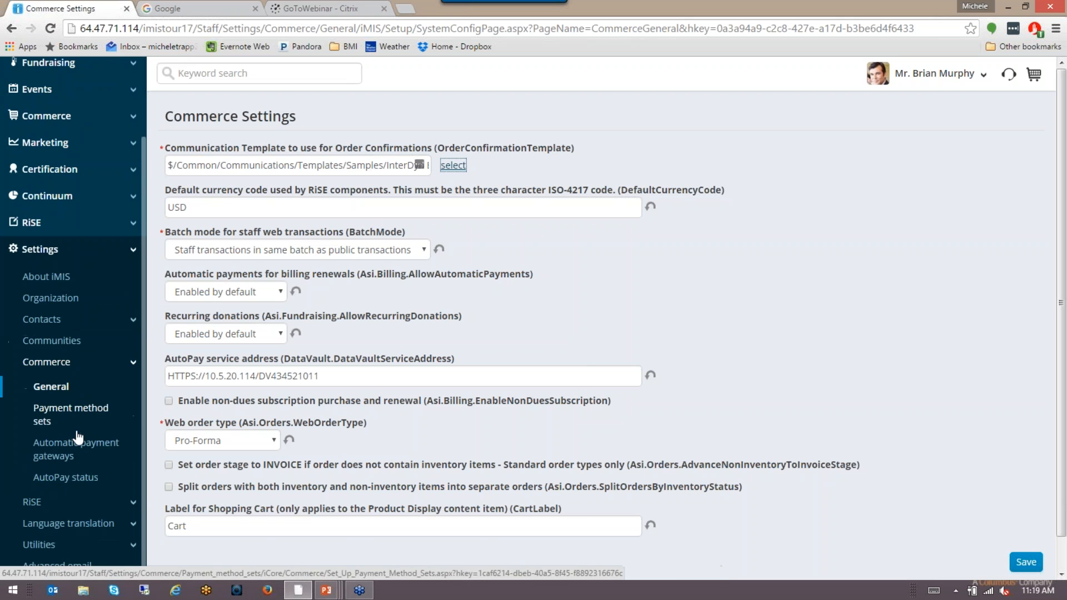
left_click(58, 502)
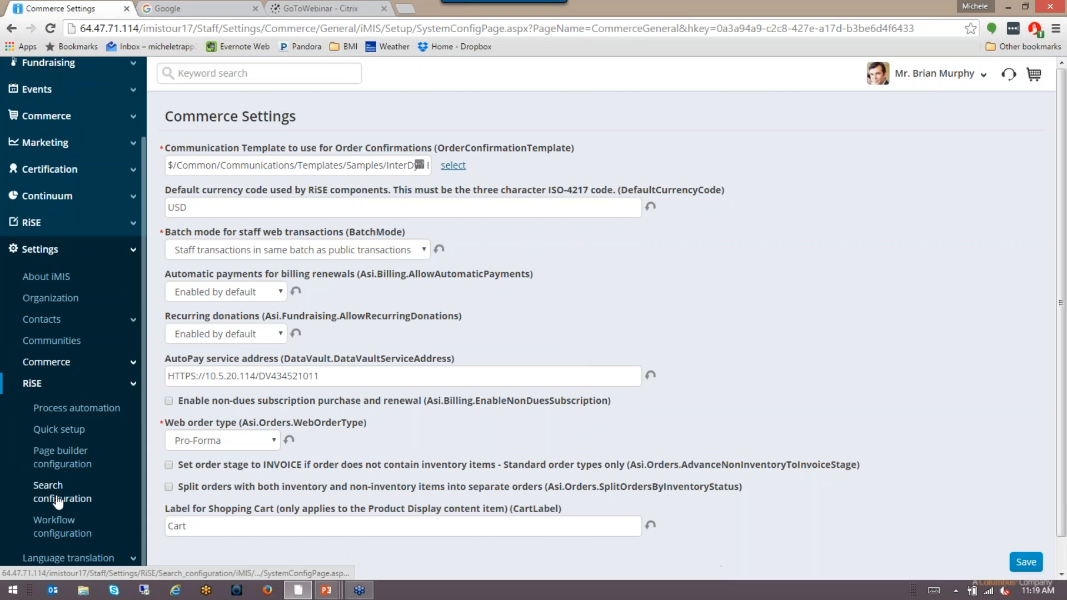
left_click(86, 411)
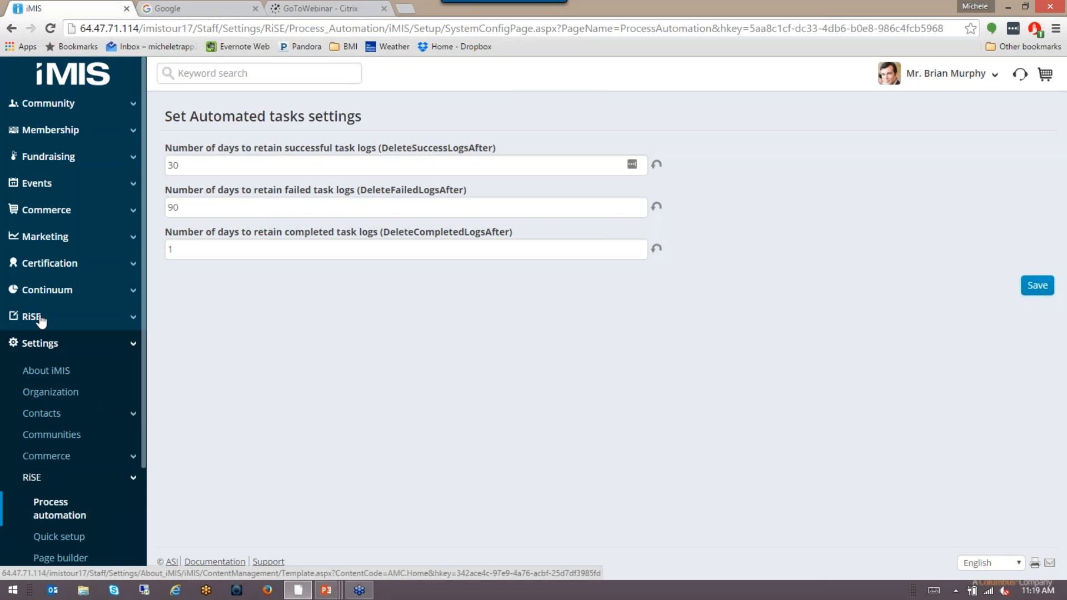
left_click(40, 316)
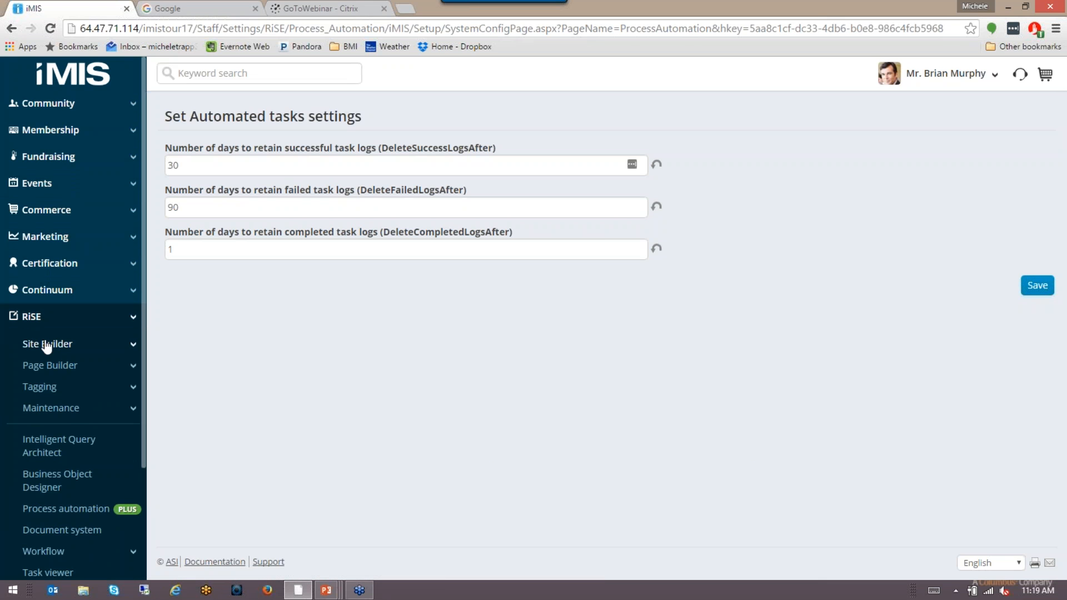
left_click(47, 344)
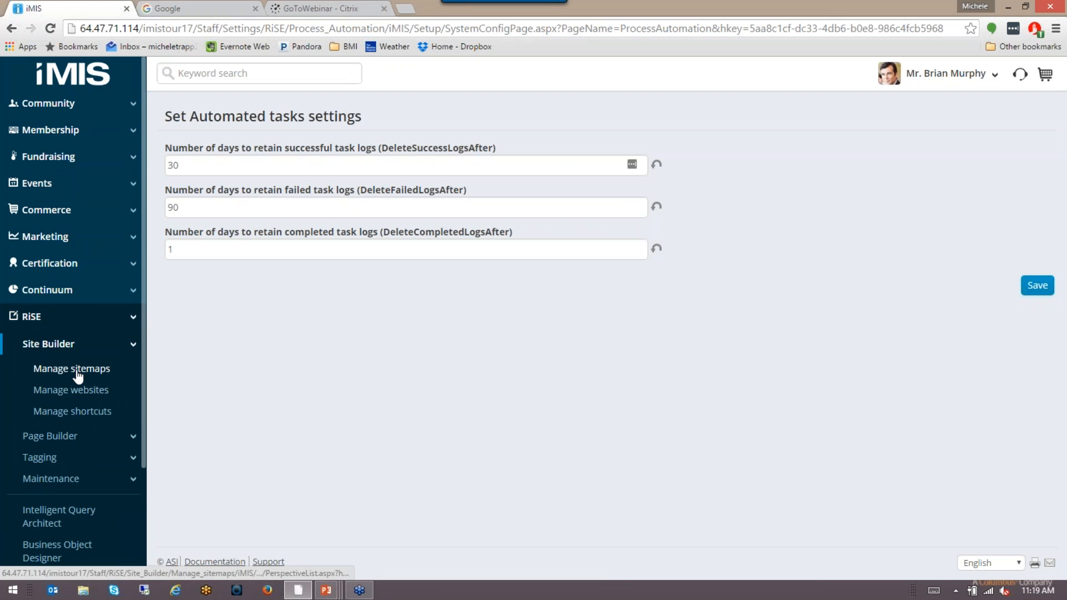
left_click(72, 390)
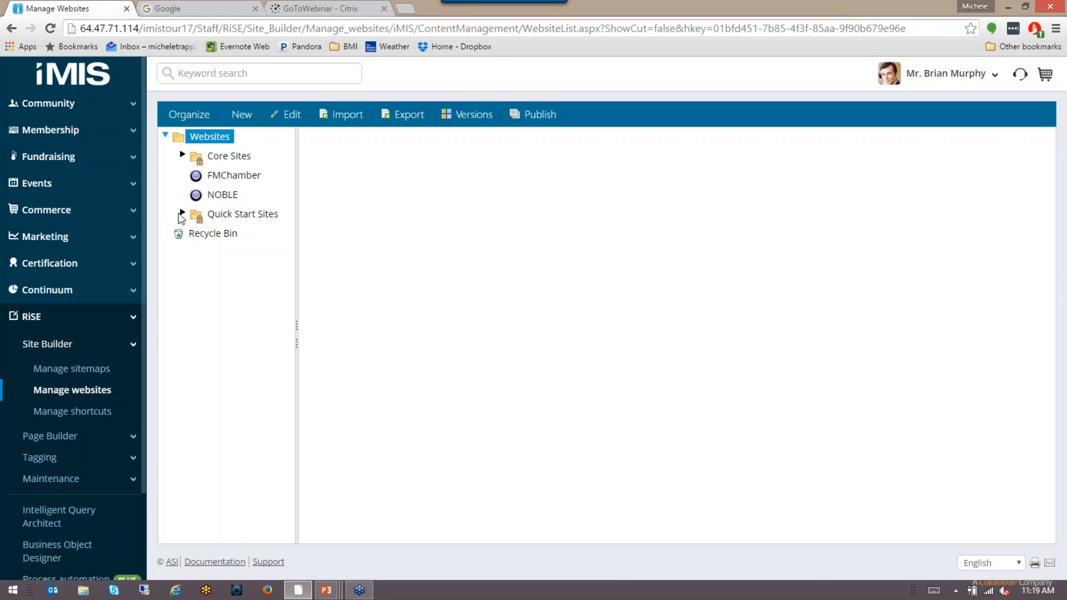
left_click(182, 213)
Step: Select the Member Responsive website and highlight its URL
left_click(254, 330)
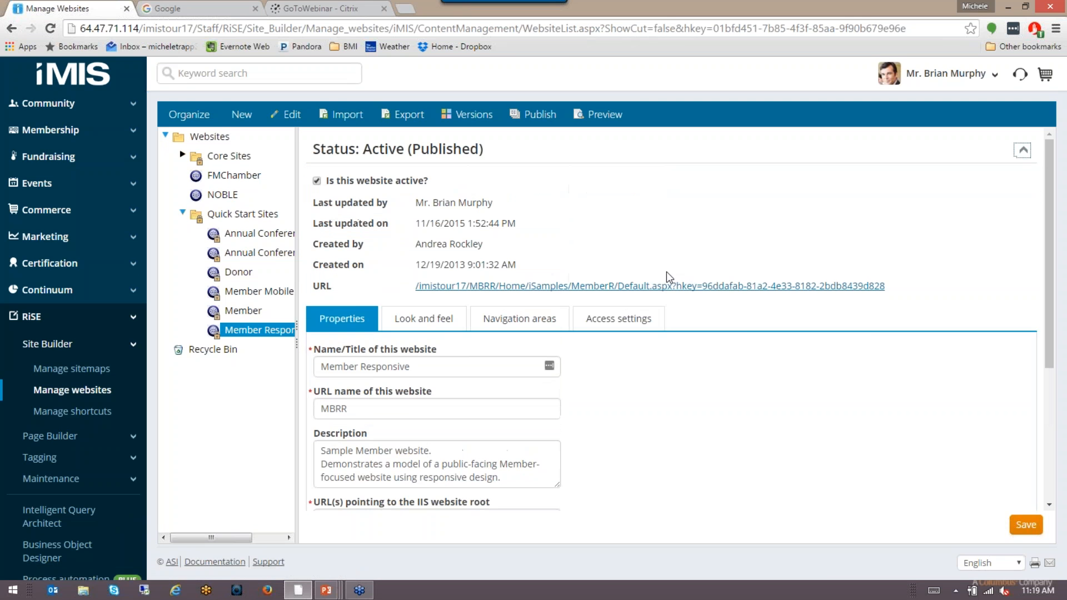
right_click(668, 289)
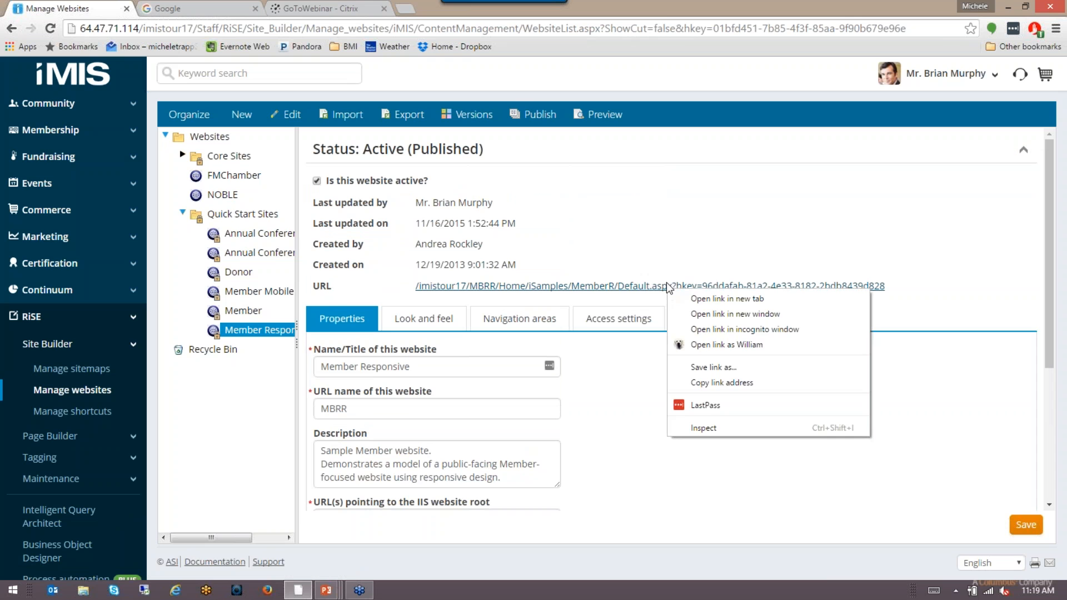
right_click(565, 288)
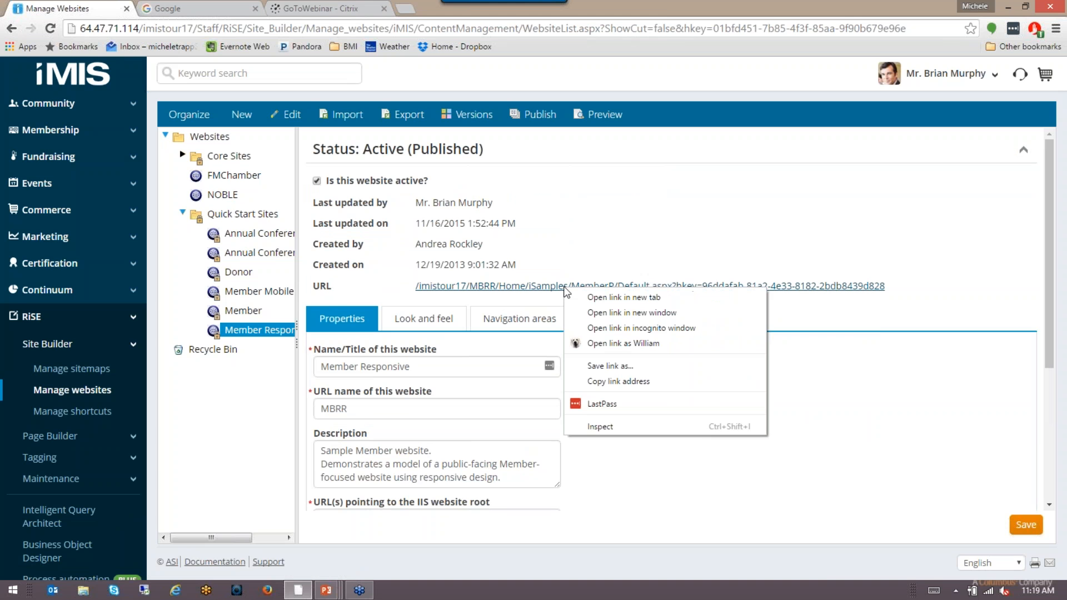
left_click_drag(958, 282, 828, 292)
left_click(690, 277)
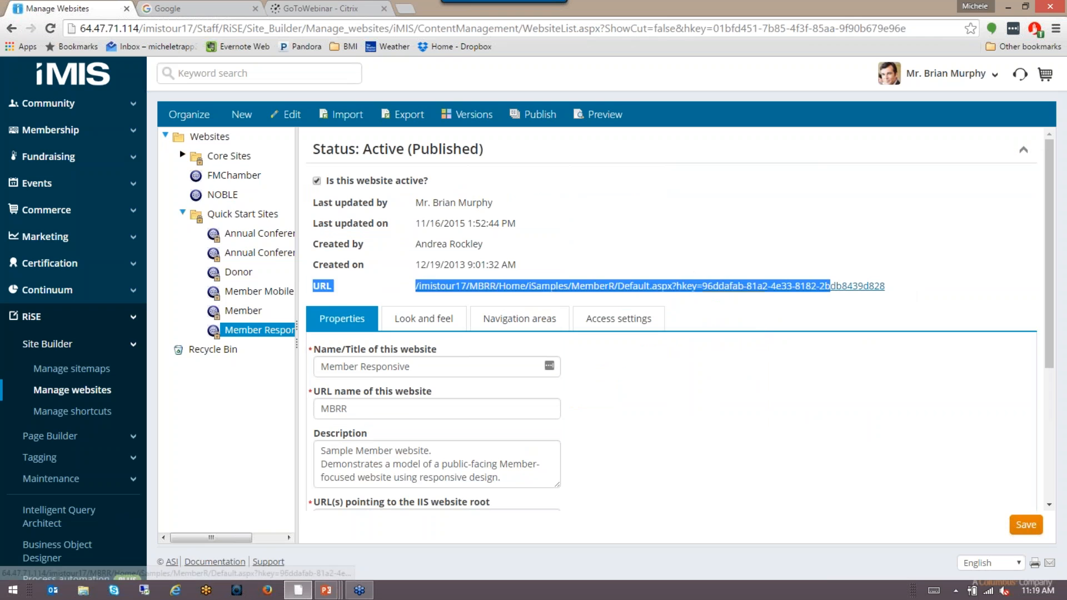
mouse_move(905, 295)
left_mouse_down()
mouse_move(845, 290)
mouse_move(885, 291)
left_mouse_up()
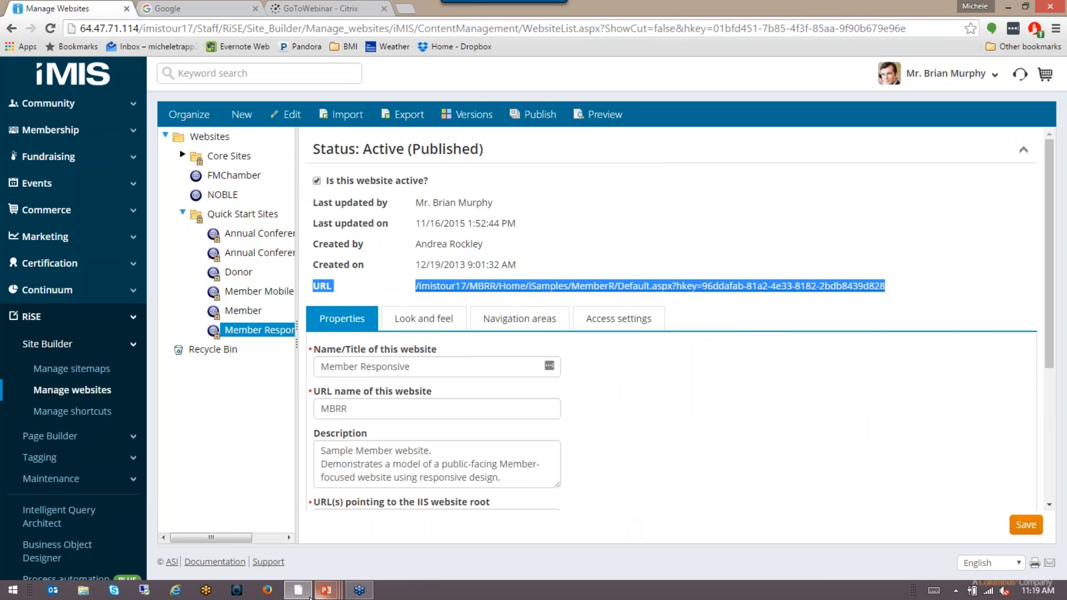
Step: Bring the Firefox window showing the Member Responsive home page on screen and maximize it
left_click(267, 590)
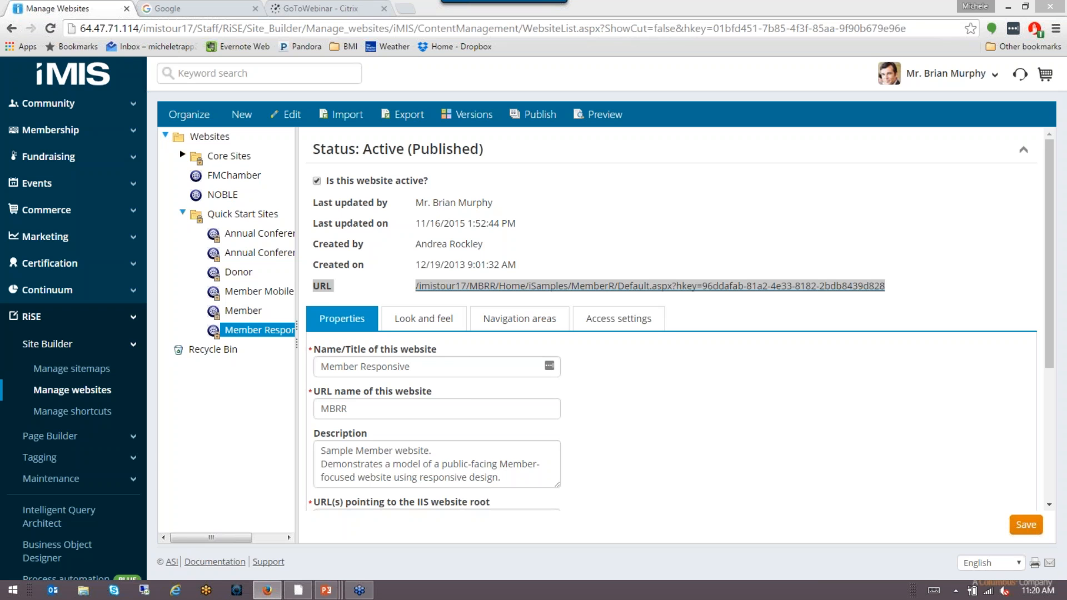
left_click_drag(1066, 61, 460, 47)
left_click(787, 40)
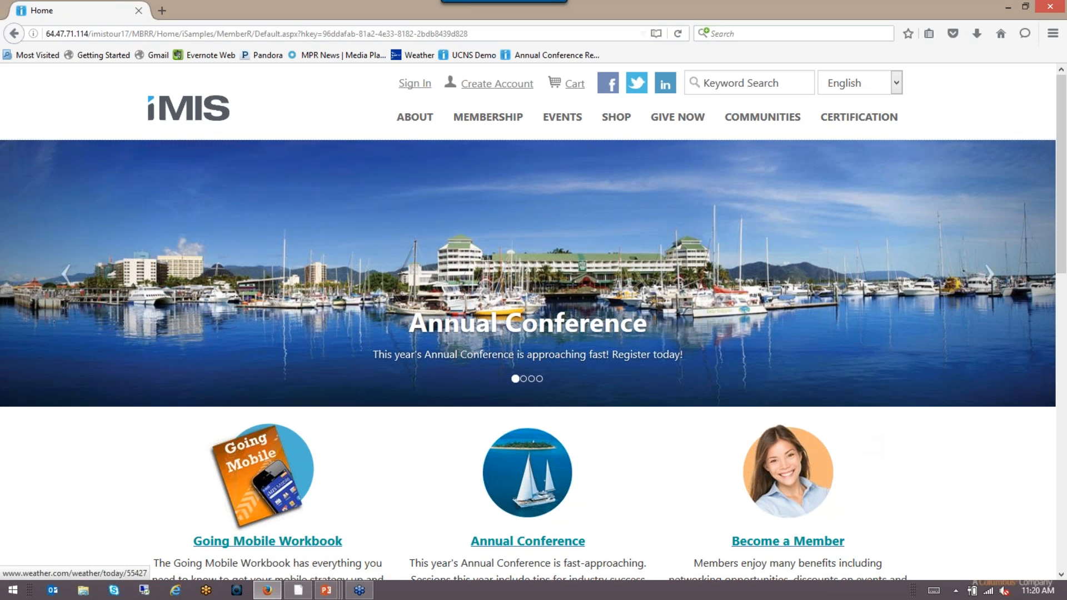
Step: Sign in to the Member Responsive site with the member's username and password
left_click(423, 88)
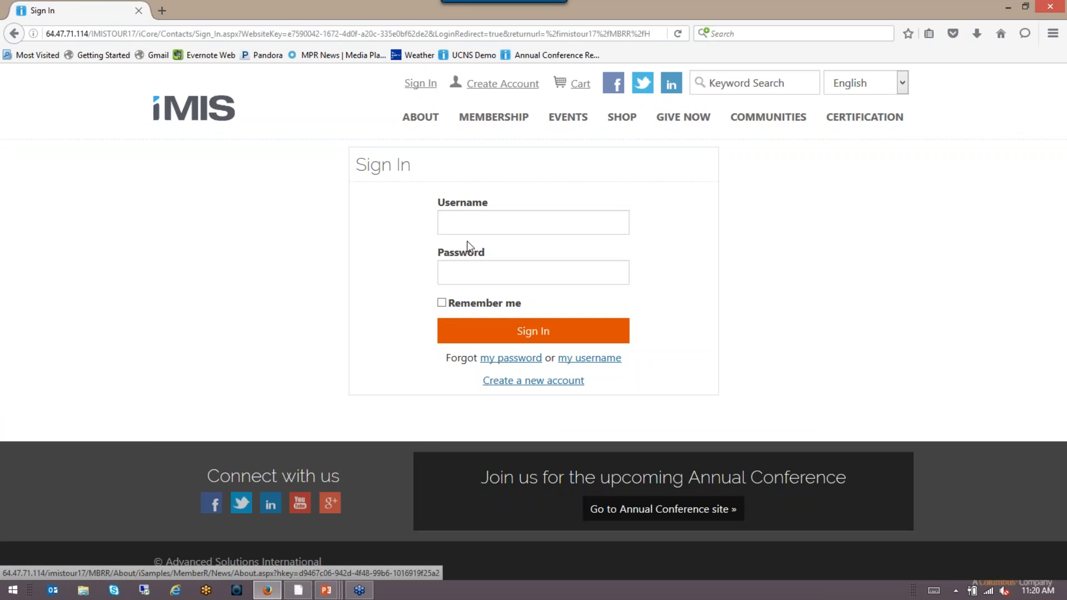
type("bria")
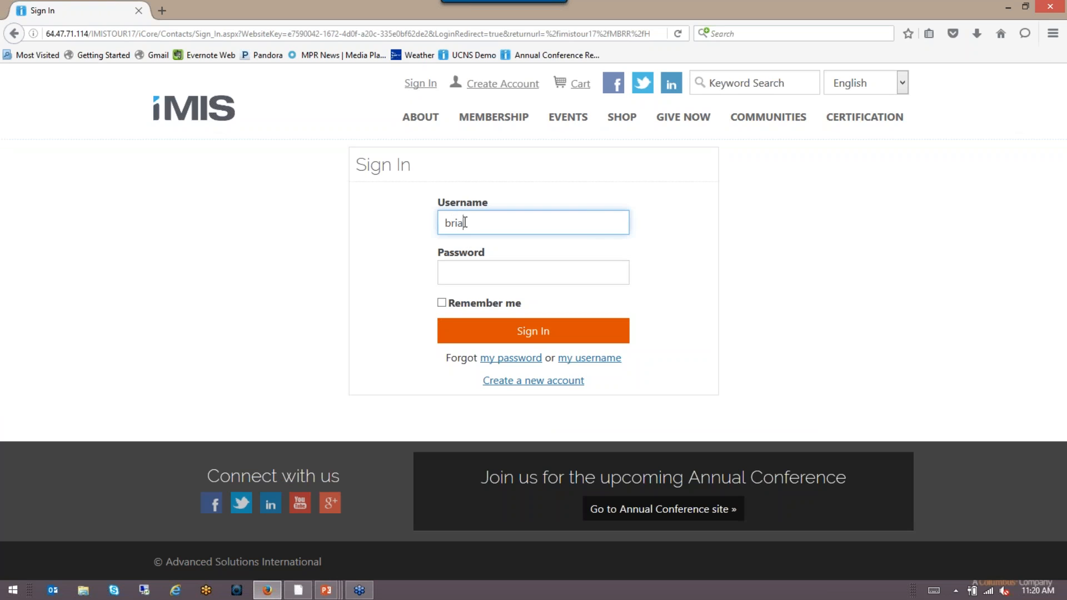
type("nm")
key("Tab")
type("•••••••")
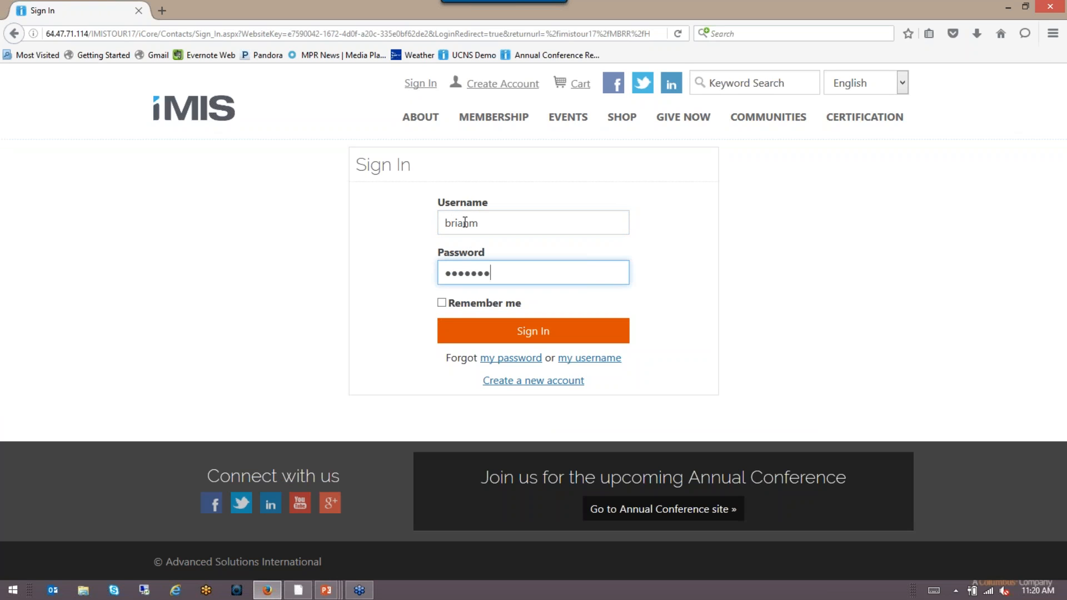
key("Return")
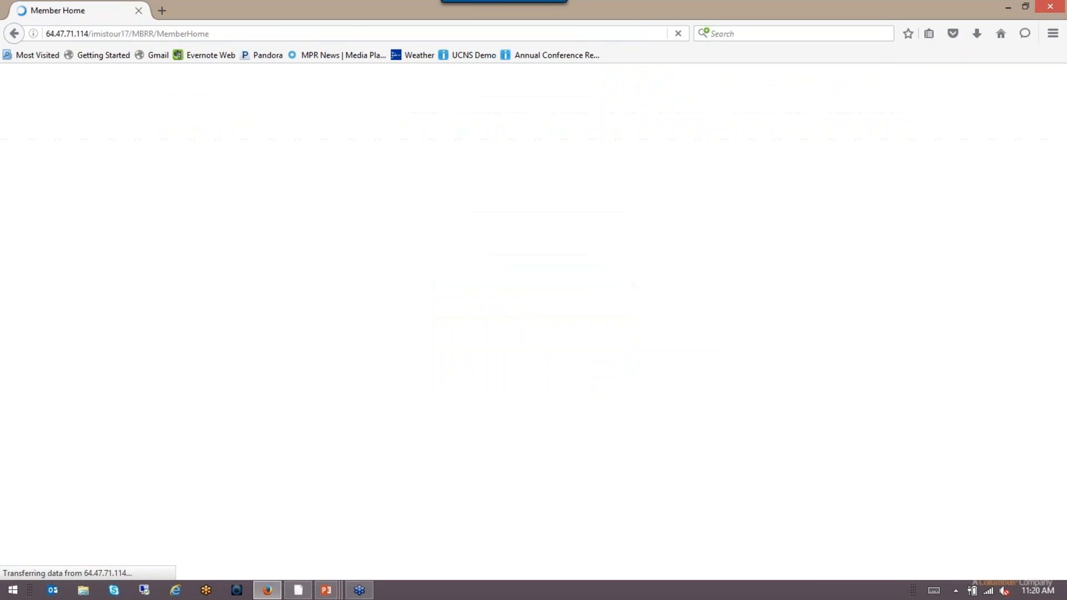
Step: Register the member for Community Day from the Event List
mouse_move(495, 120)
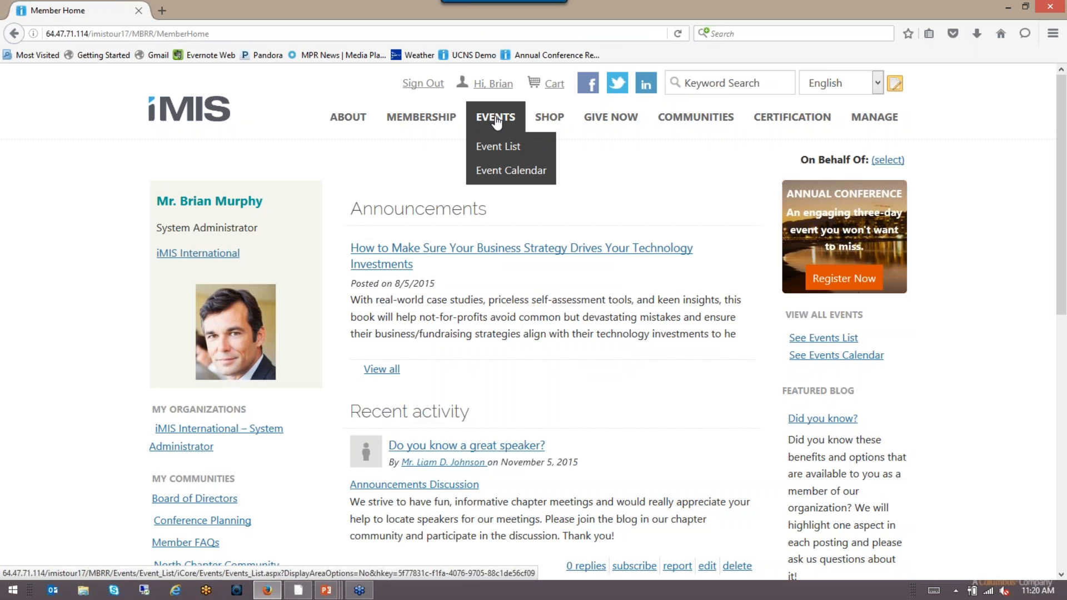
left_click(498, 154)
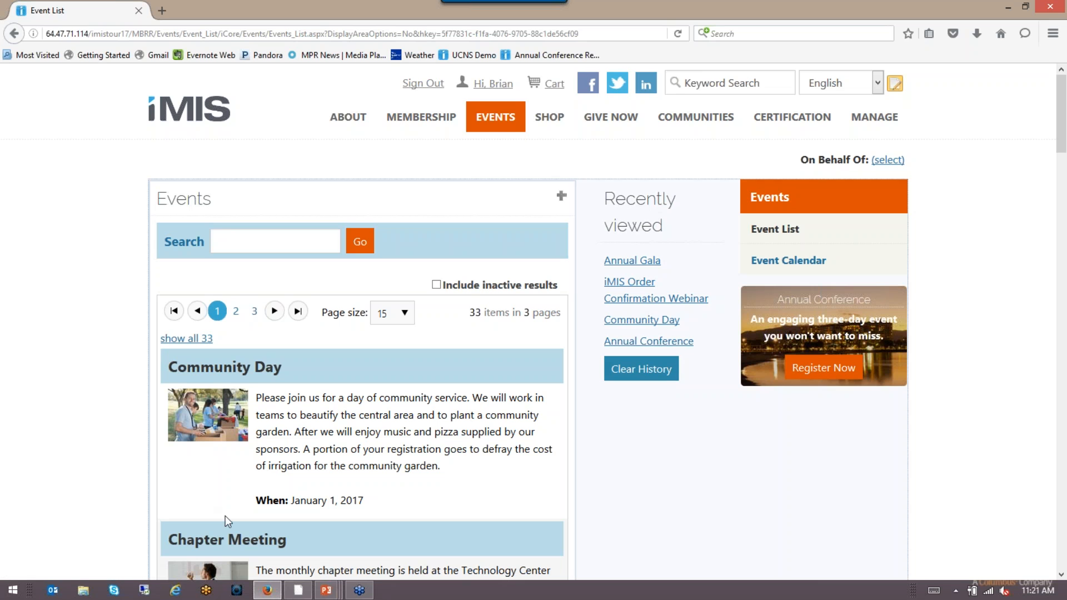
scroll(96, 406, "down", 3)
scroll(97, 409, "down", 1)
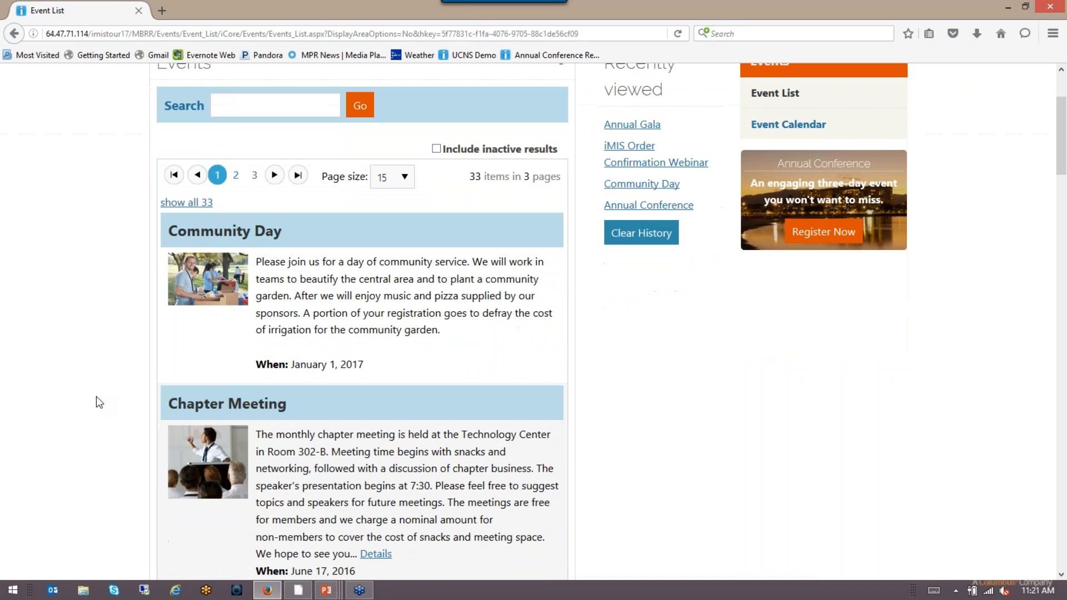
scroll(97, 401, "down", 1)
left_click(224, 217)
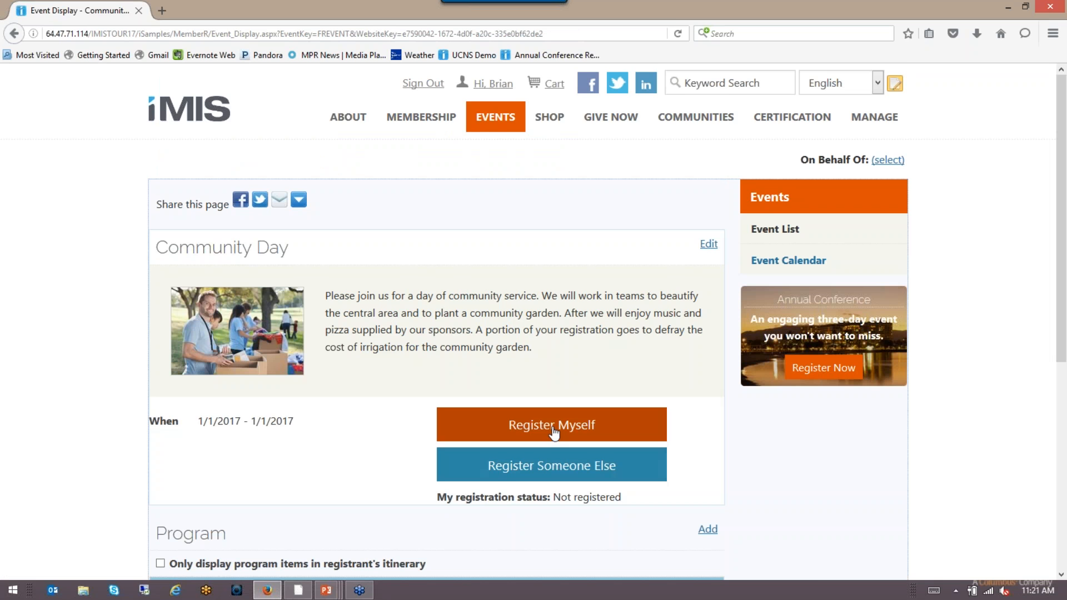
left_click(518, 426)
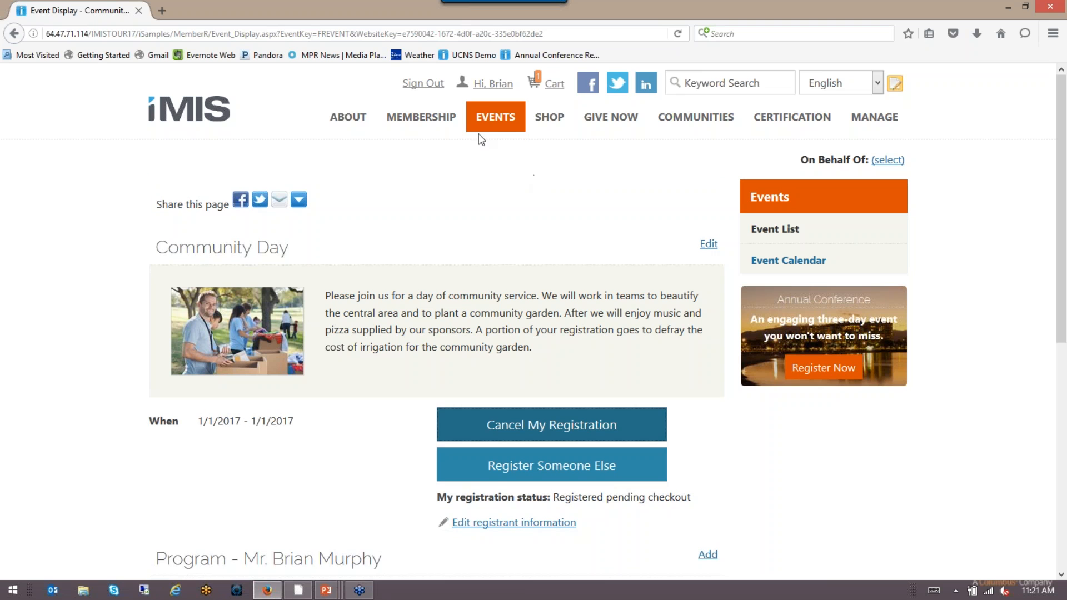
Step: Register the member for Policy Symposium as well, then go to the Shop's products
mouse_move(495, 123)
left_click(497, 152)
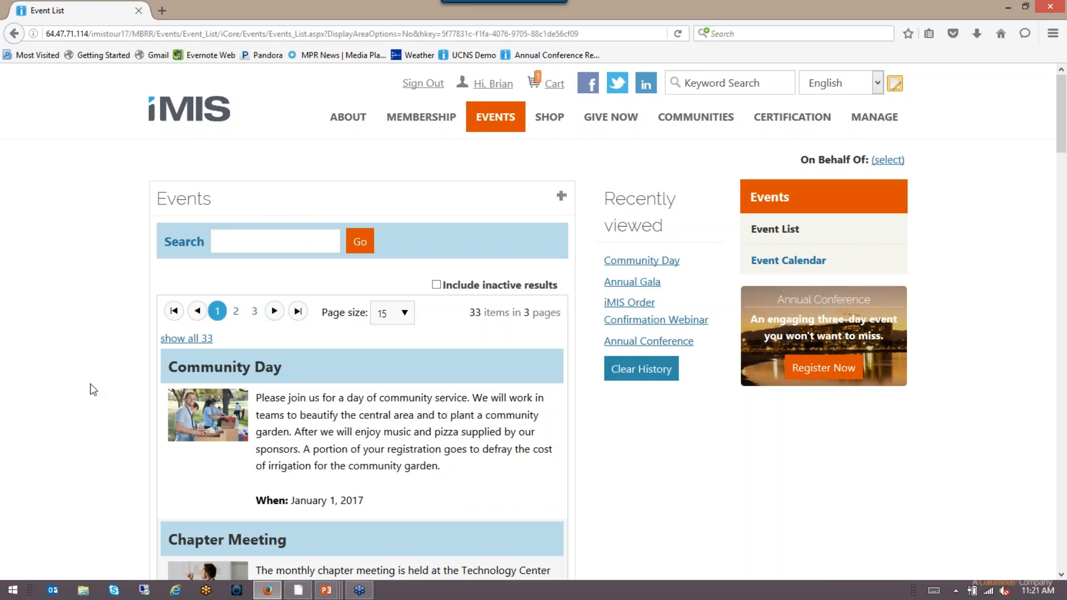
scroll(93, 393, "down", 7)
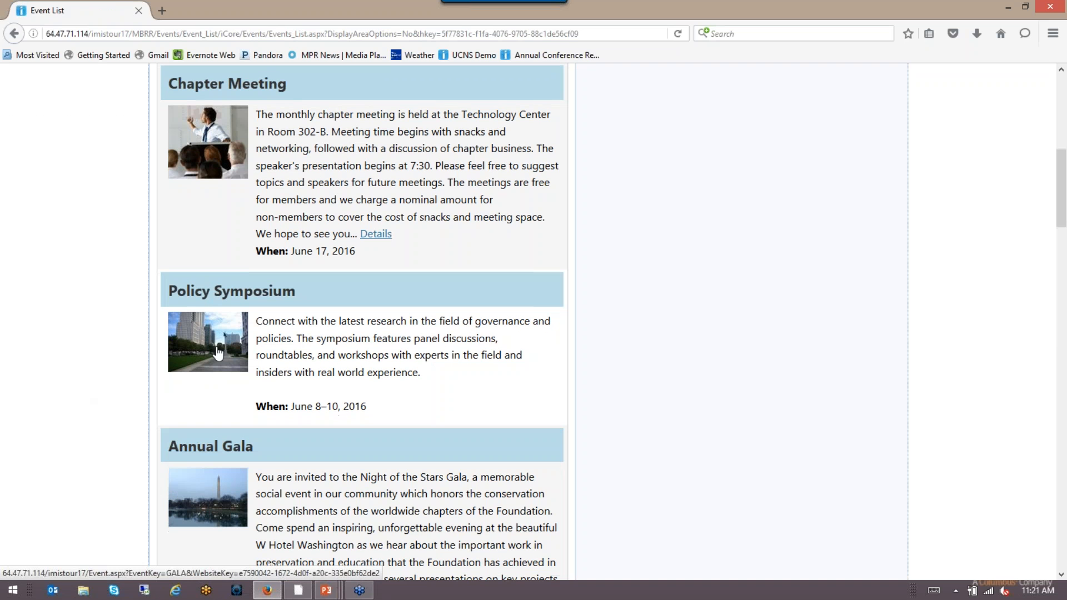
left_click(232, 294)
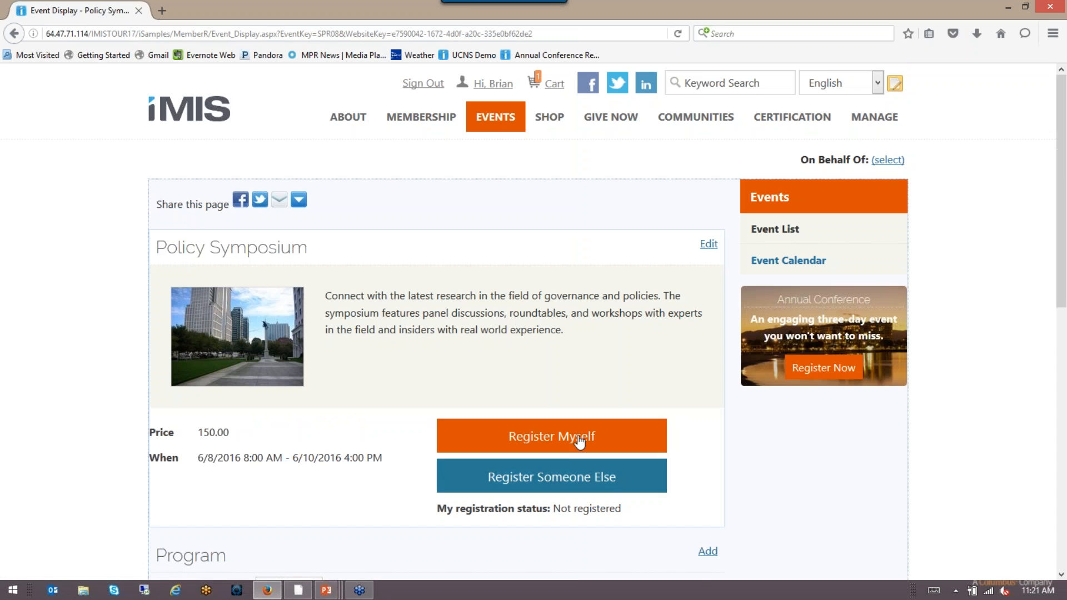
left_click(576, 439)
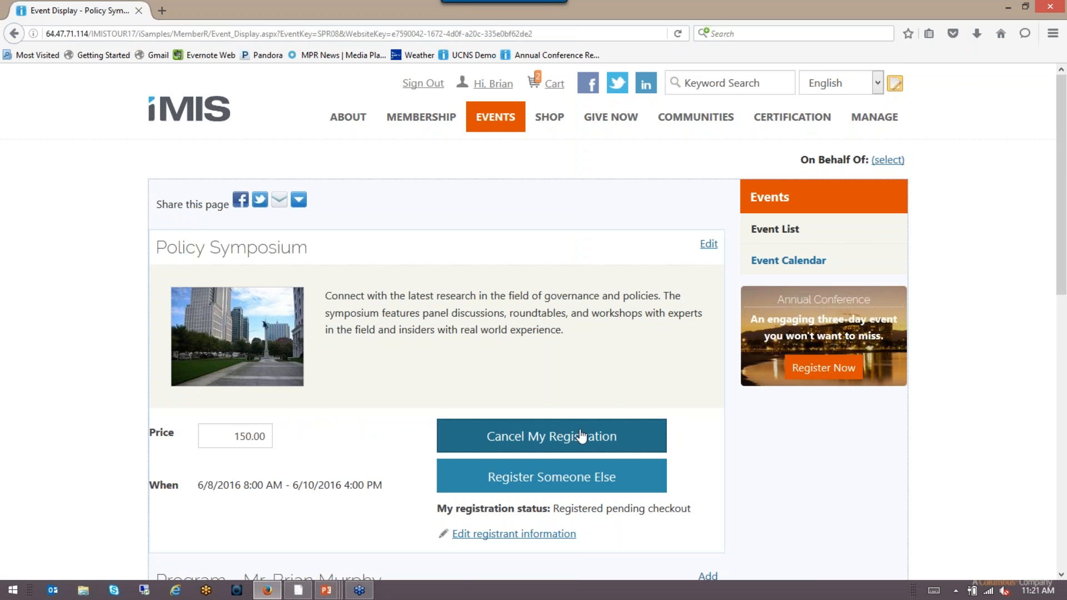
left_click(548, 118)
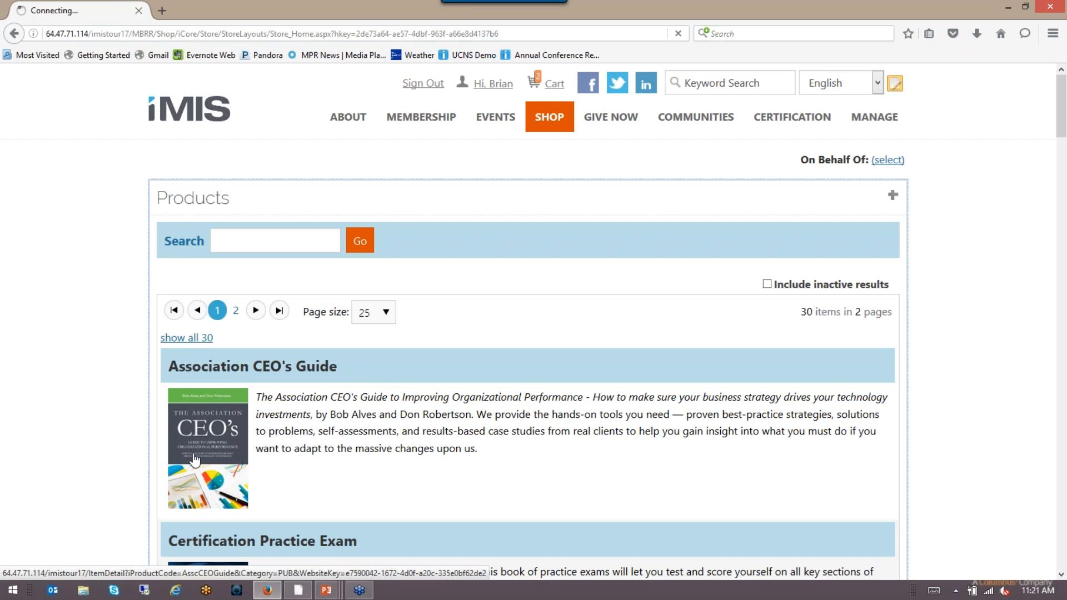
Step: Add the Association CEO's Guide to the cart and proceed to checkout
left_click(195, 458)
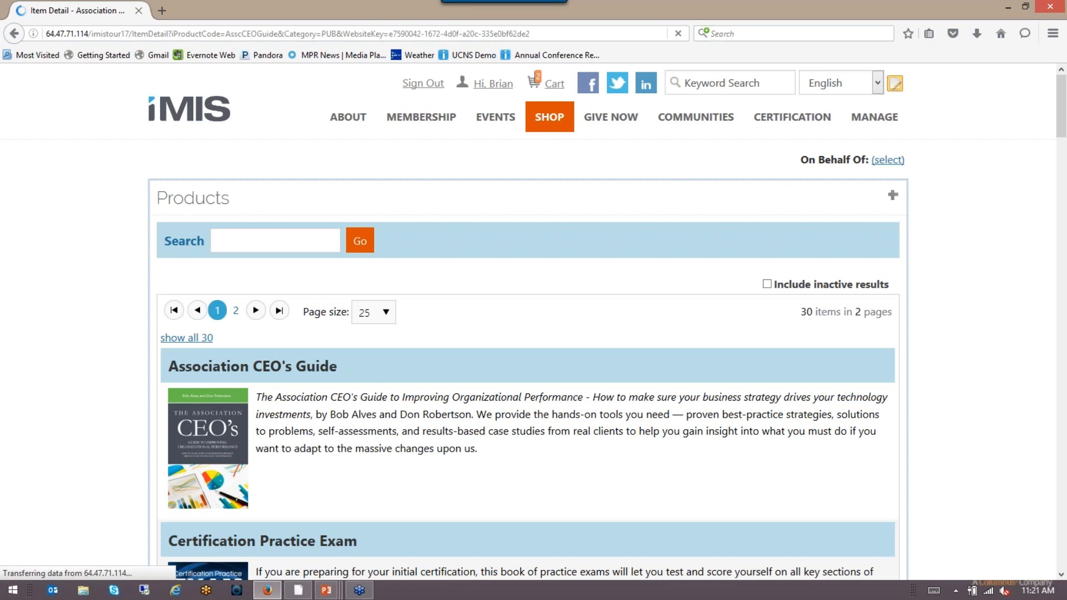
left_click(525, 467)
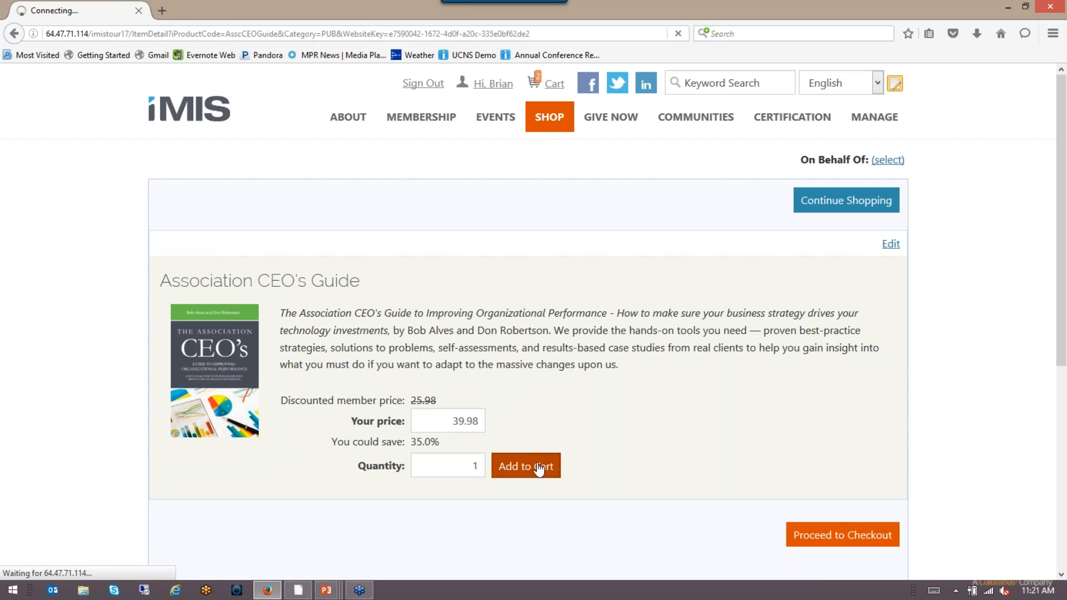
left_click(851, 552)
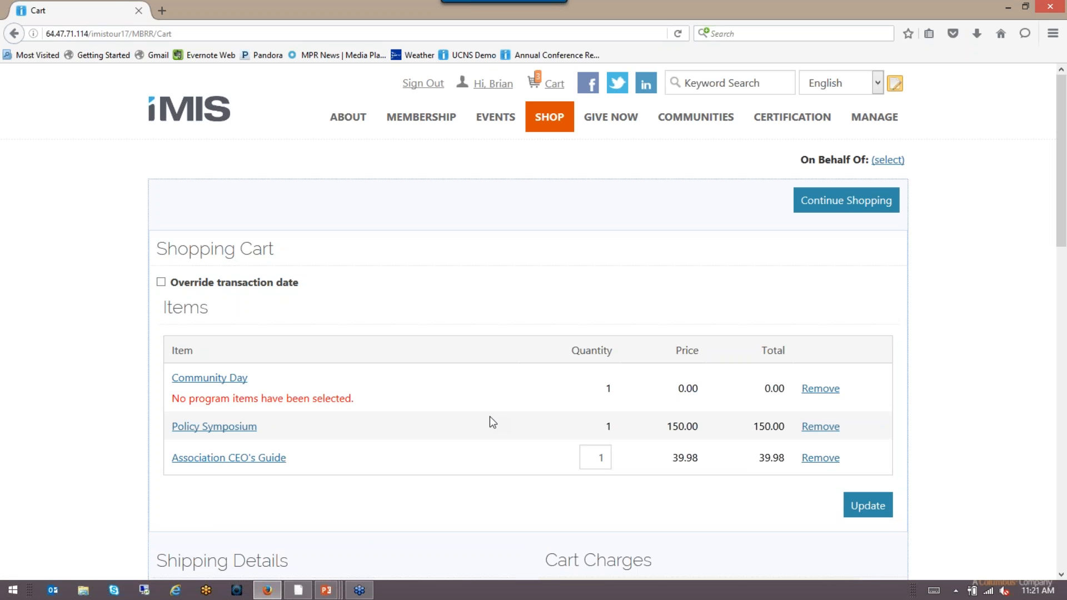
Step: Attempt to submit the order using Pay Later with PO number 123456
scroll(490, 417, "down", 3)
scroll(489, 418, "down", 5)
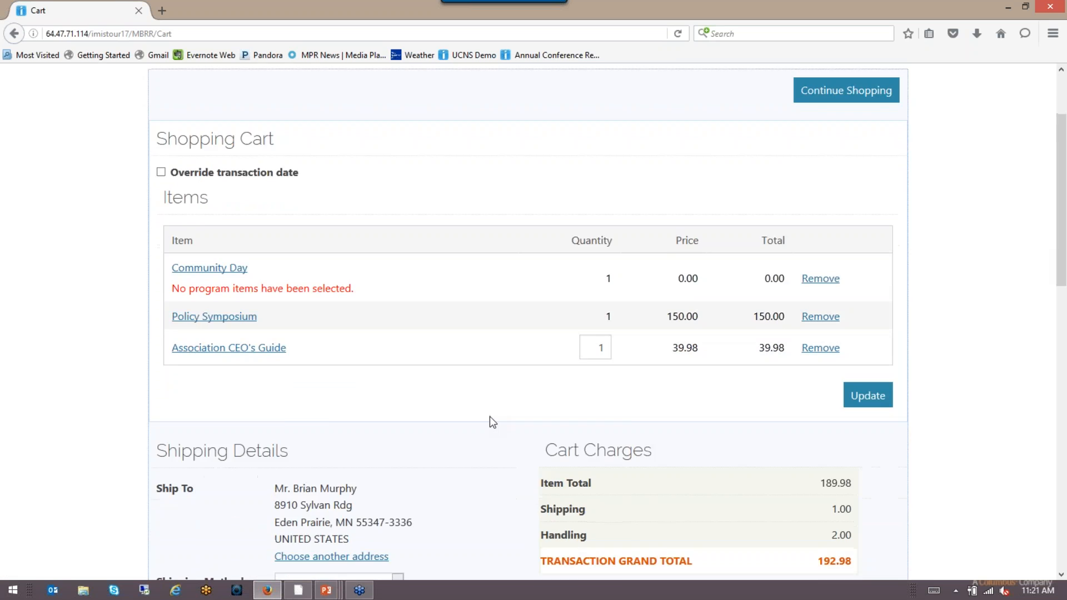
scroll(490, 418, "down", 8)
scroll(490, 422, "down", 3)
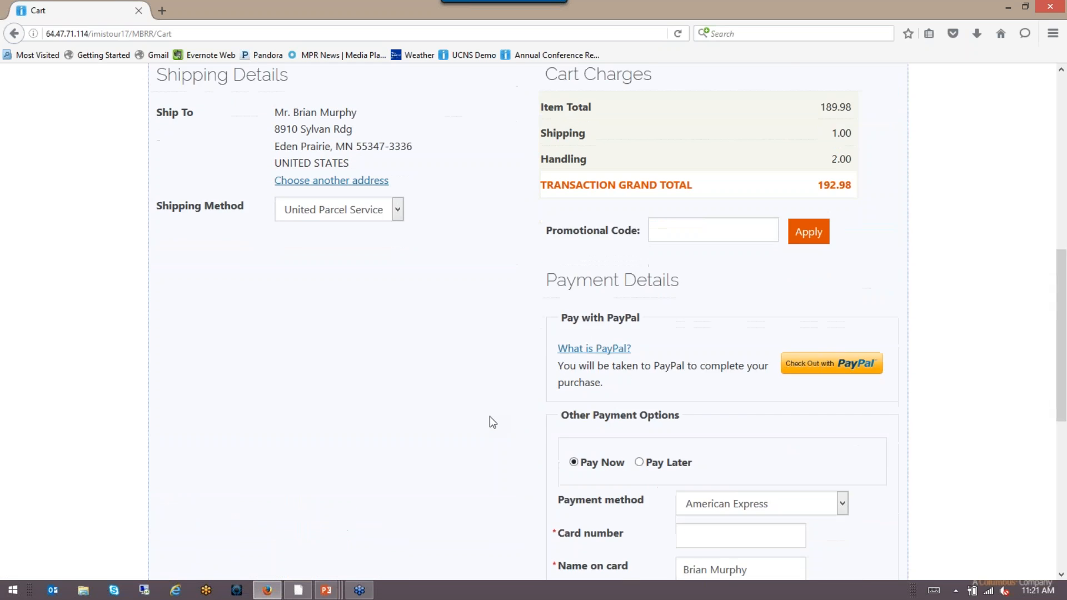
left_click(639, 416)
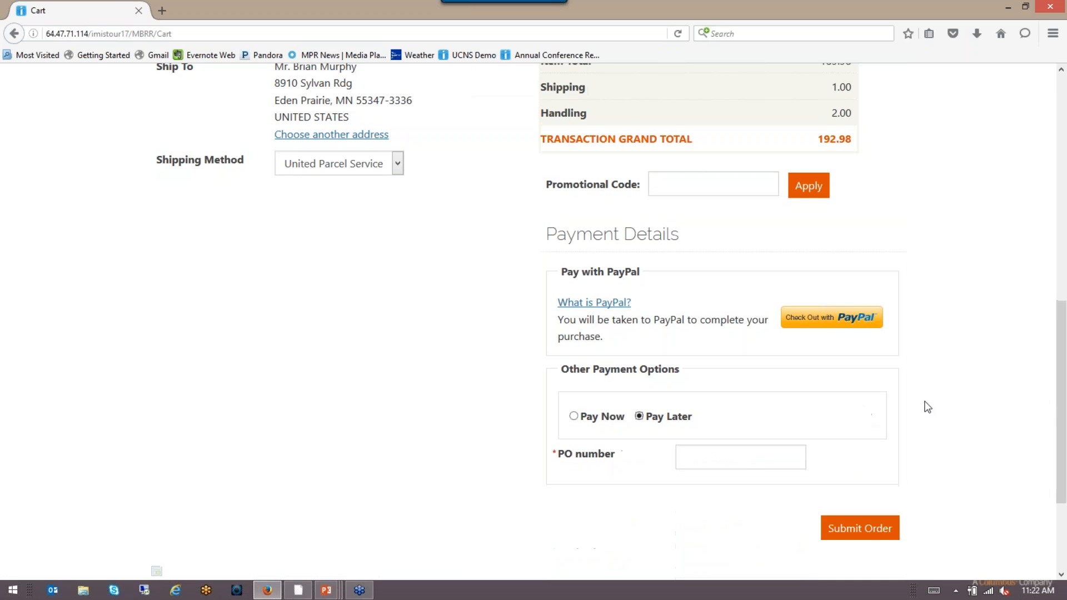
left_click(717, 456)
type("123456")
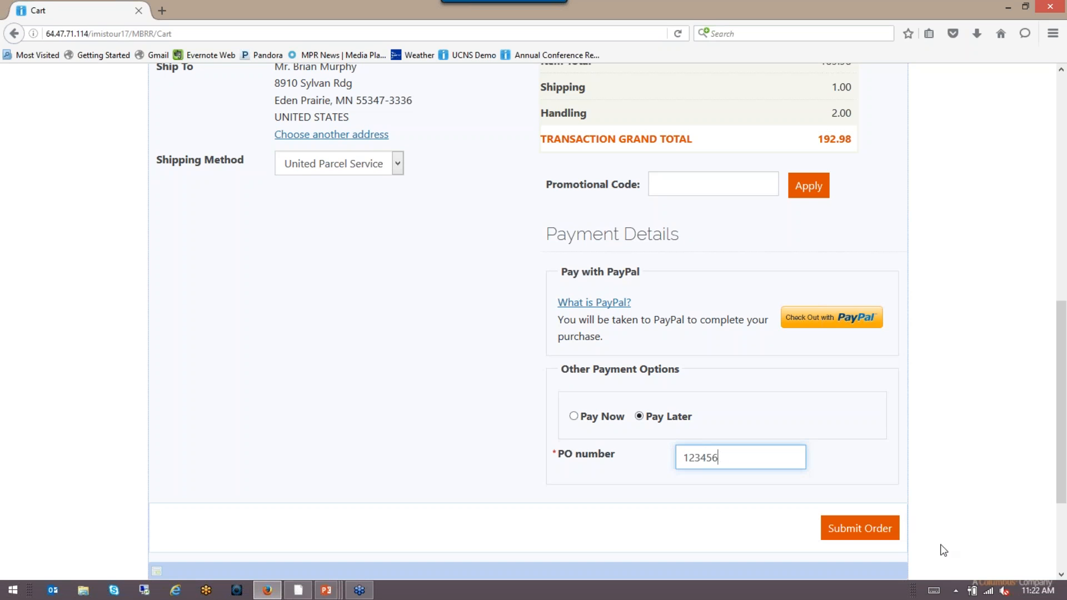
left_click(862, 534)
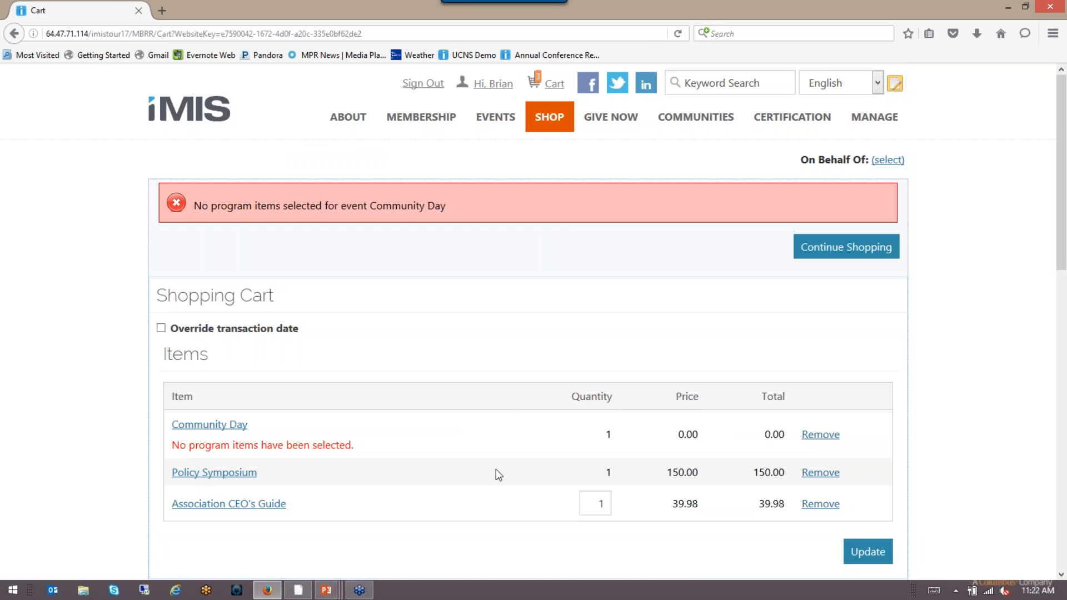
Step: Add Community Day's Main Function to the itinerary
left_click(199, 426)
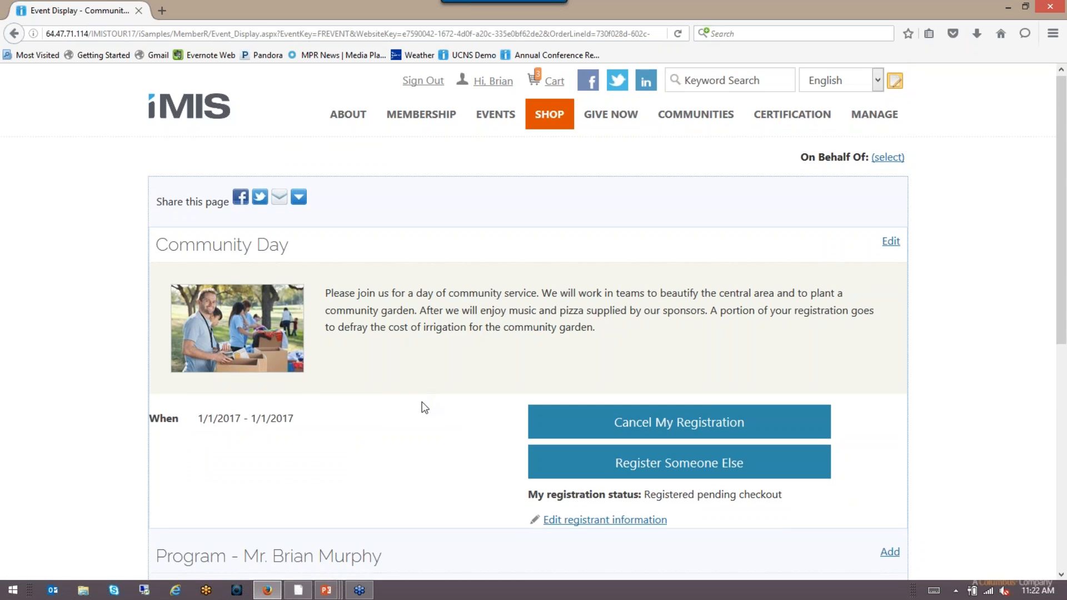
scroll(422, 405, "down", 5)
left_click(190, 311)
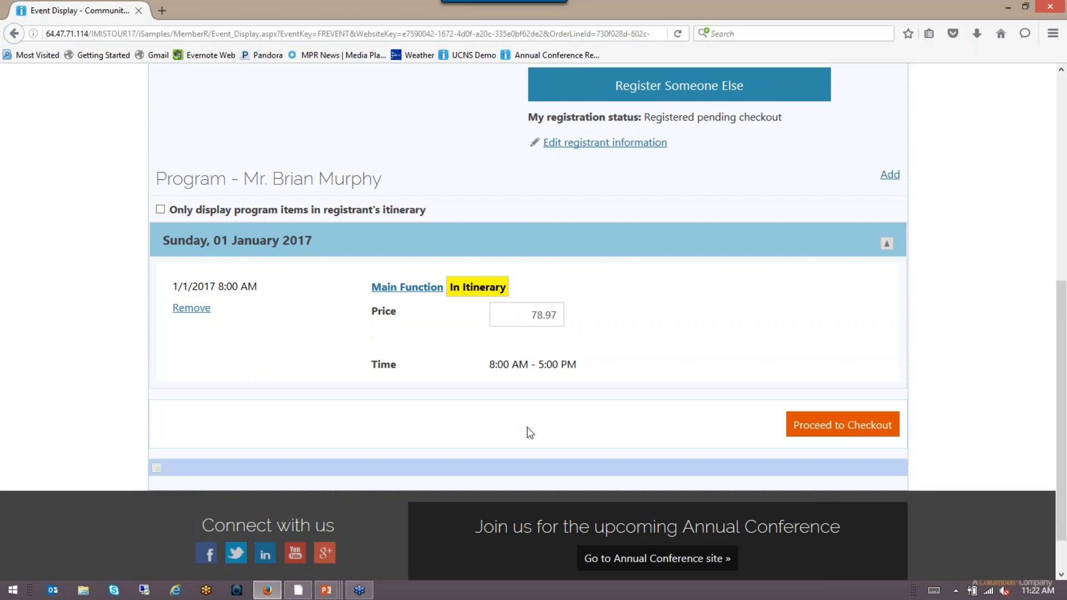
Step: Return to checkout, choose Pay Later, and submit the corrected order
left_click(852, 427)
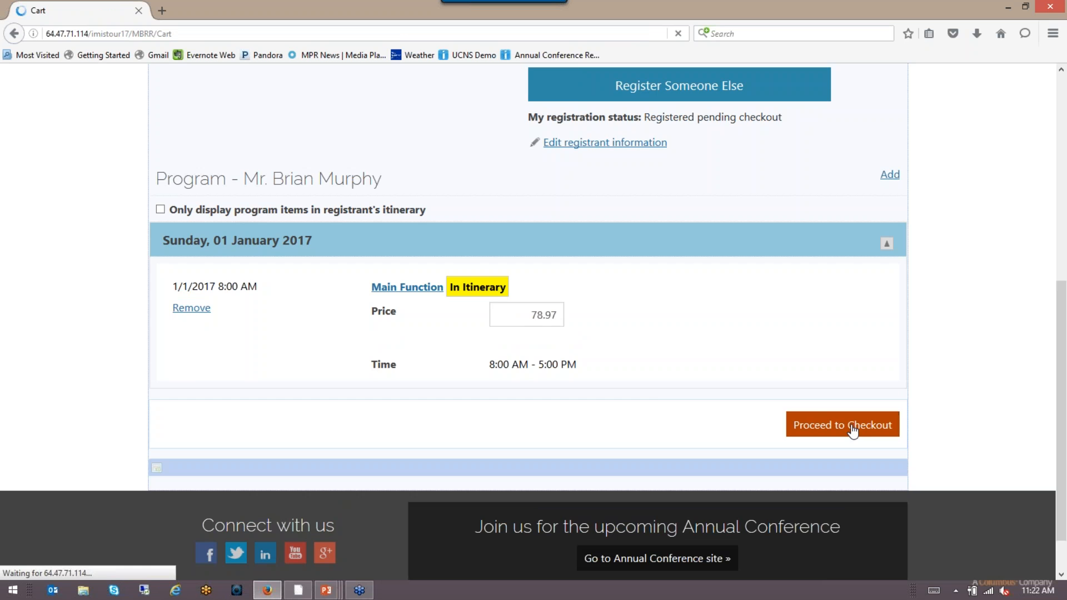
scroll(943, 443, "down", 4)
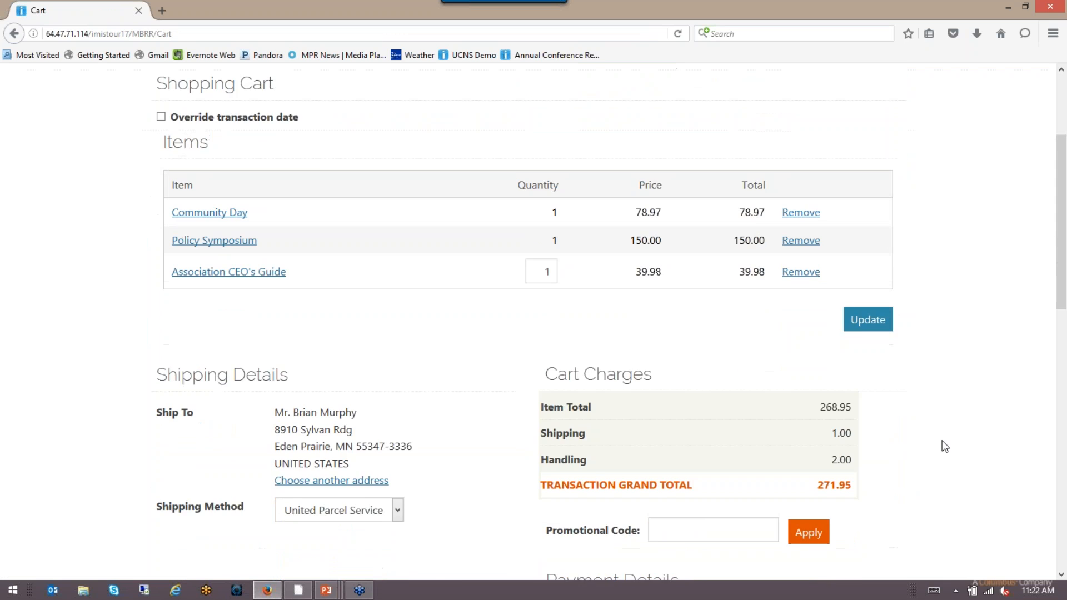
scroll(944, 446, "down", 7)
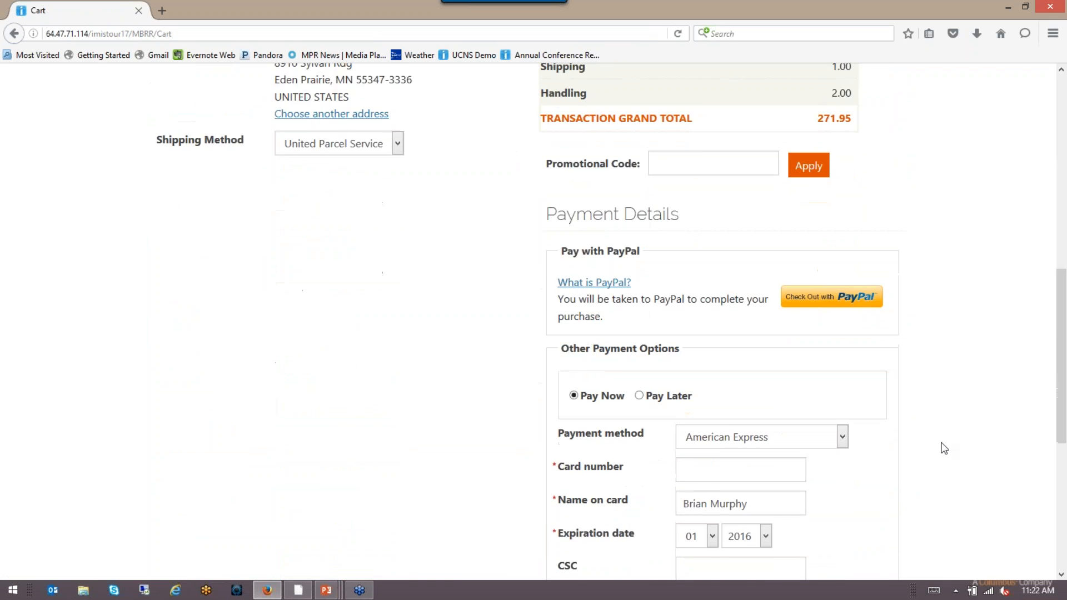
left_click(639, 323)
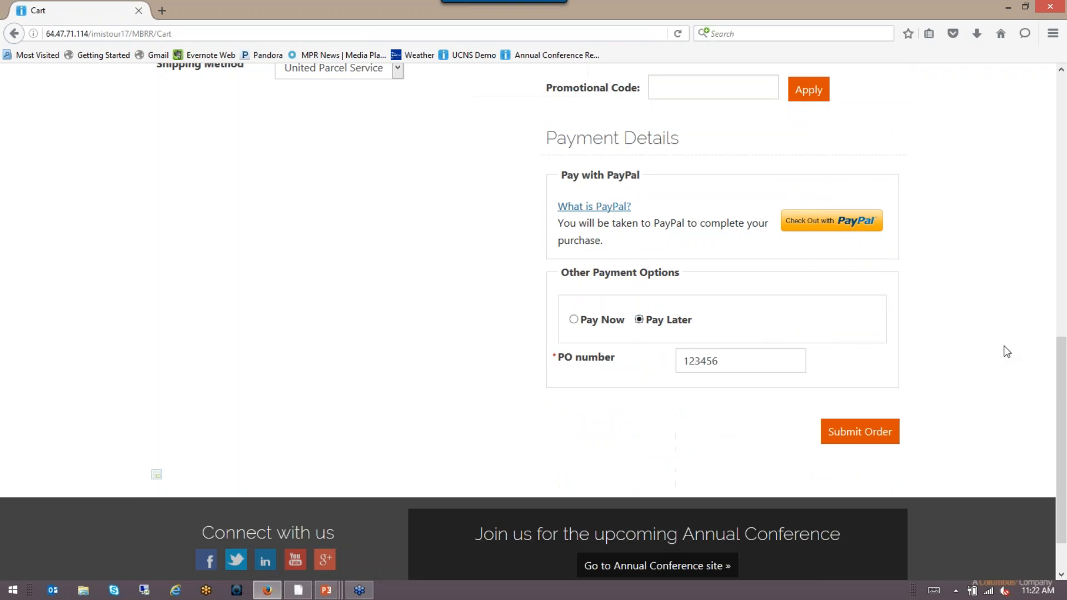
left_click(858, 431)
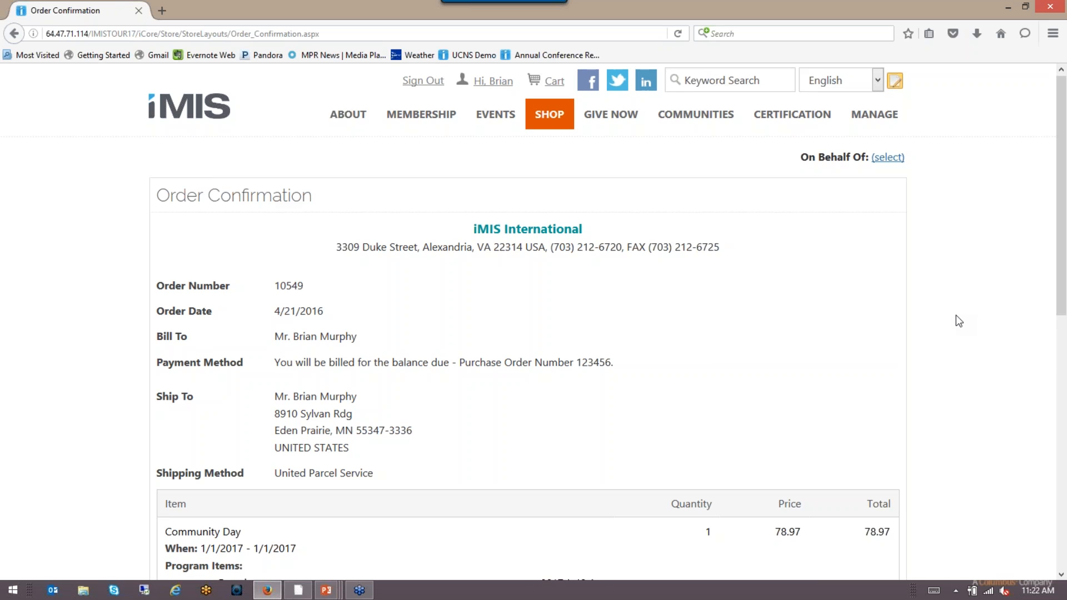
Step: Review the order confirmation (271.95 grand total), then restore Firefox and move it off-screen
scroll(956, 315, "down", 5)
scroll(955, 315, "up", 5)
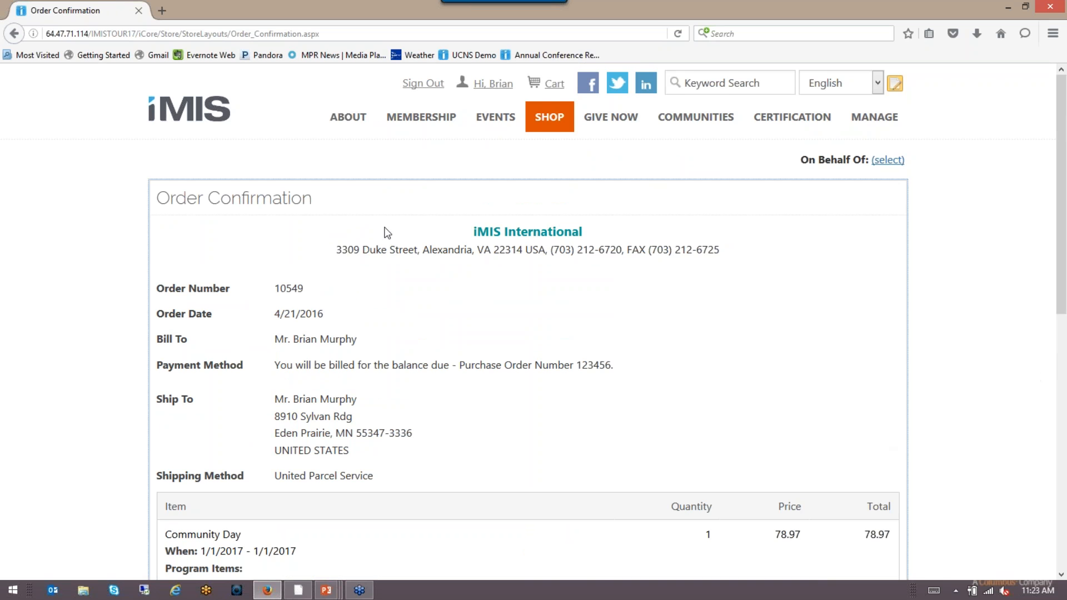
scroll(1004, 382, "down", 1)
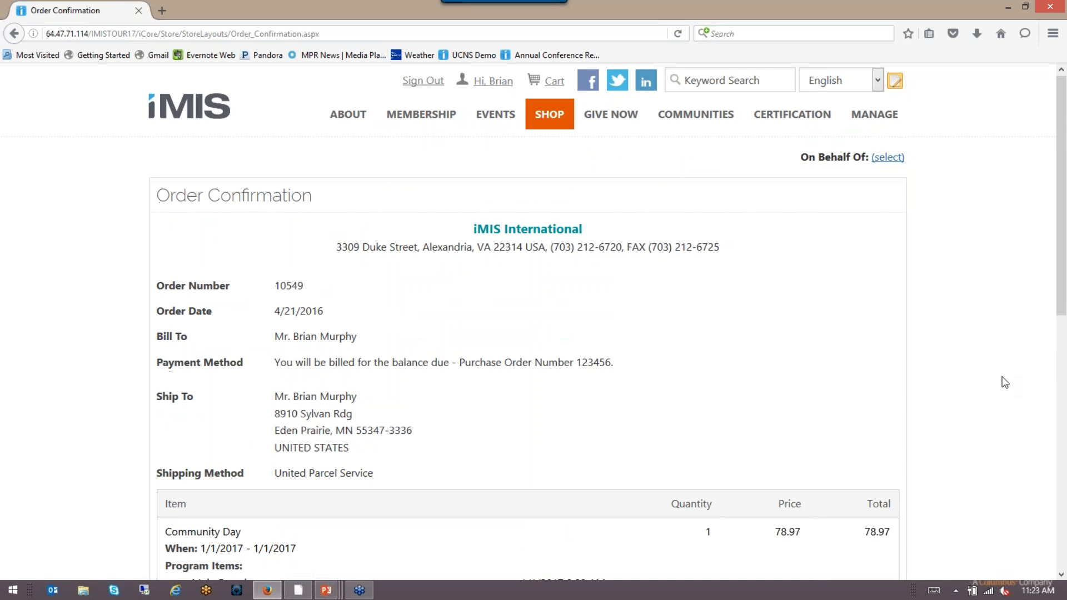
scroll(1004, 382, "down", 1)
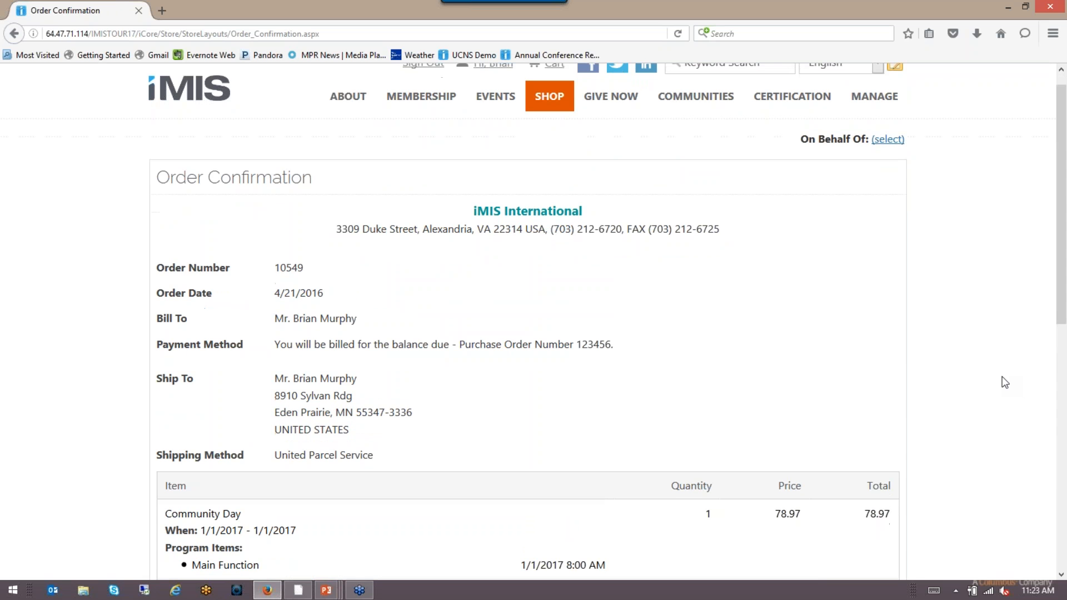
scroll(1004, 382, "down", 6)
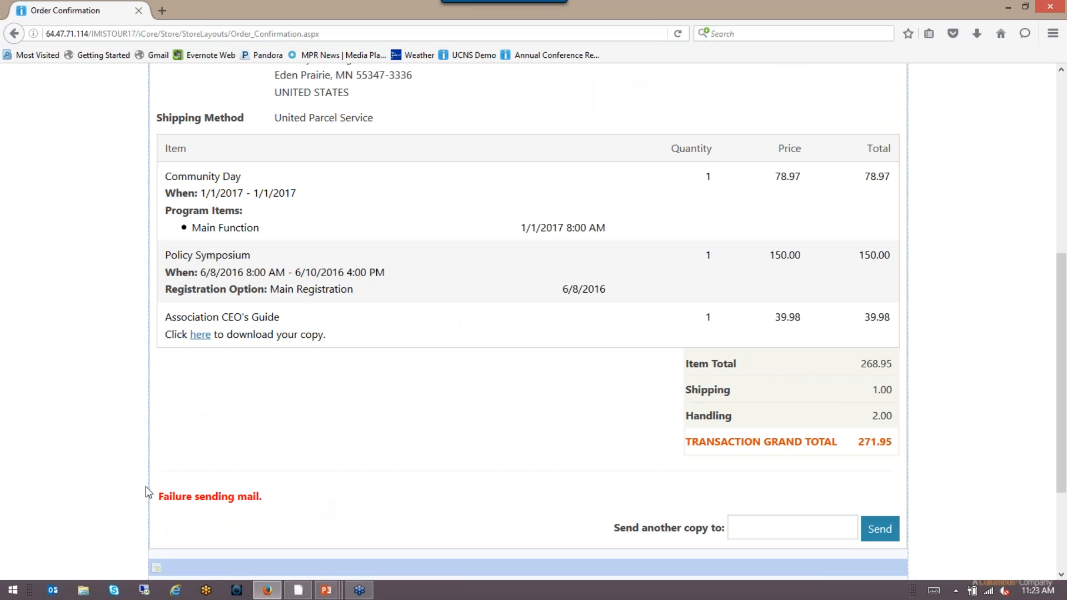
scroll(961, 444, "up", 7)
double_click(510, 15)
left_click_drag(526, 20, 1065, 24)
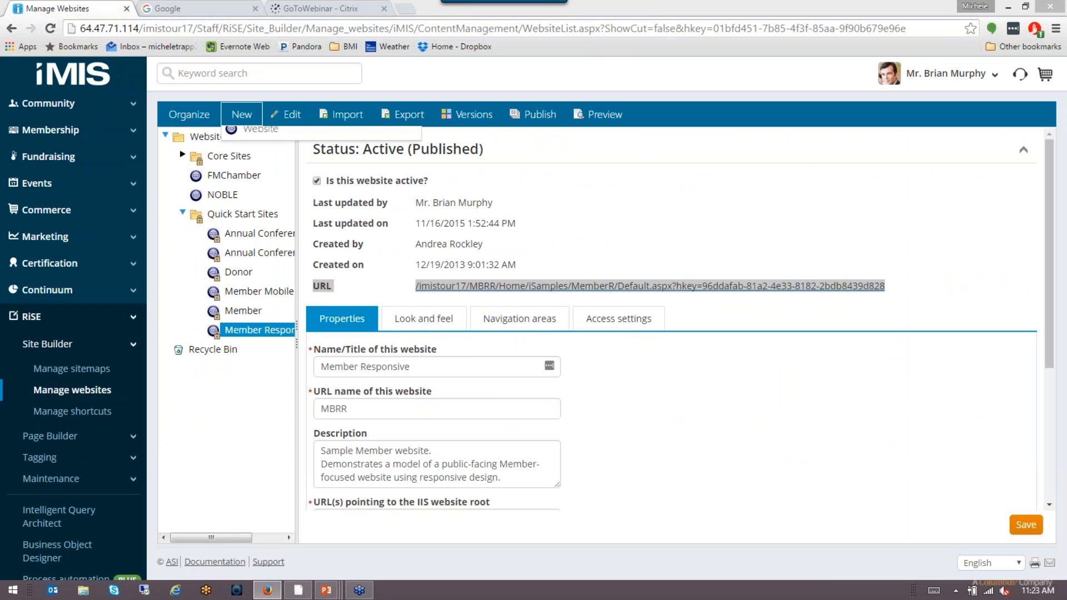
Step: Open the signed-in staff user's My account page from the user dropdown
left_click(189, 114)
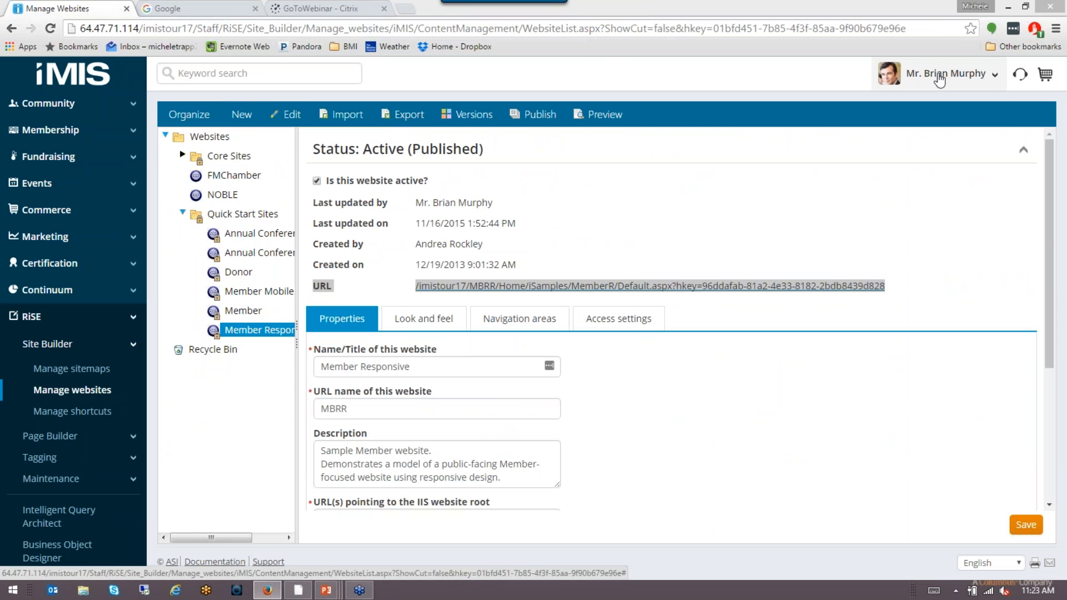
left_click(936, 83)
left_click(929, 106)
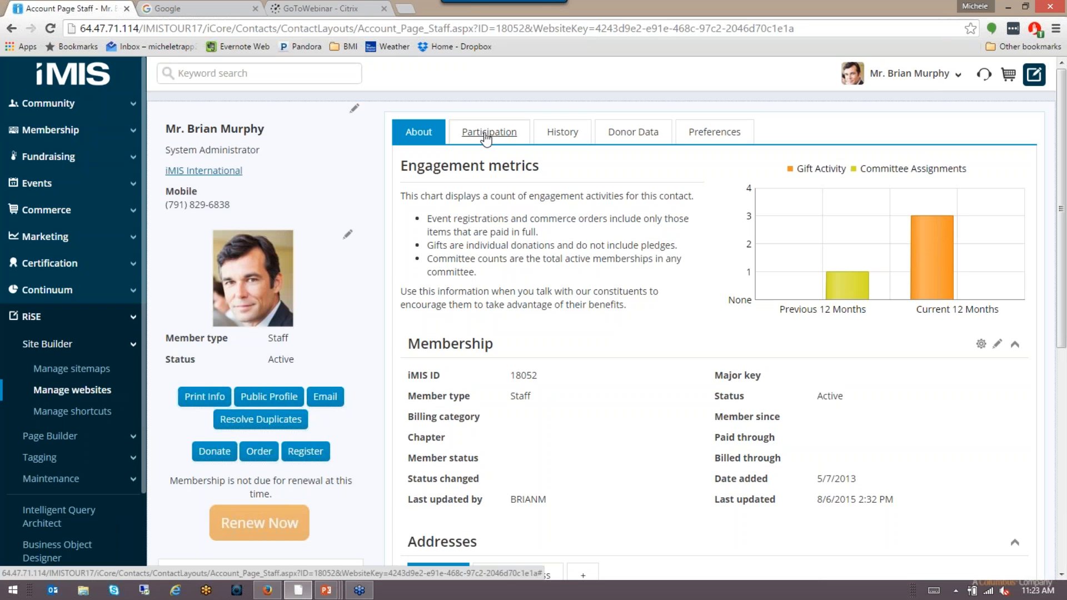
Step: View the Participation tab, then the History tab's recent transactions and Order Confirmation interactions
left_click(484, 134)
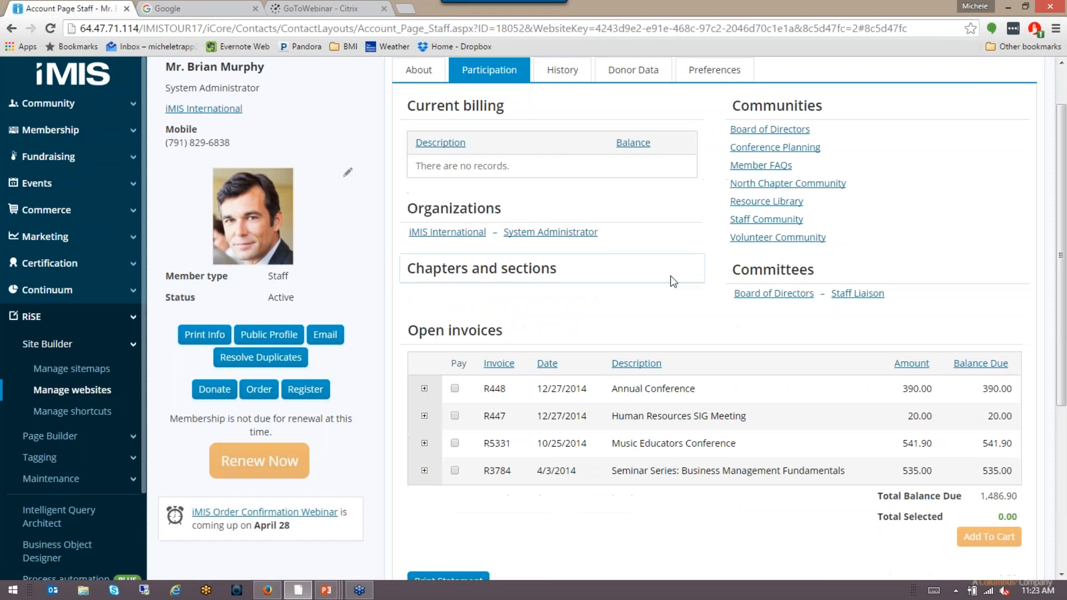
scroll(669, 275, "down", 2)
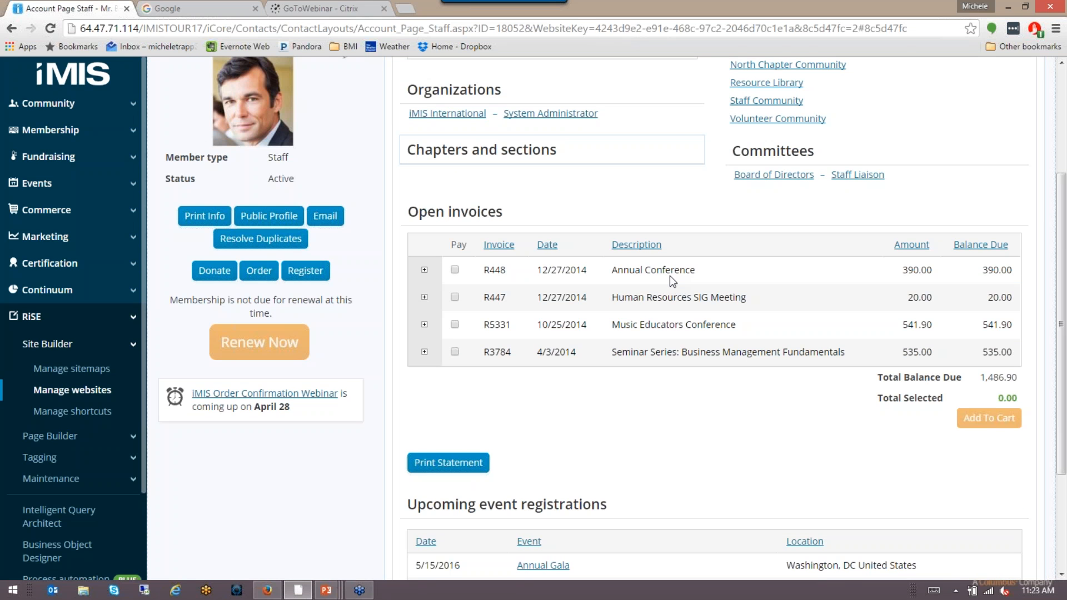
scroll(670, 277, "down", 2)
scroll(672, 278, "up", 4)
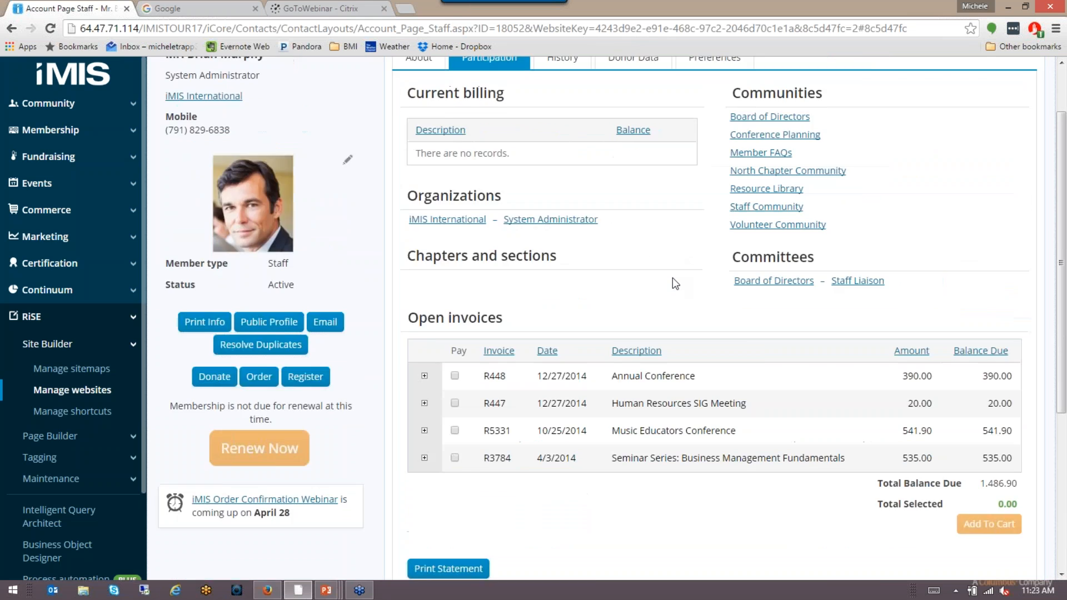
scroll(673, 278, "up", 2)
left_click(562, 131)
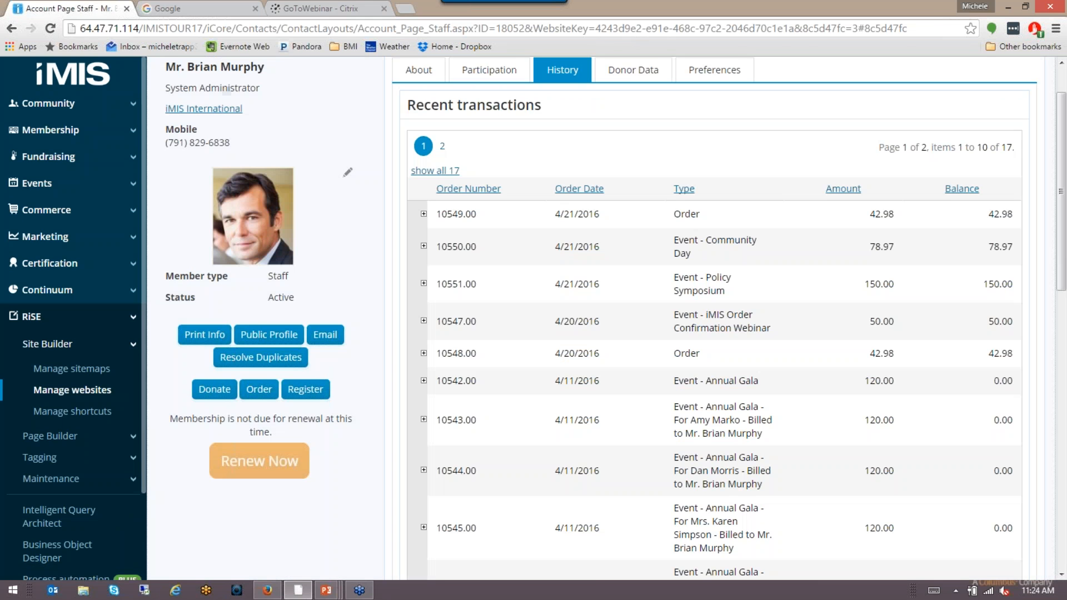
scroll(680, 225, "down", 4)
scroll(680, 225, "down", 6)
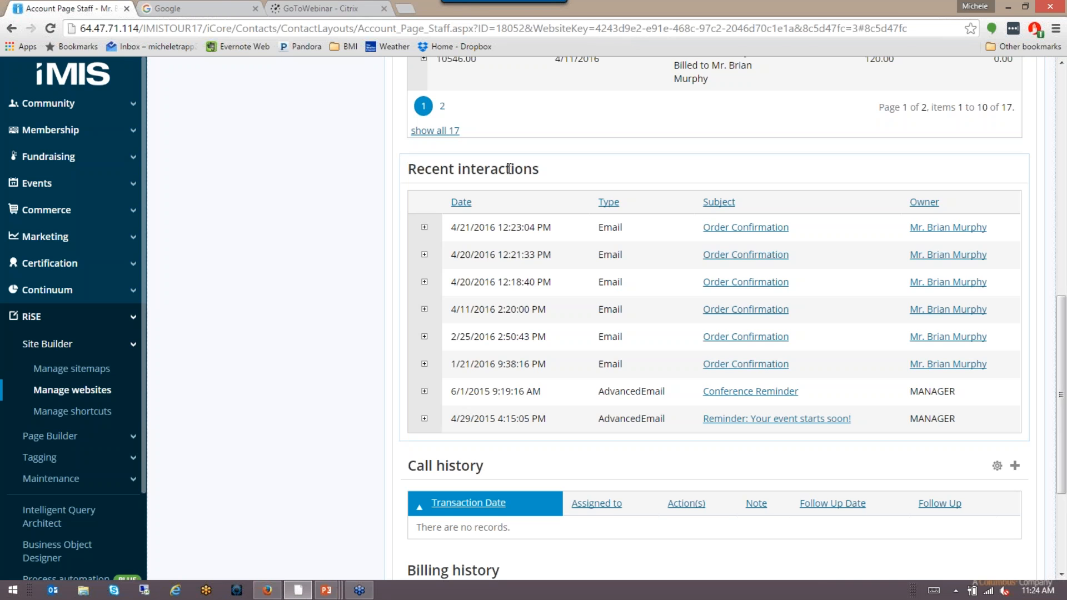
Step: Preview the 4/21/2016 Order Confirmation email from the Recent interactions list
left_click(736, 228)
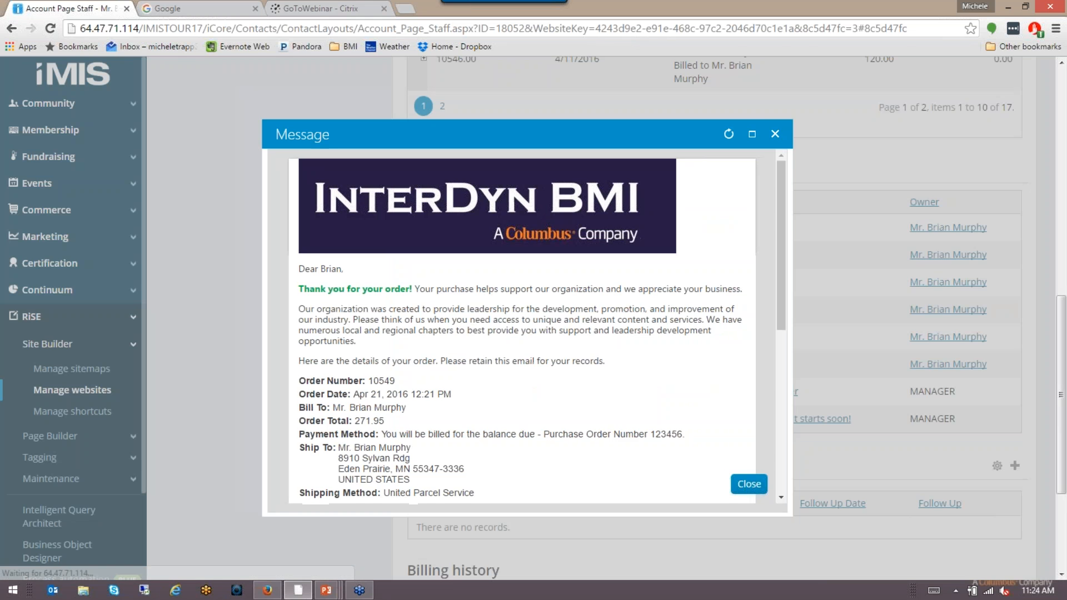
Step: Maximize the Order Confirmation preview and highlight its greeting and 'Thank you for your order!' line
left_click(752, 134)
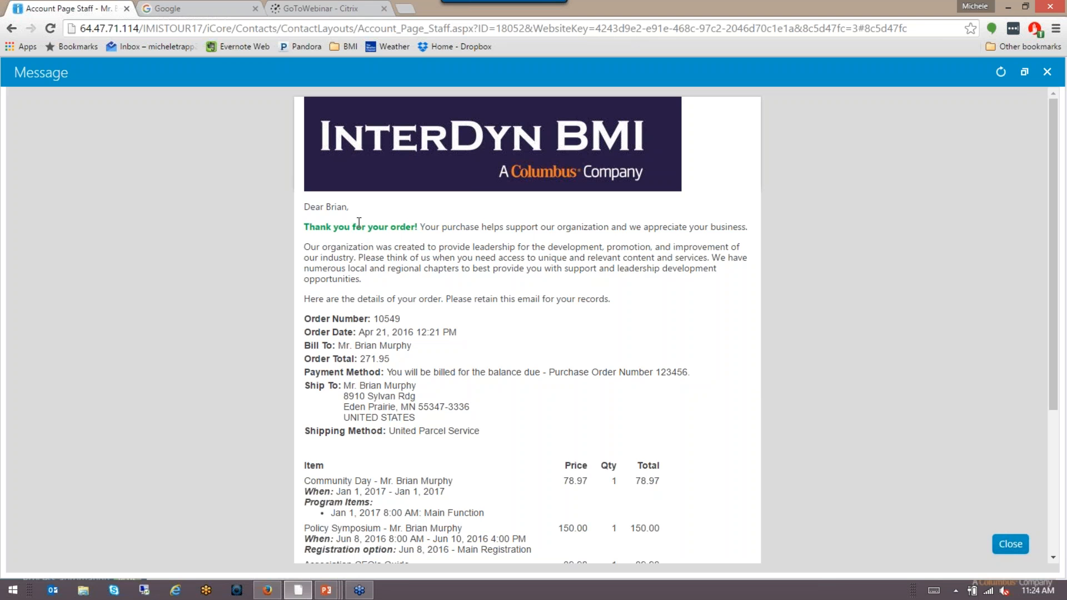
left_click_drag(348, 207, 327, 207)
left_click(513, 216)
left_click_drag(420, 228, 306, 229)
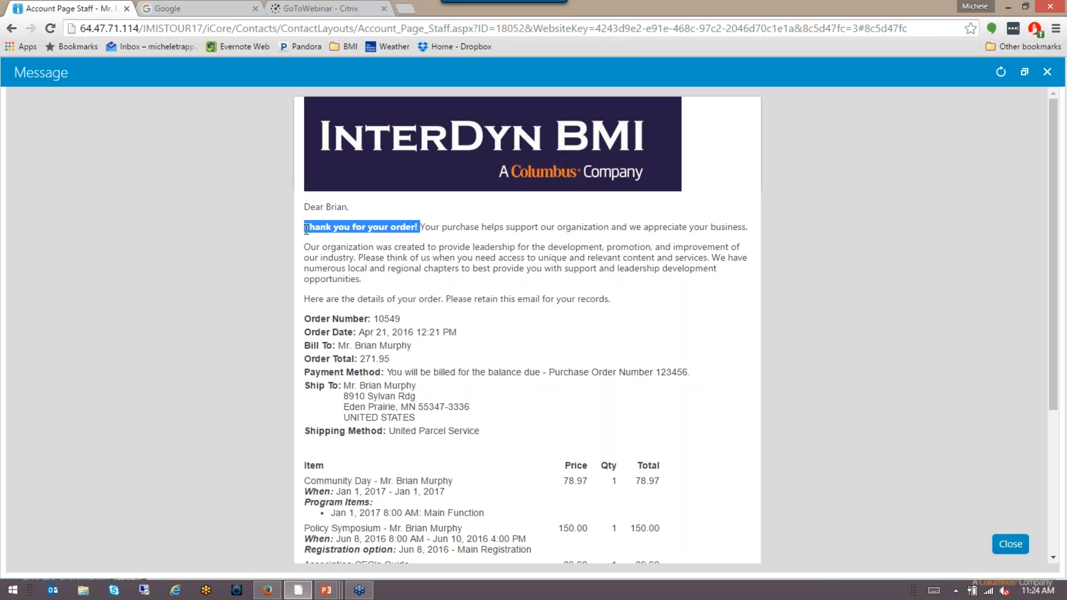
left_click(662, 347)
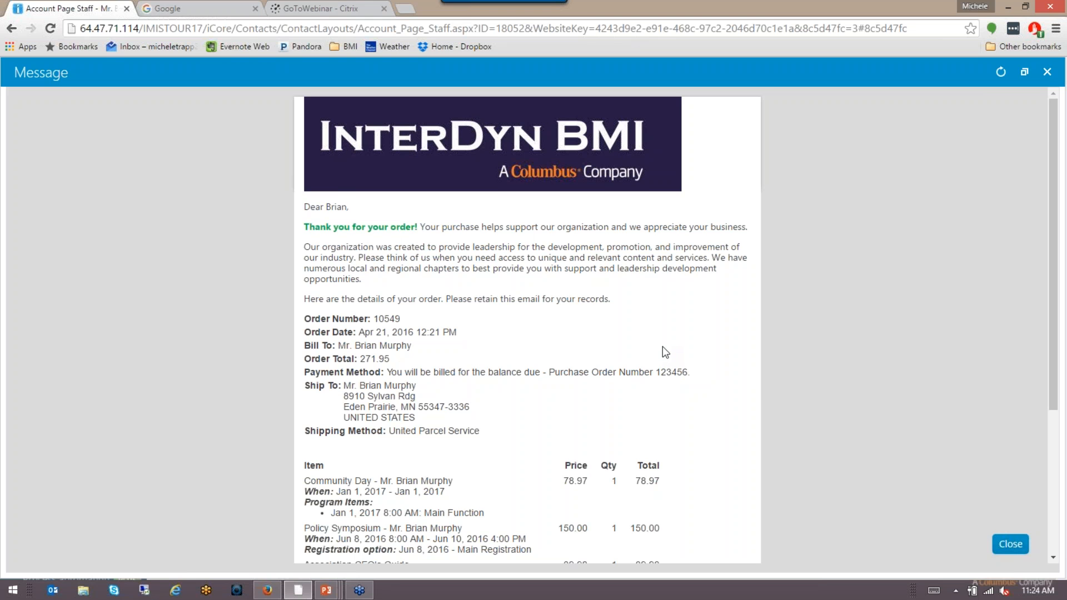
Step: Scroll through and highlight the order details block, then close the email preview
scroll(662, 345, "down", 1)
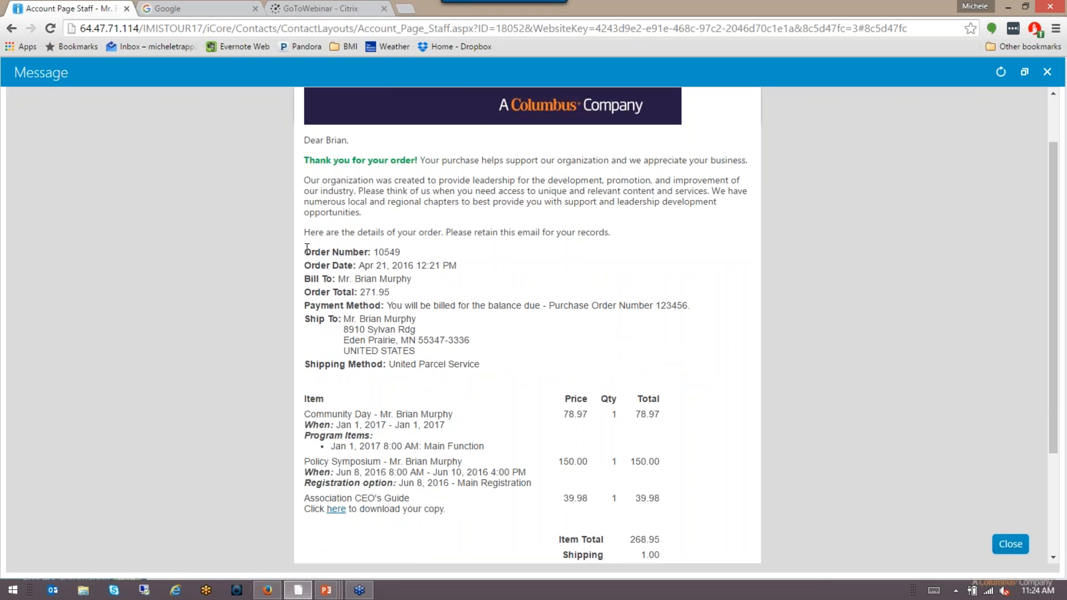
left_click_drag(307, 251, 295, 119)
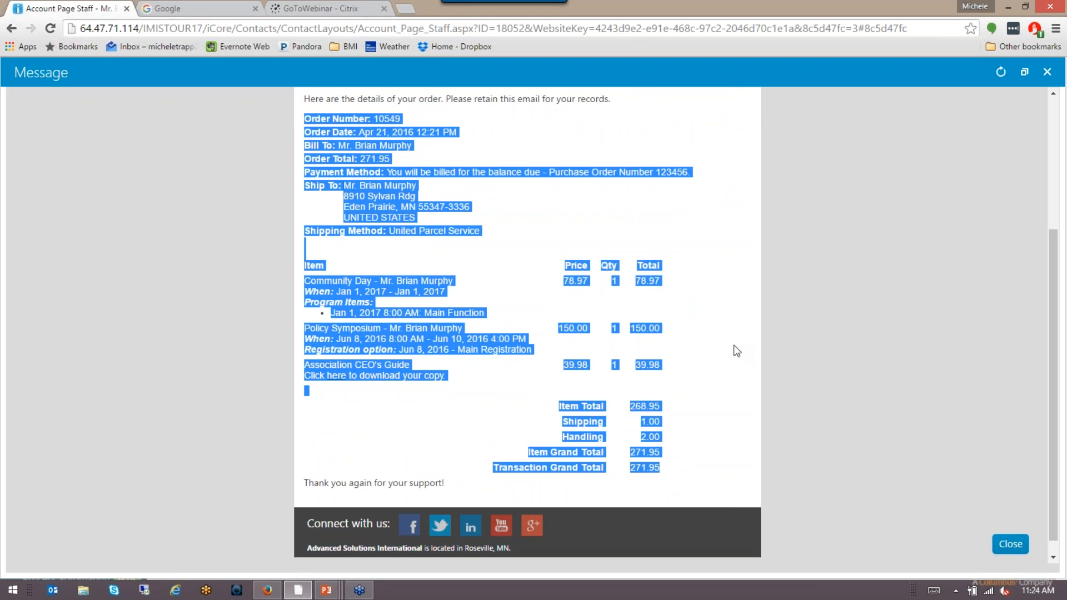
left_click(552, 255)
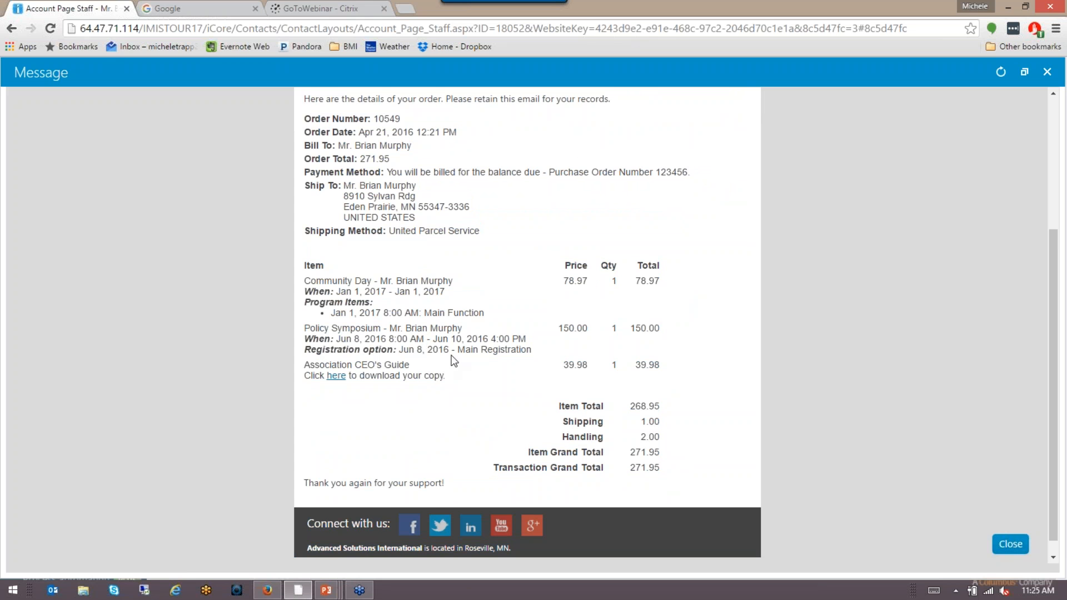
scroll(569, 391, "down", 1)
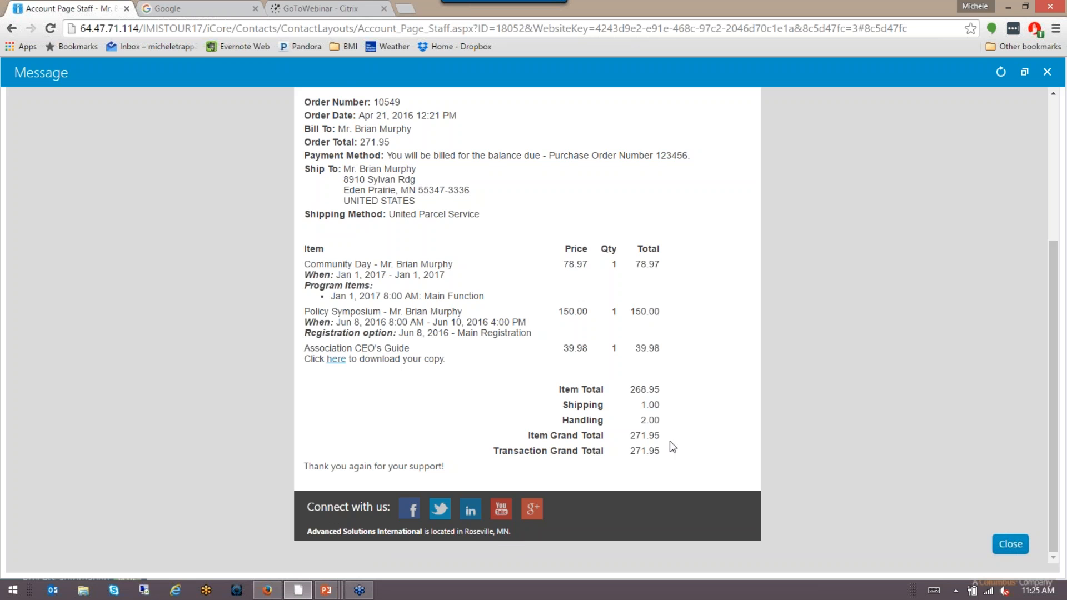
scroll(674, 447, "up", 4)
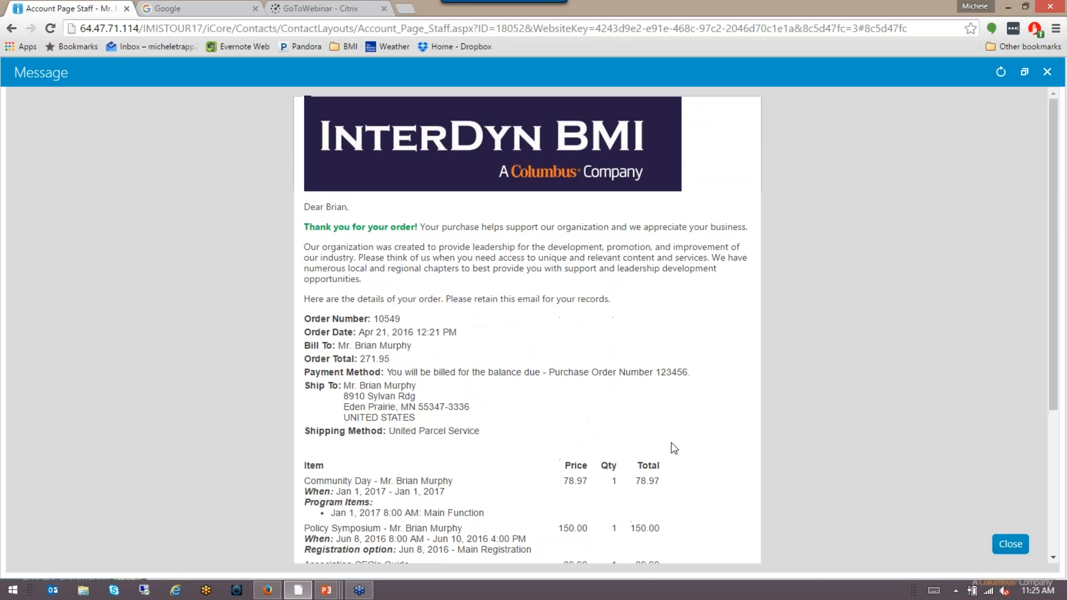
left_click(1010, 544)
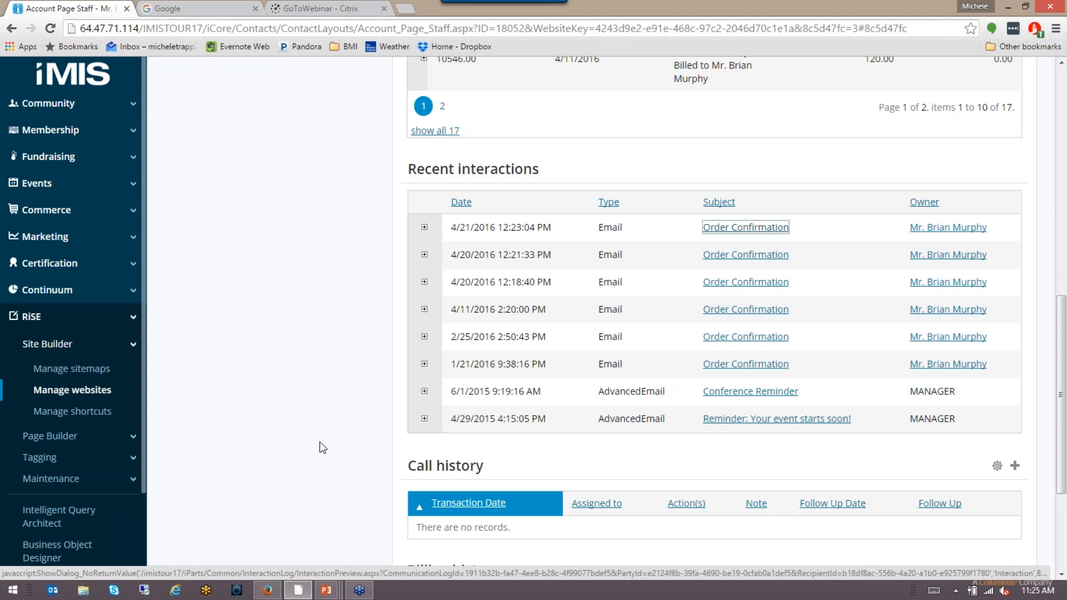
Step: Advance the slide show past the communication template slide to 'Adding Images to iMIS', then return to iMIS
mouse_move(331, 594)
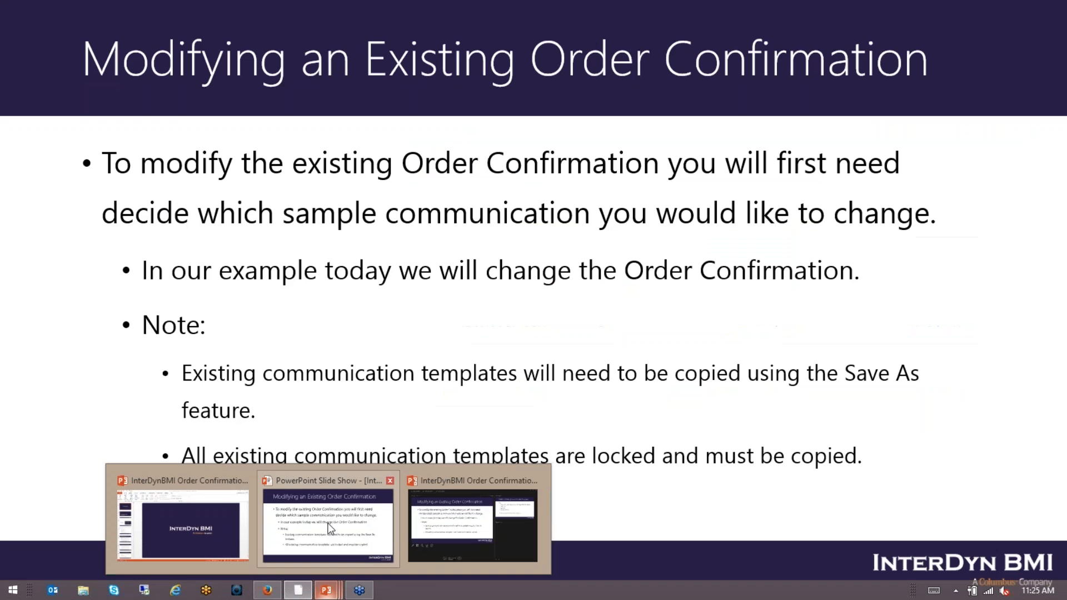
left_click(329, 542)
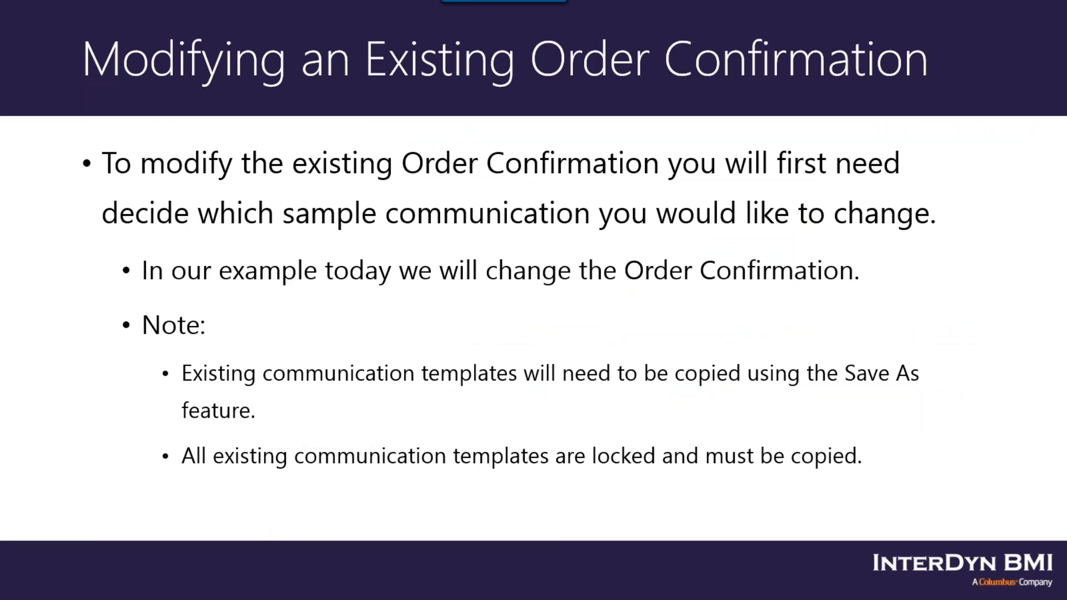
left_click(532, 494)
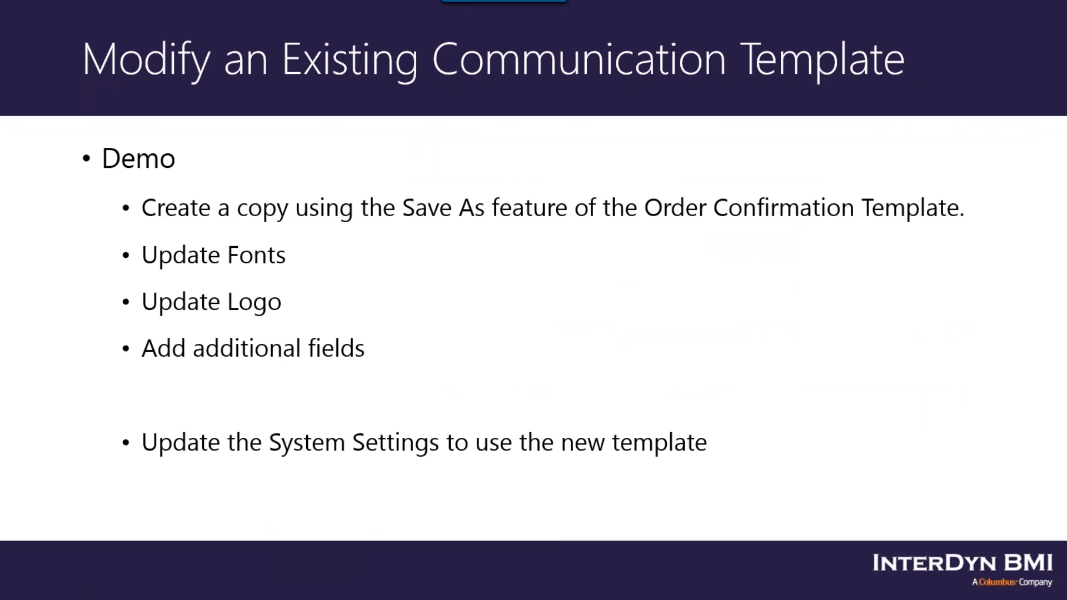
key("Right")
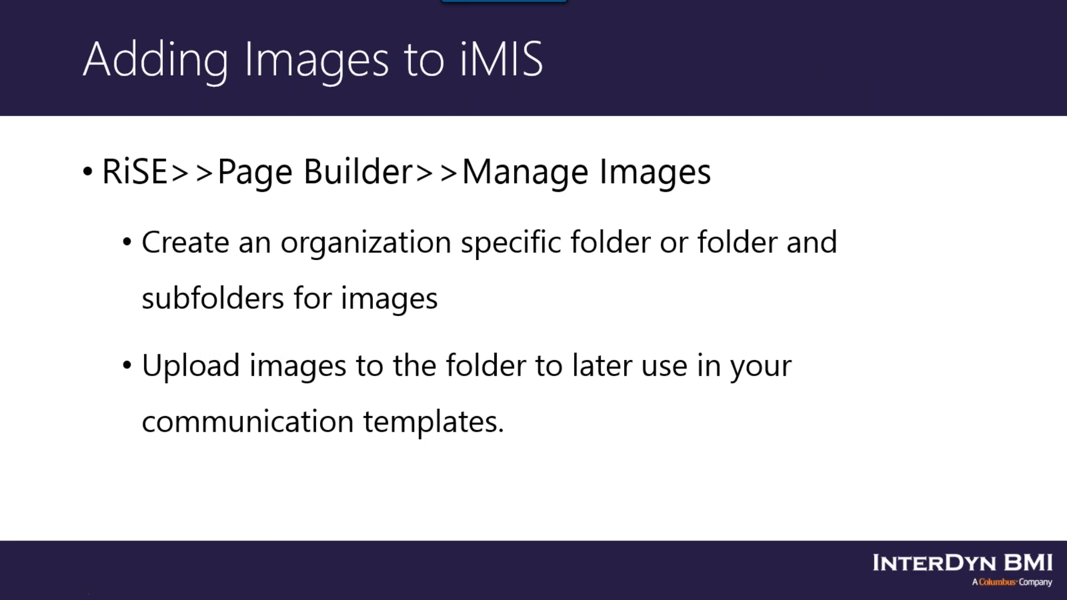
key("alt+Tab")
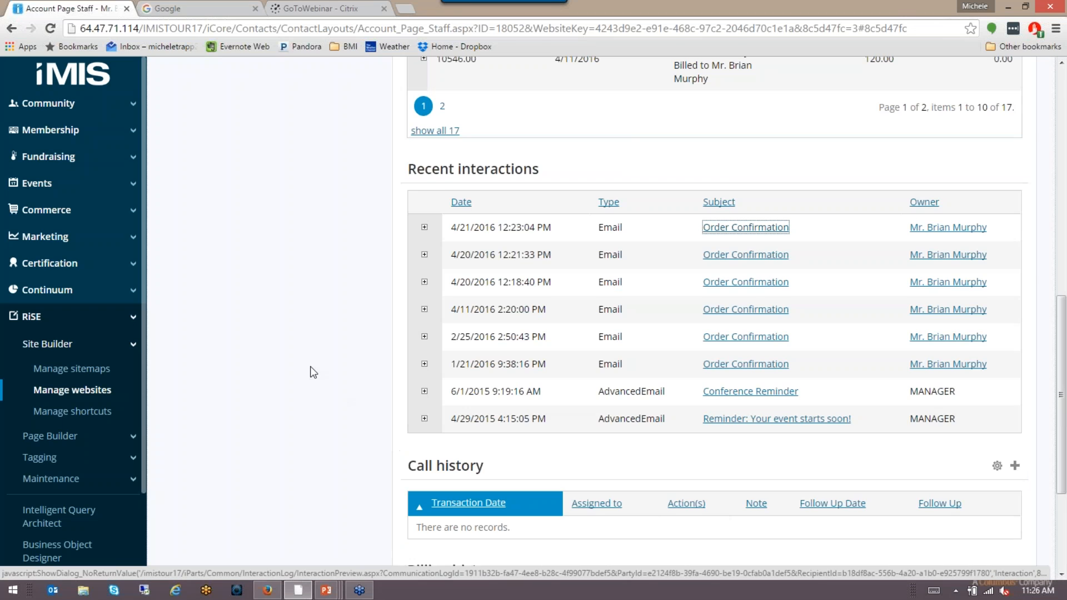
Step: Expand RiSE > Page Builder in the sidebar and open Manage images
scroll(311, 368, "up", 1)
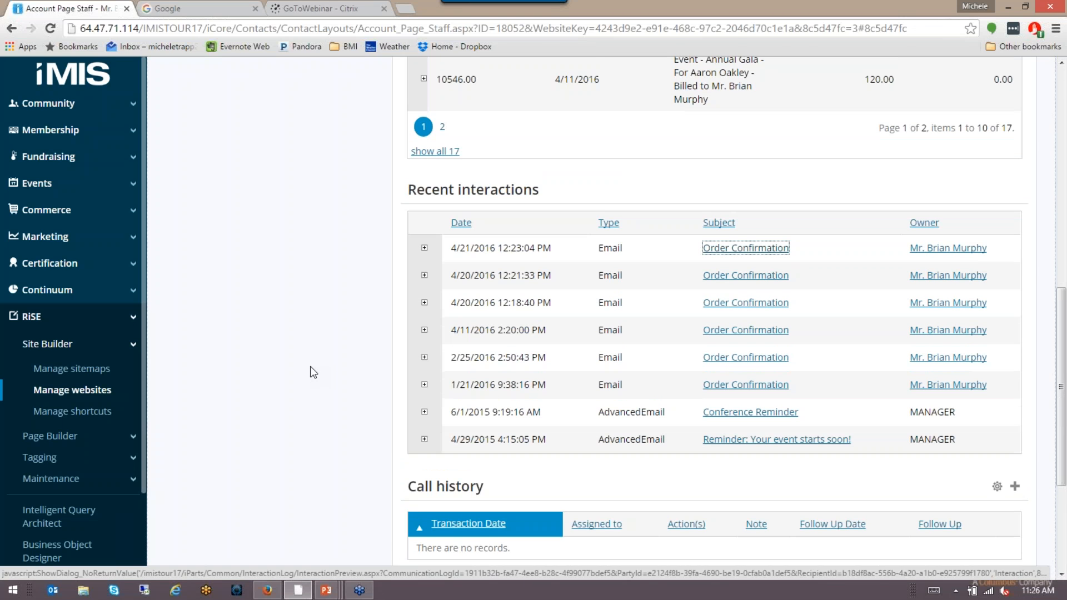
scroll(310, 366, "up", 2)
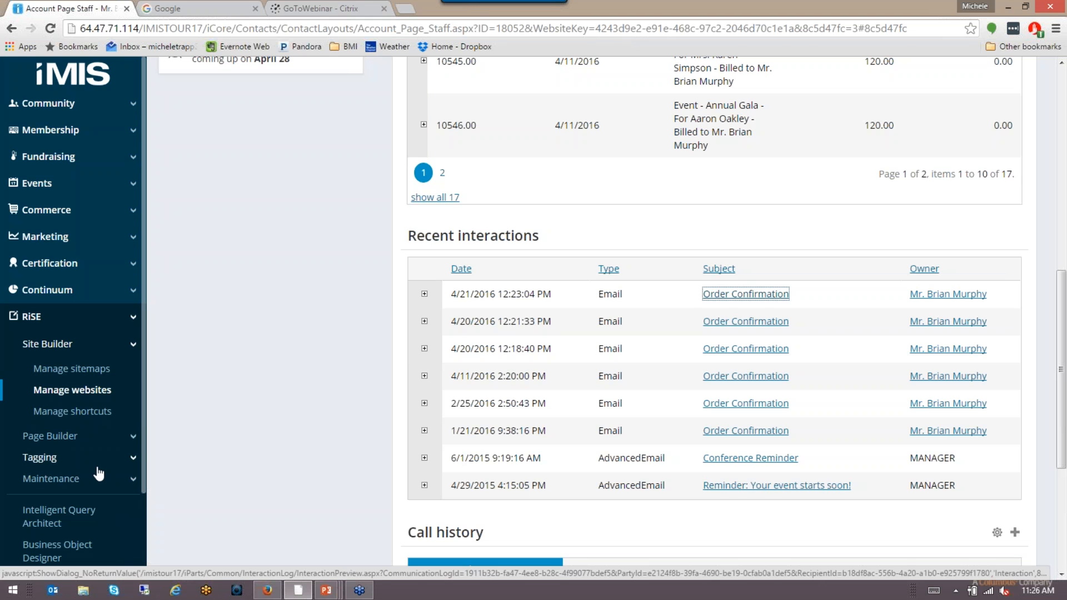
left_click(84, 435)
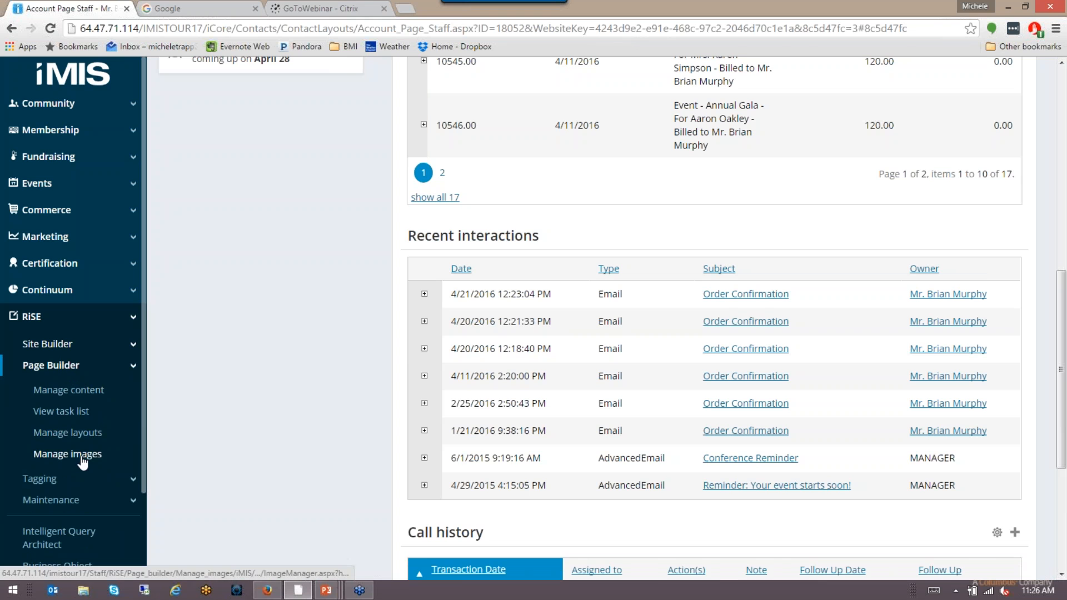
left_click(81, 458)
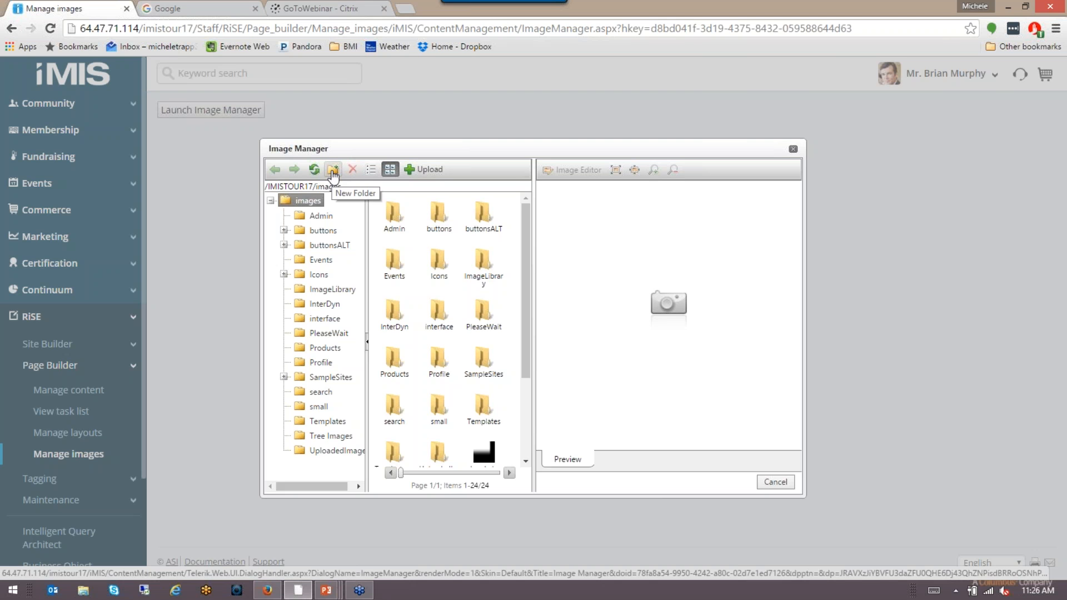
Step: Open the InterDyn images folder and start a new image upload
left_click(398, 324)
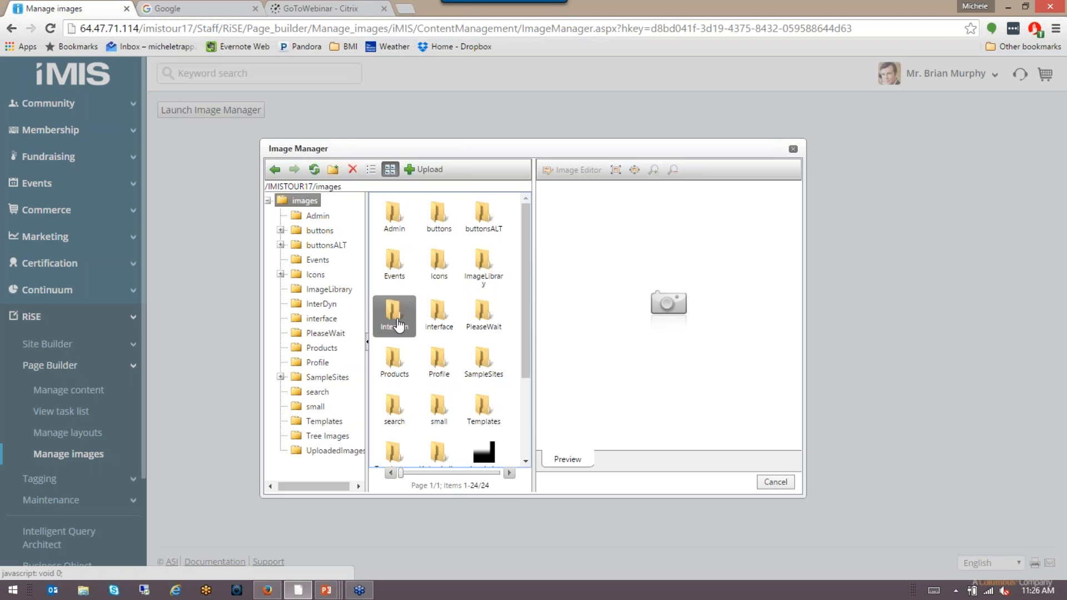
double_click(398, 324)
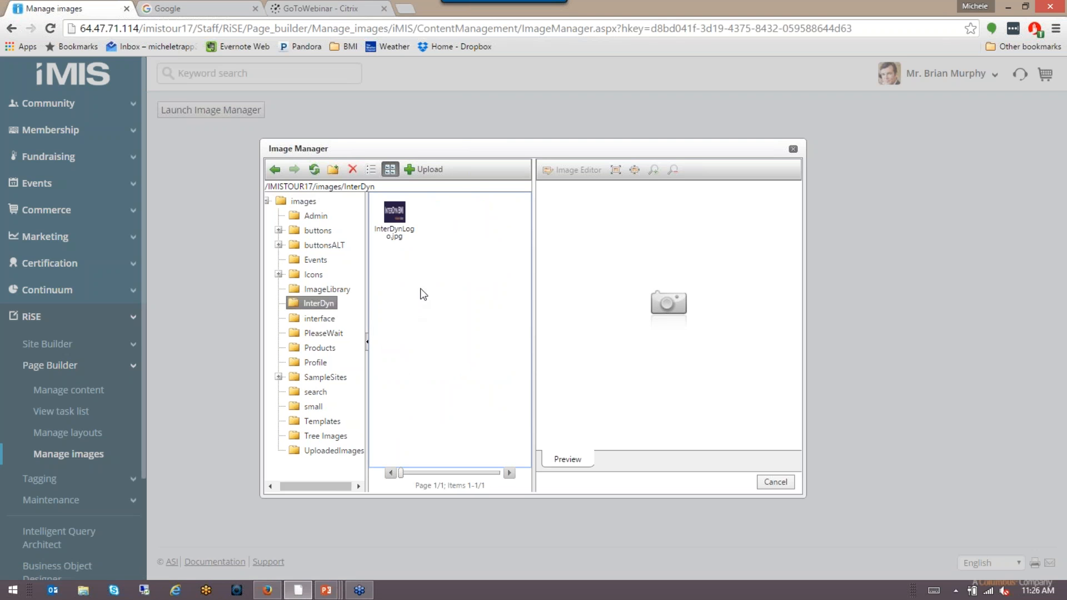
left_click(424, 169)
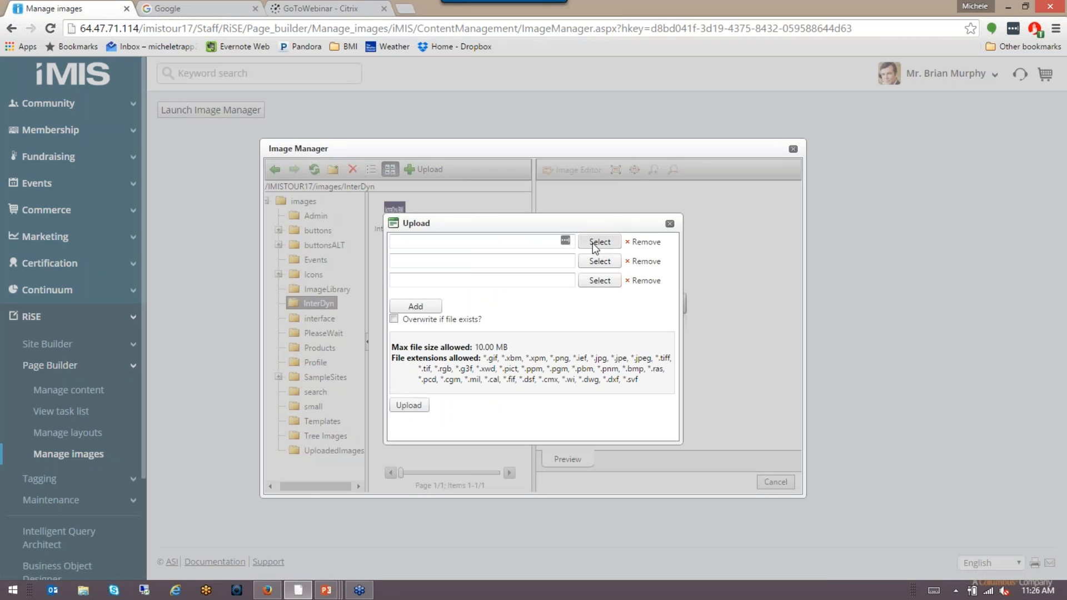
left_click(593, 243)
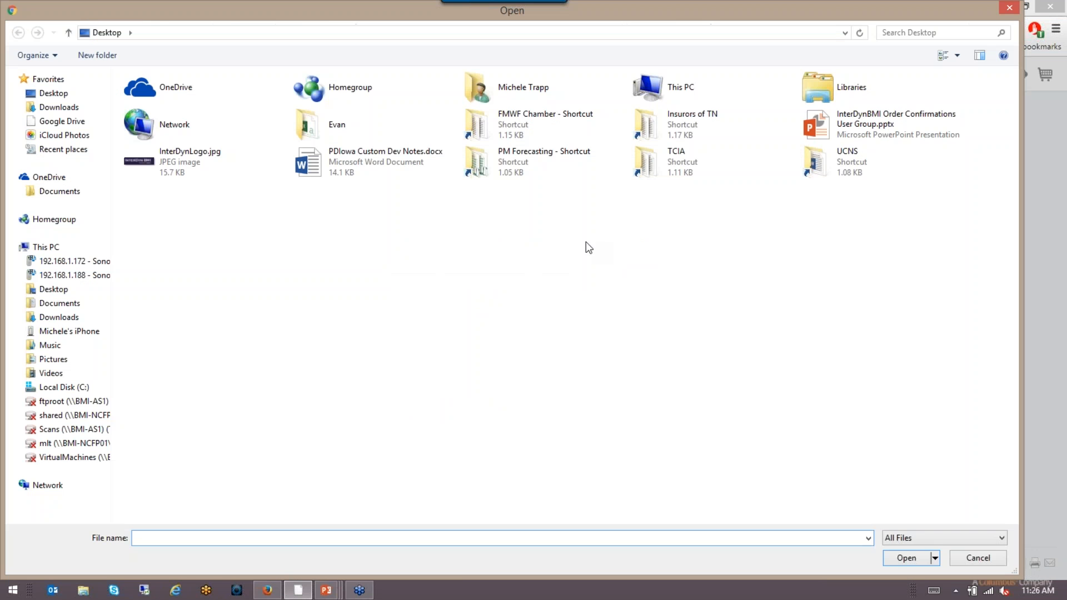
Step: Upload InterDynLogo.jpg with 'Overwrite if file exists' checked, then close Image Manager
double_click(211, 164)
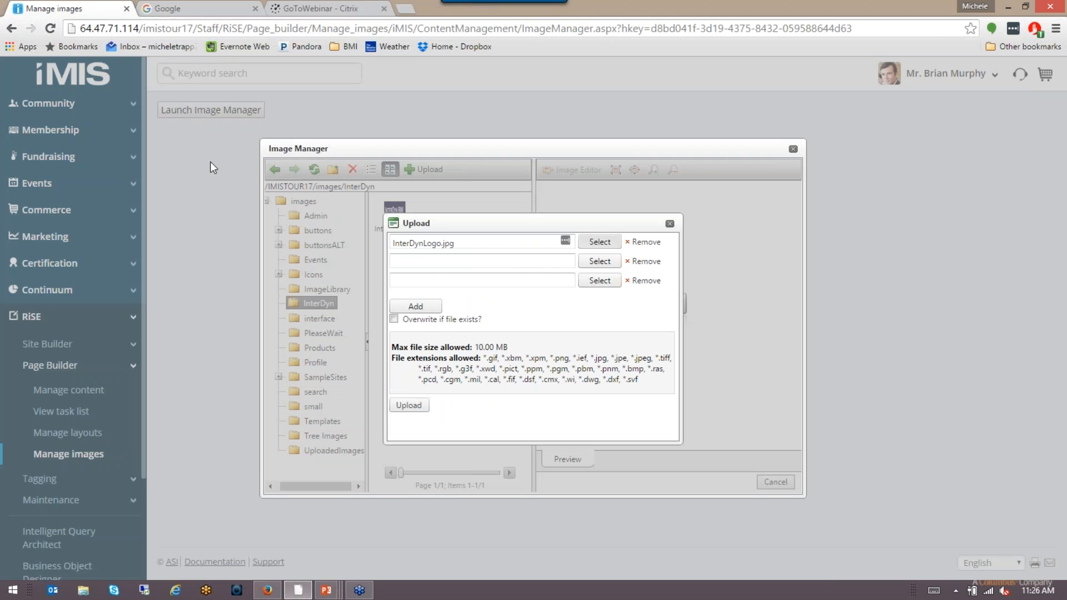
left_click(424, 248)
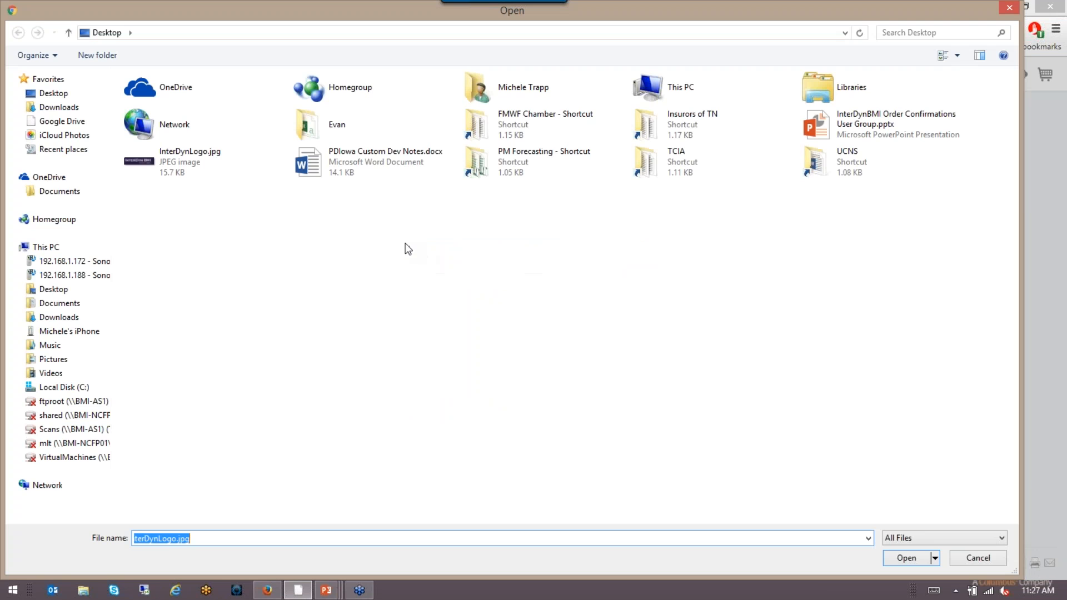
double_click(172, 164)
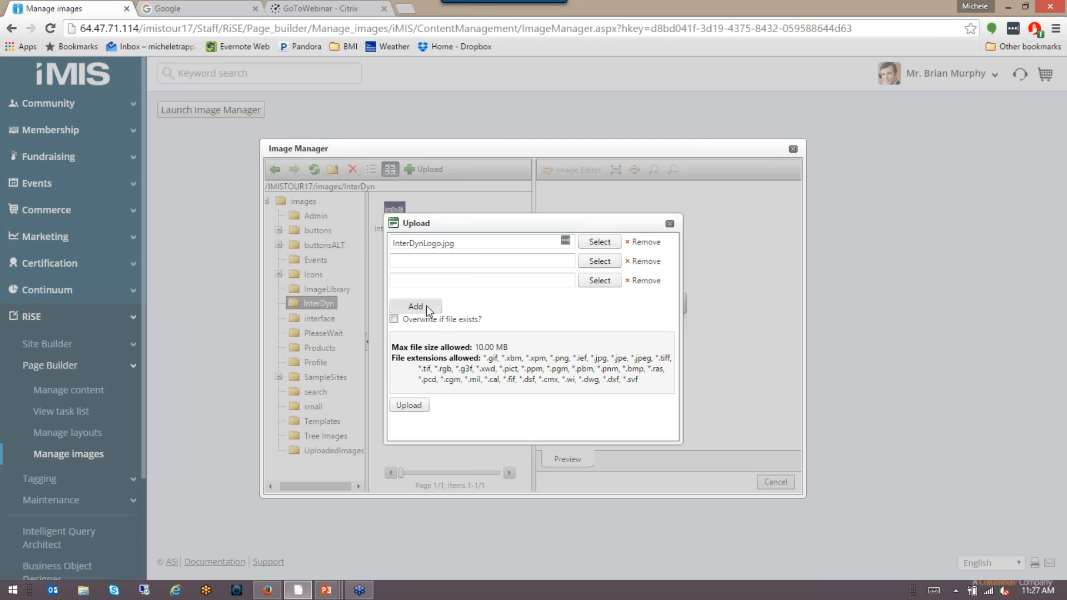
left_click(396, 320)
left_click(409, 406)
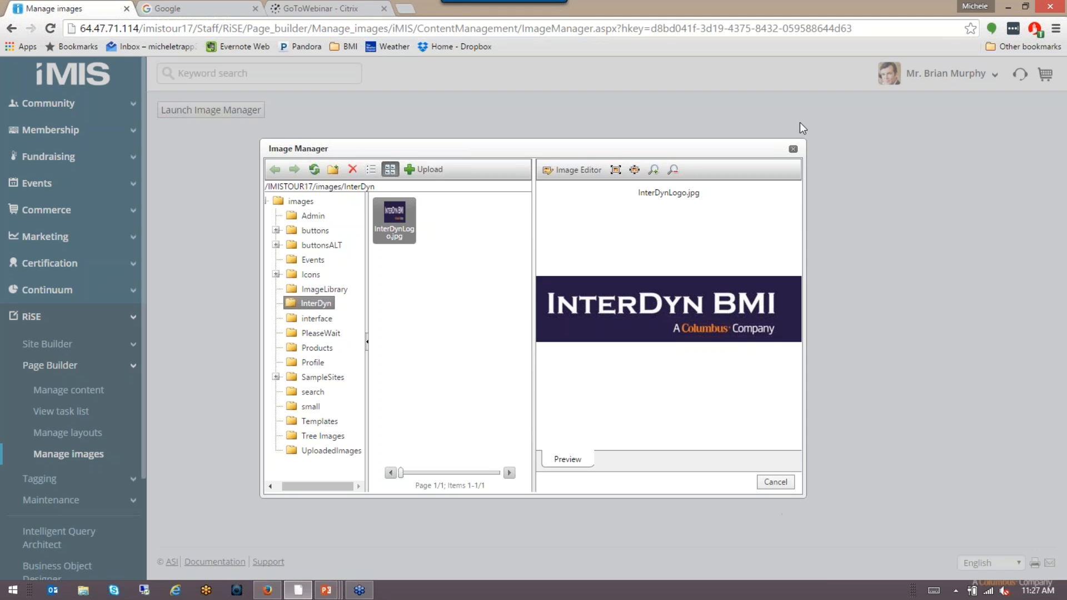
left_click(793, 150)
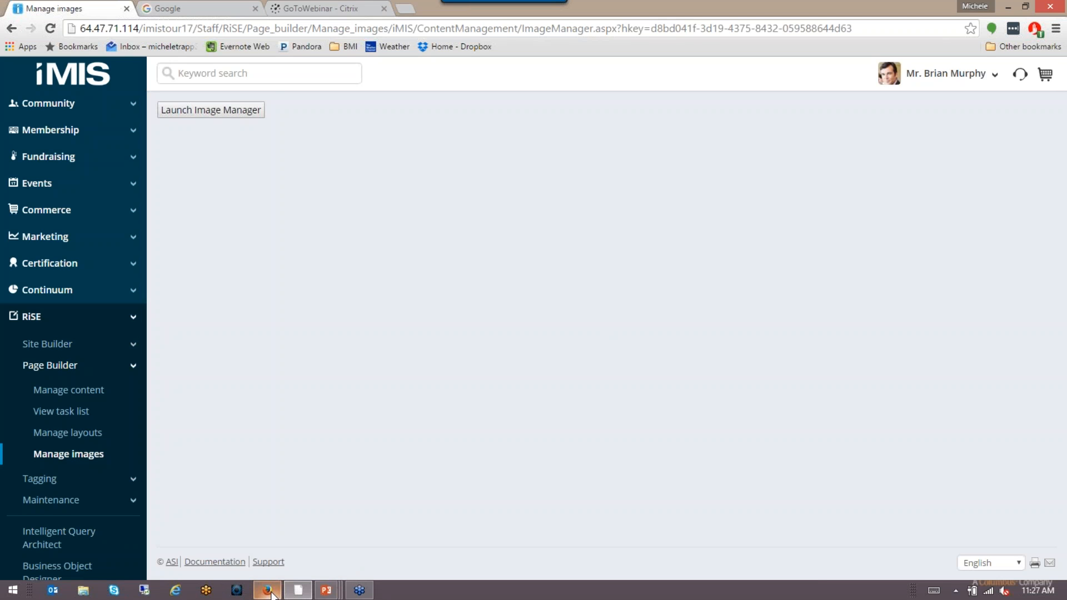
Step: Advance the slide show to 'Additional Communication Templates', then switch back to iMIS
mouse_move(327, 594)
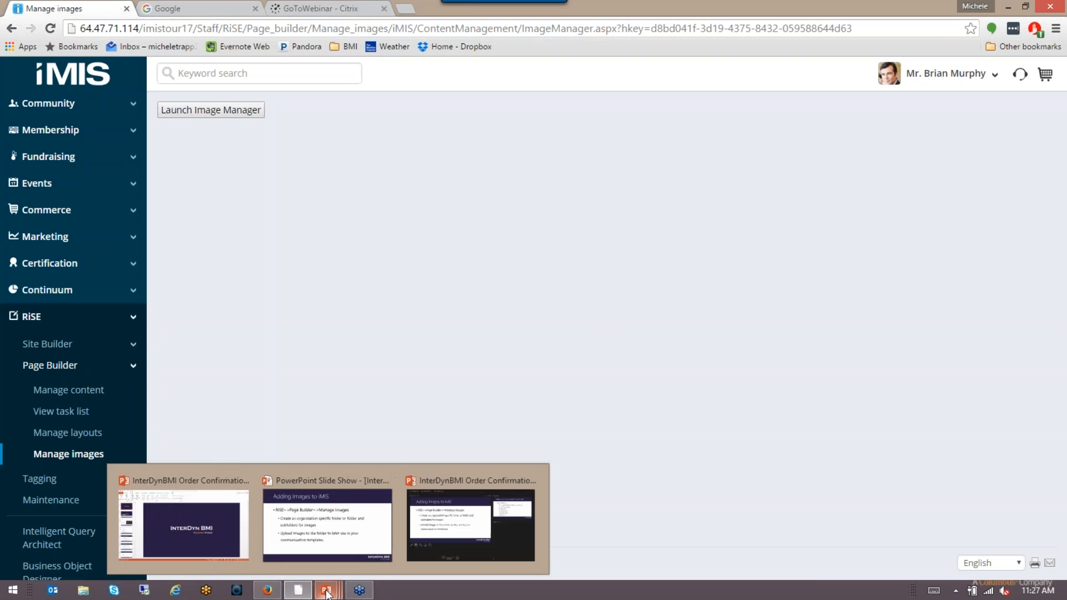
left_click(329, 532)
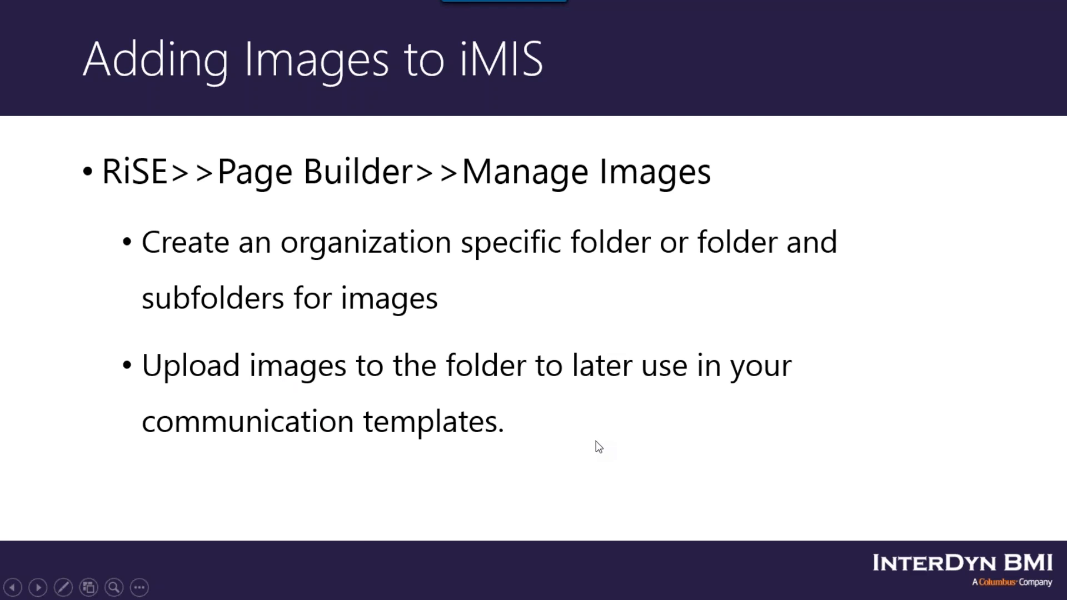
key("Right")
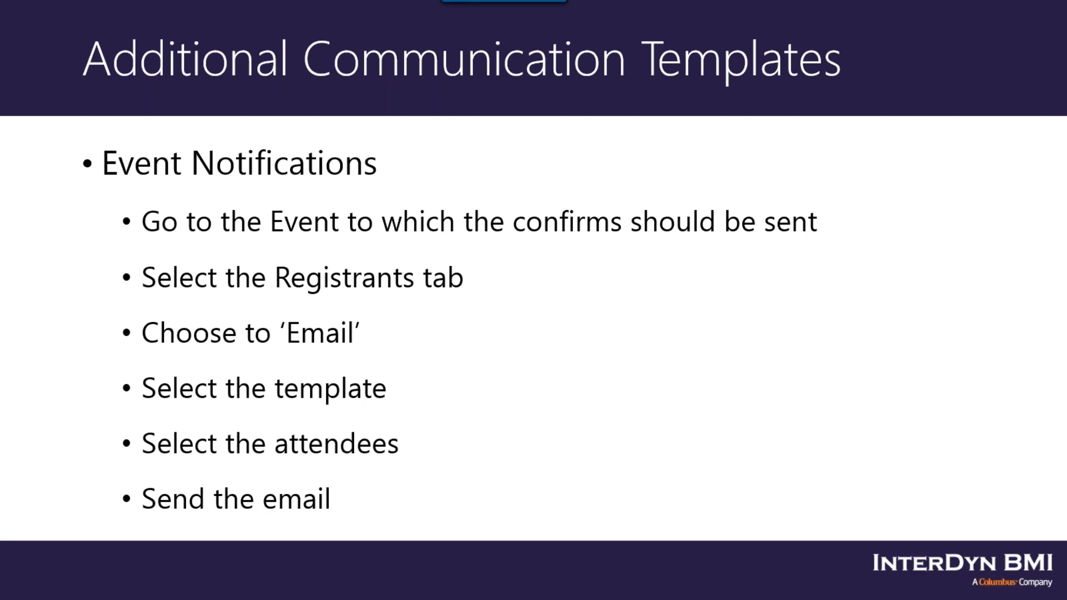
key("alt+Tab")
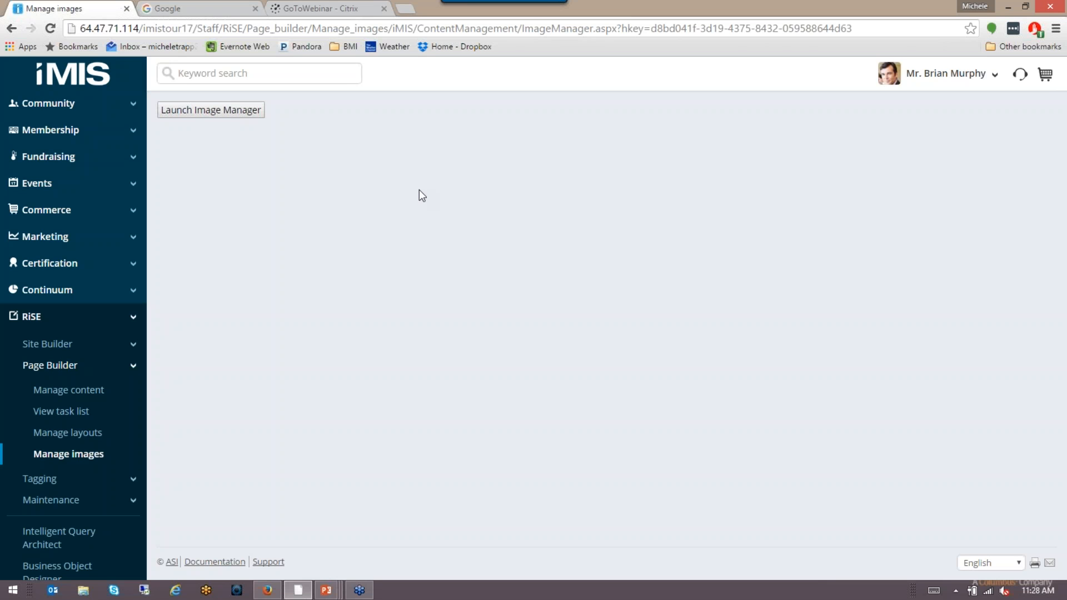
Step: Open Marketing > Communication templates and browse into the Templates > Samples folder
left_click(79, 185)
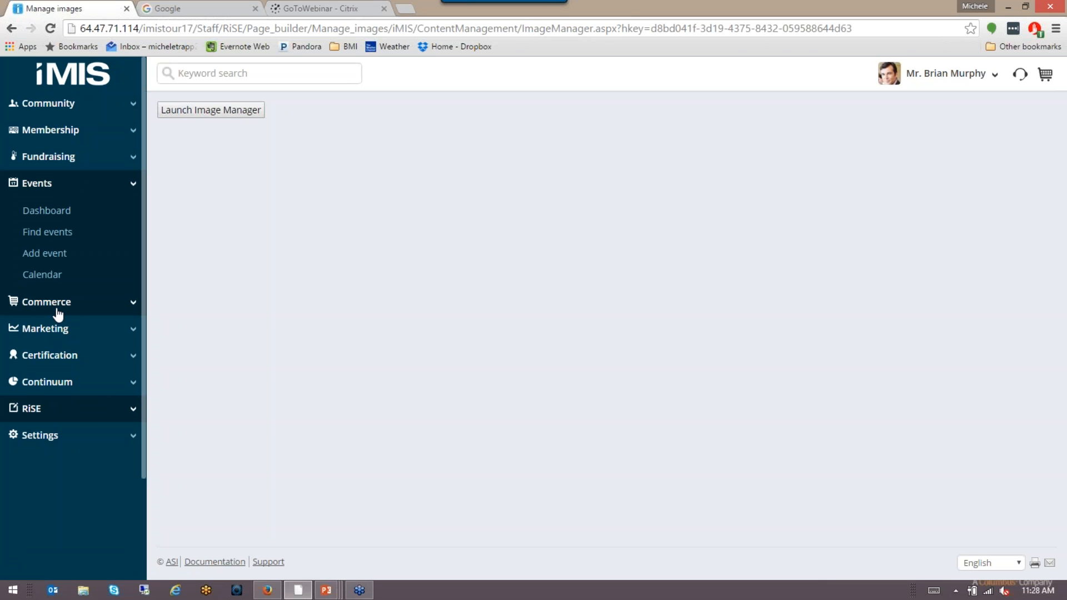
left_click(58, 333)
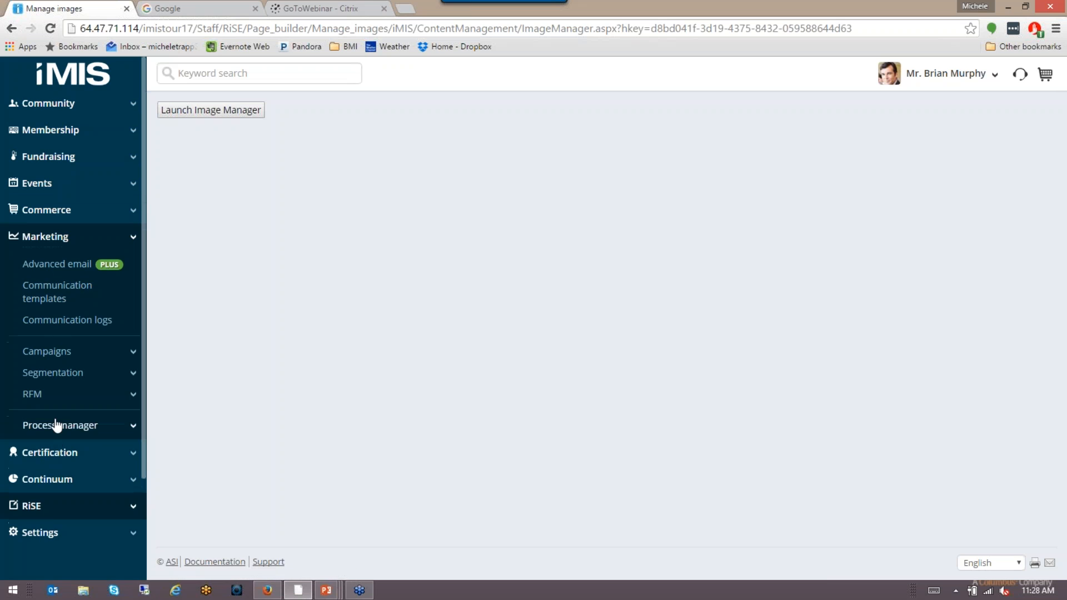
left_click(53, 294)
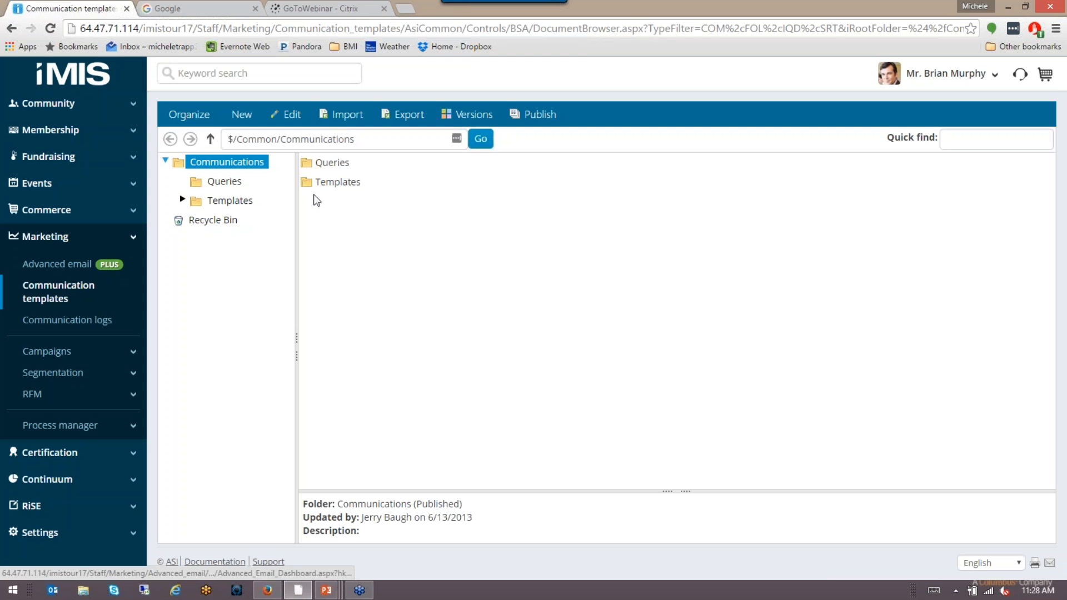
left_click(329, 182)
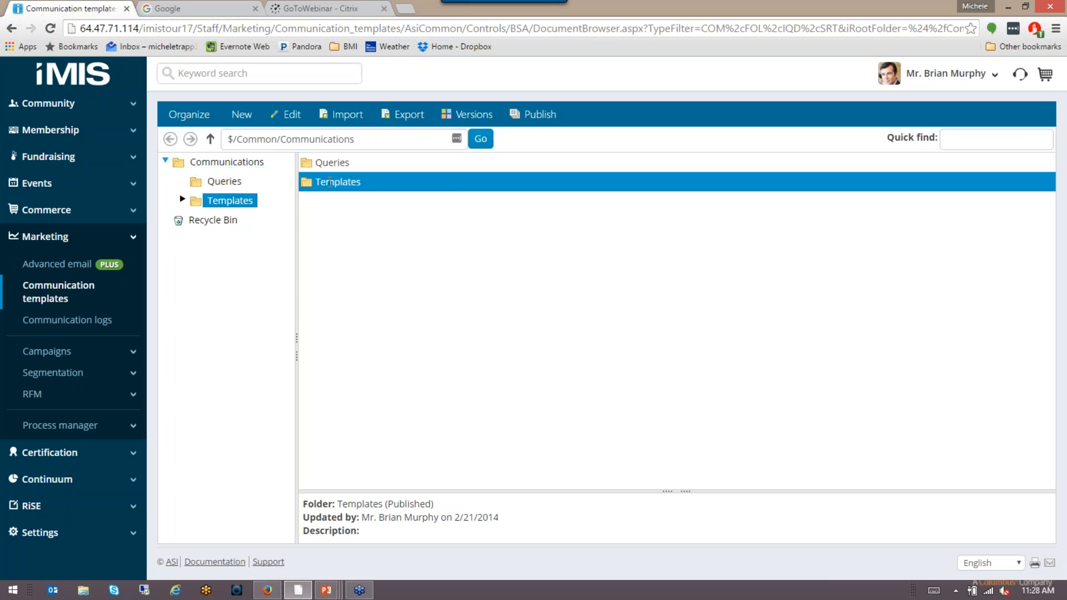
double_click(330, 182)
left_click(333, 162)
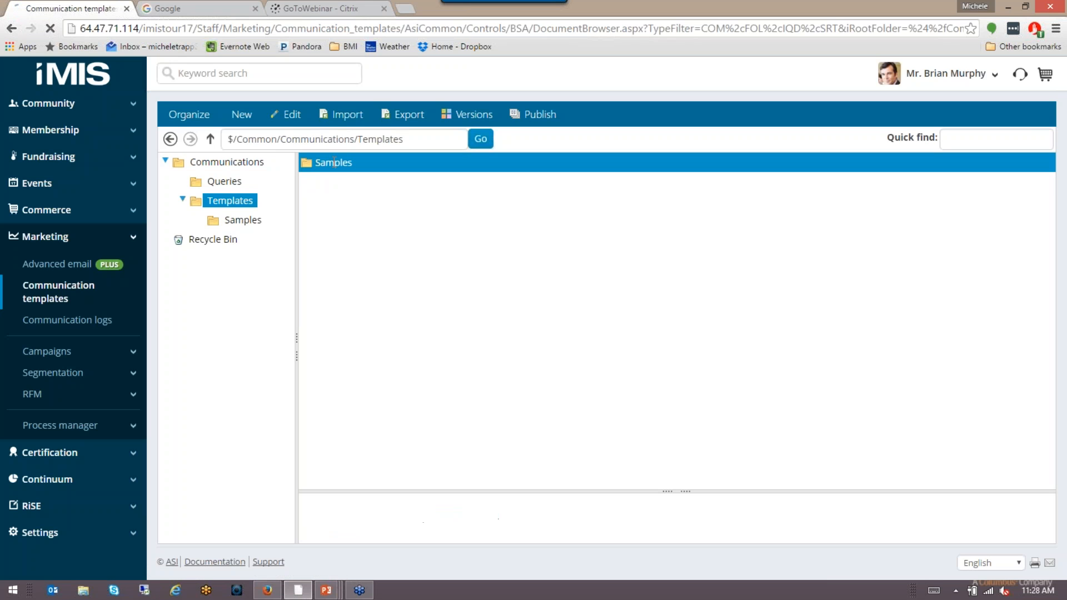
double_click(333, 163)
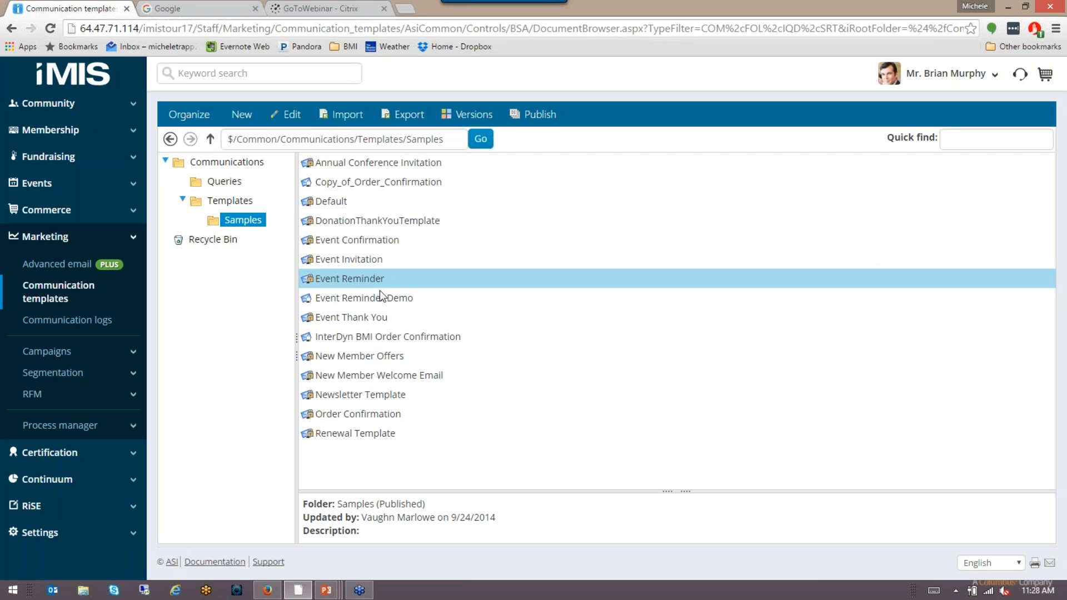
Step: Open Event Reminder Demo and review its body and 'Reminder: {#iqa.code_EventTitle}' subject
double_click(418, 298)
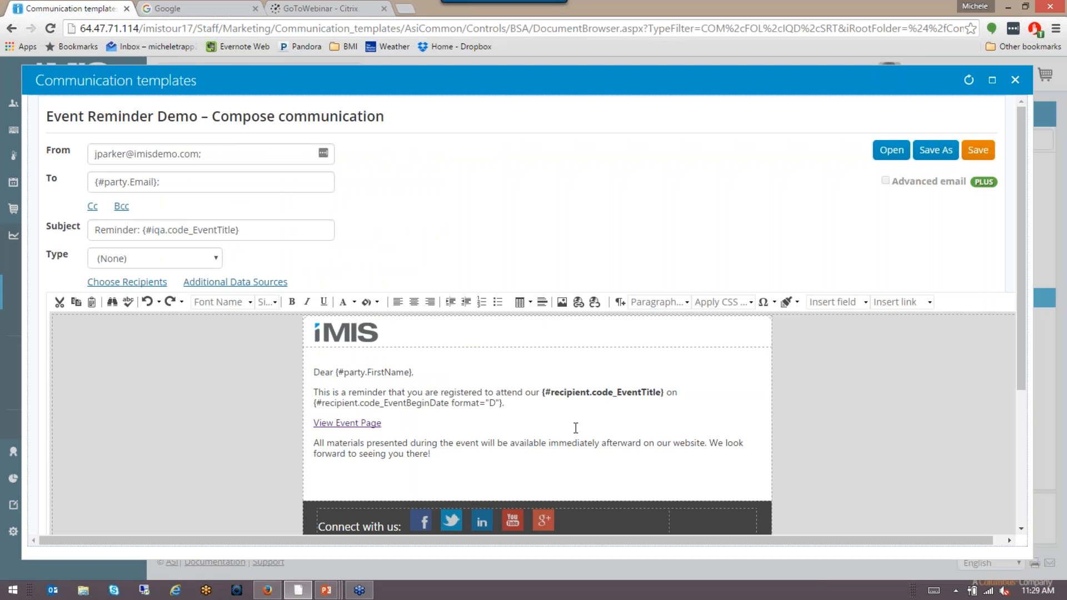
scroll(556, 422, "down", 2)
mouse_move(313, 375)
left_mouse_down()
mouse_move(336, 364)
mouse_move(321, 358)
left_mouse_up()
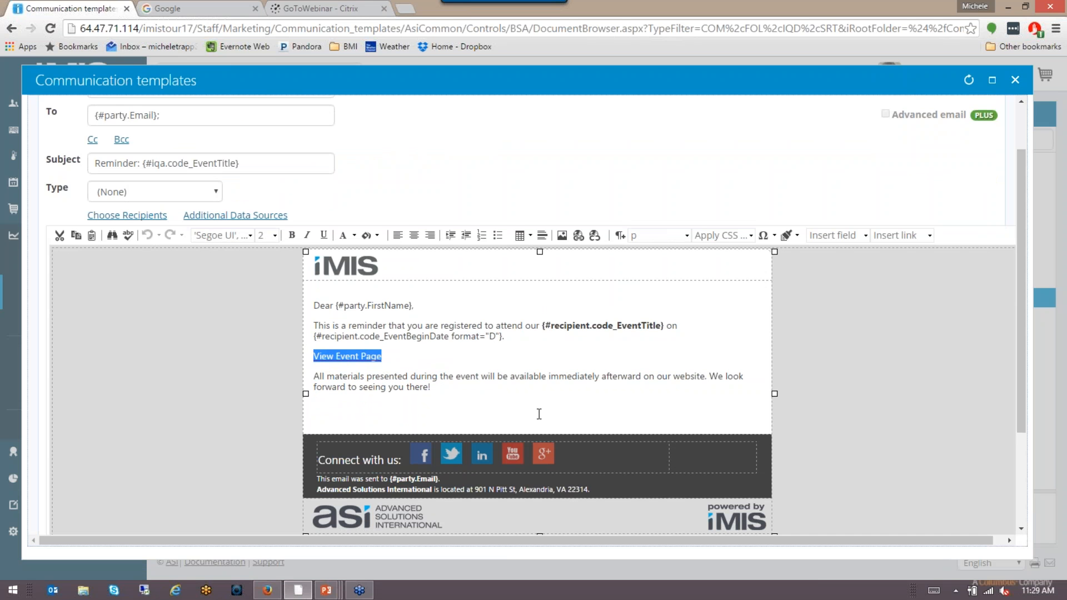
scroll(539, 414, "up", 2)
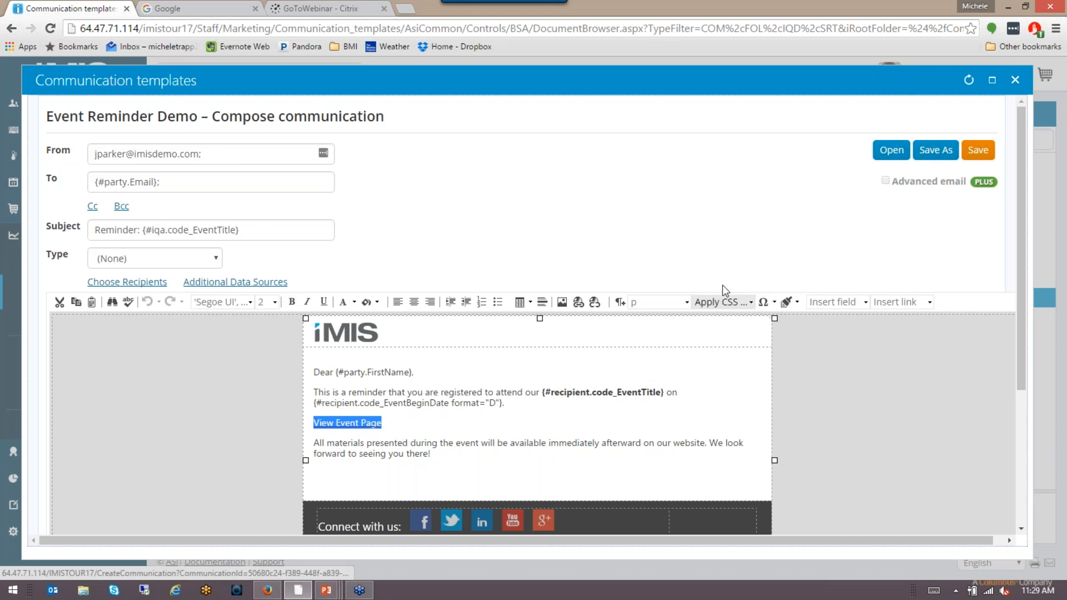
left_click(249, 235)
left_click_drag(248, 235, 90, 233)
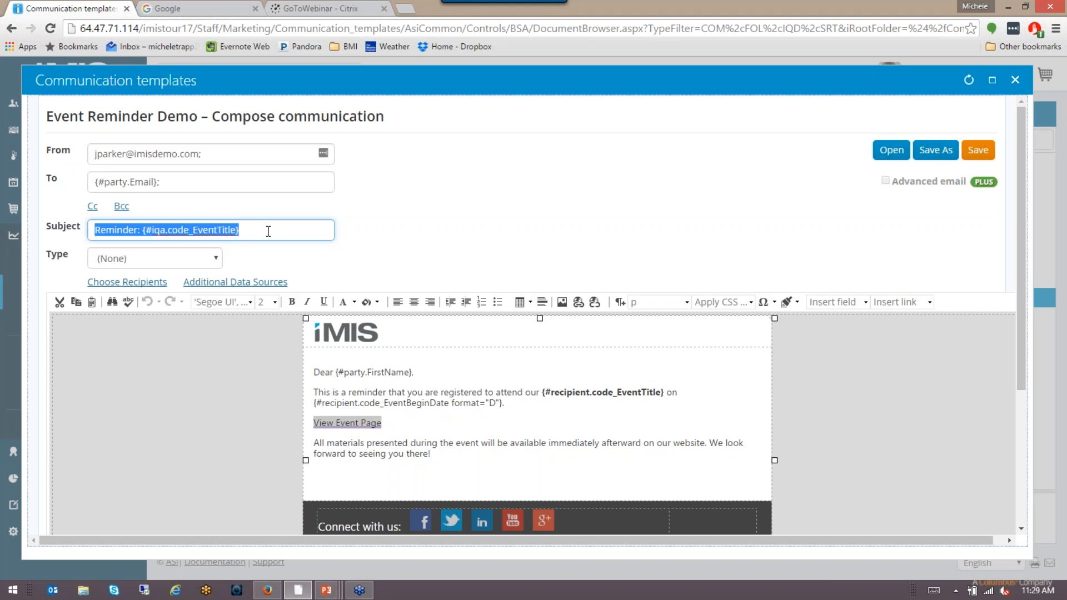
left_click(504, 217)
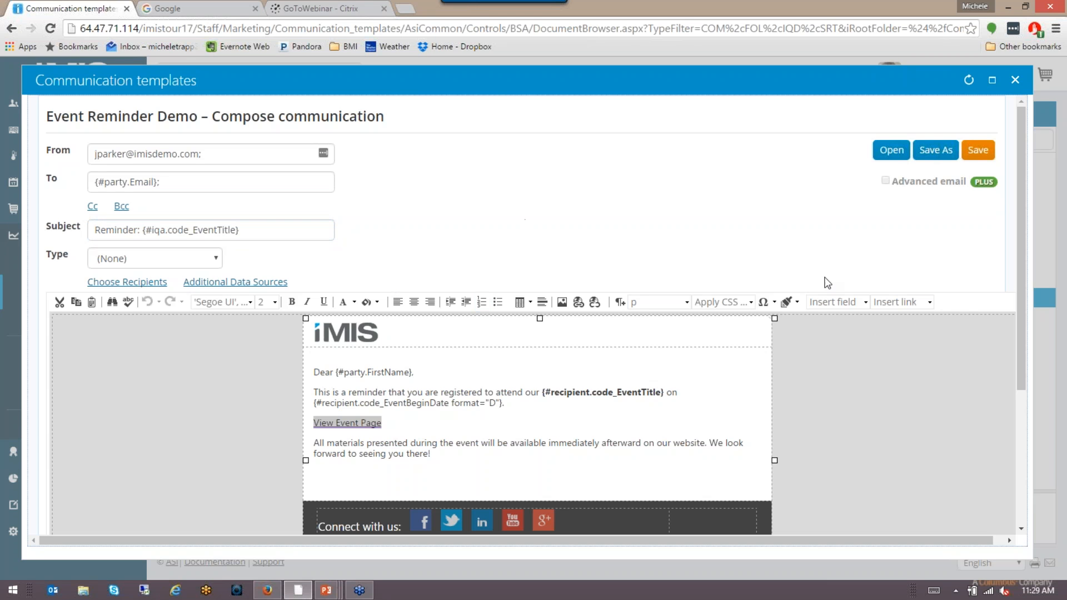
Step: Close the template editor and show the Annual Gala event's Registrants tab via Events > Find events
left_click(1015, 80)
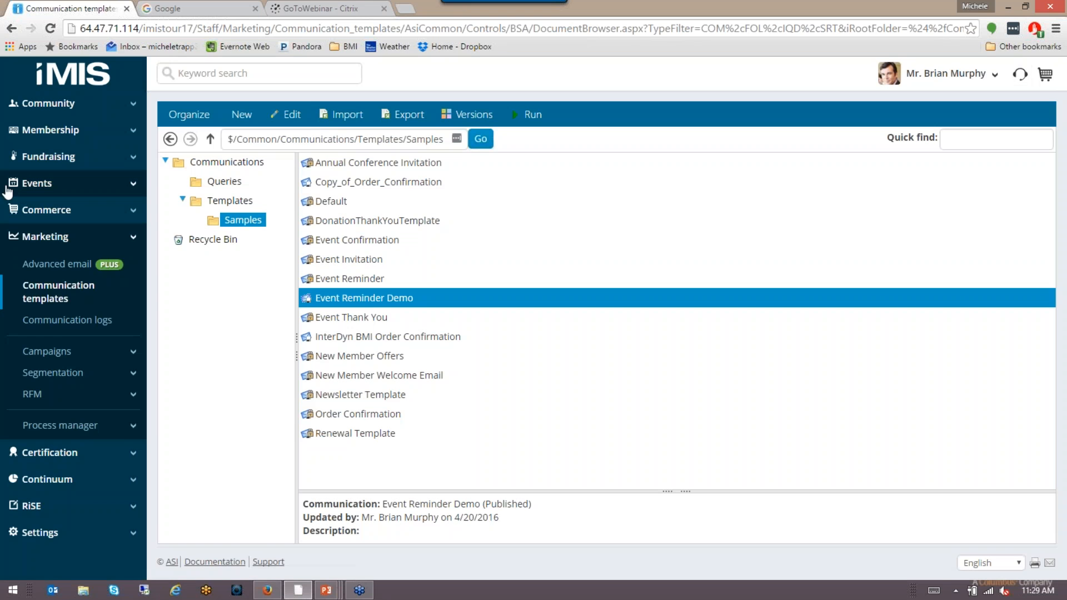
left_click(47, 191)
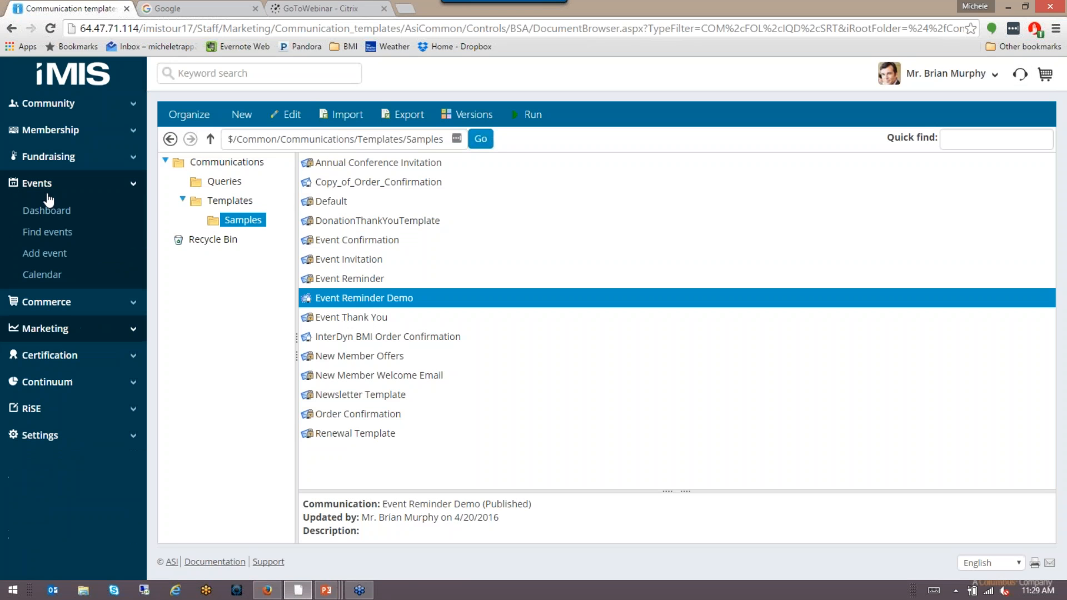
left_click(59, 232)
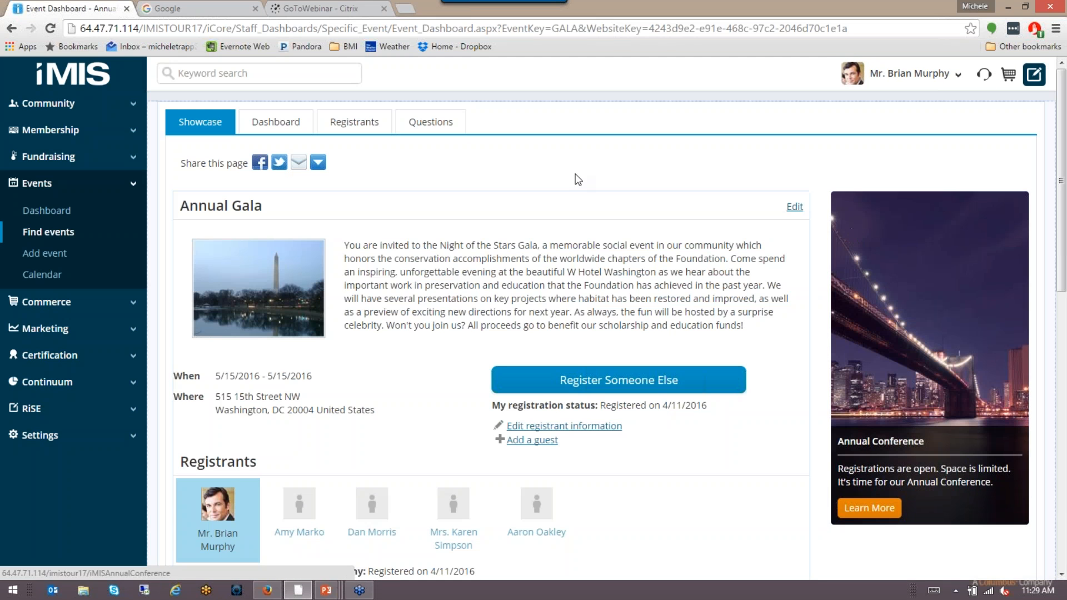
left_click(359, 123)
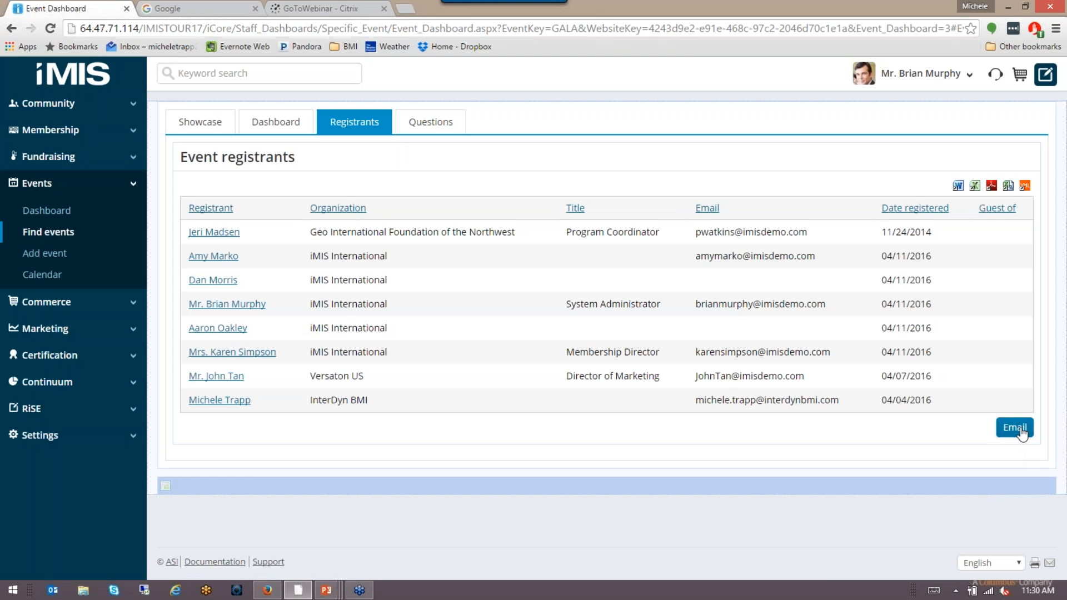
Step: Start an email to the Annual Gala registrants using the Samples > Event Reminder Demo template
left_click(1014, 428)
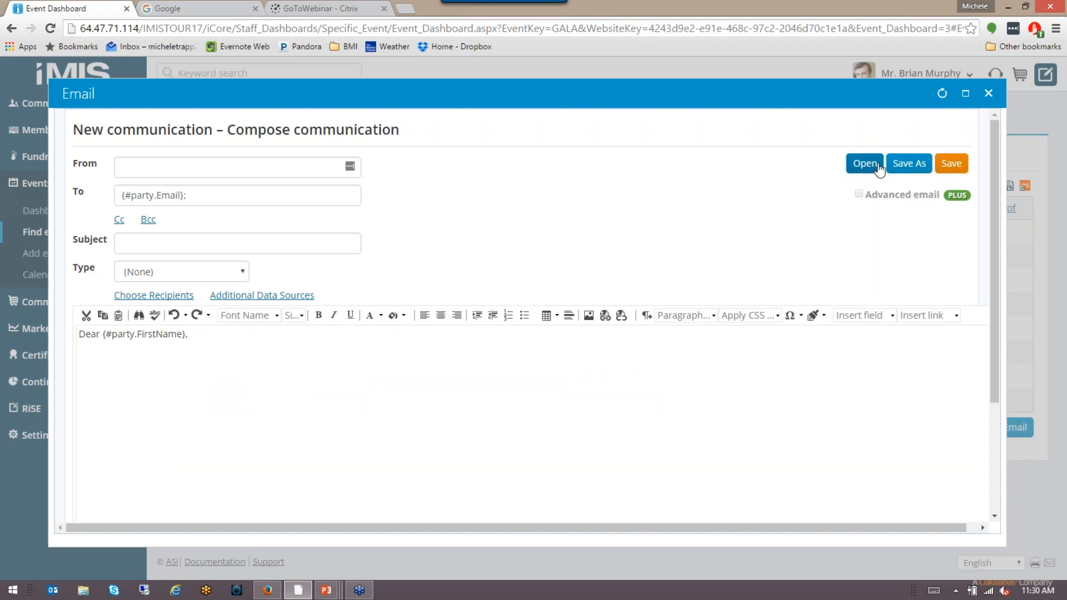
left_click(878, 165)
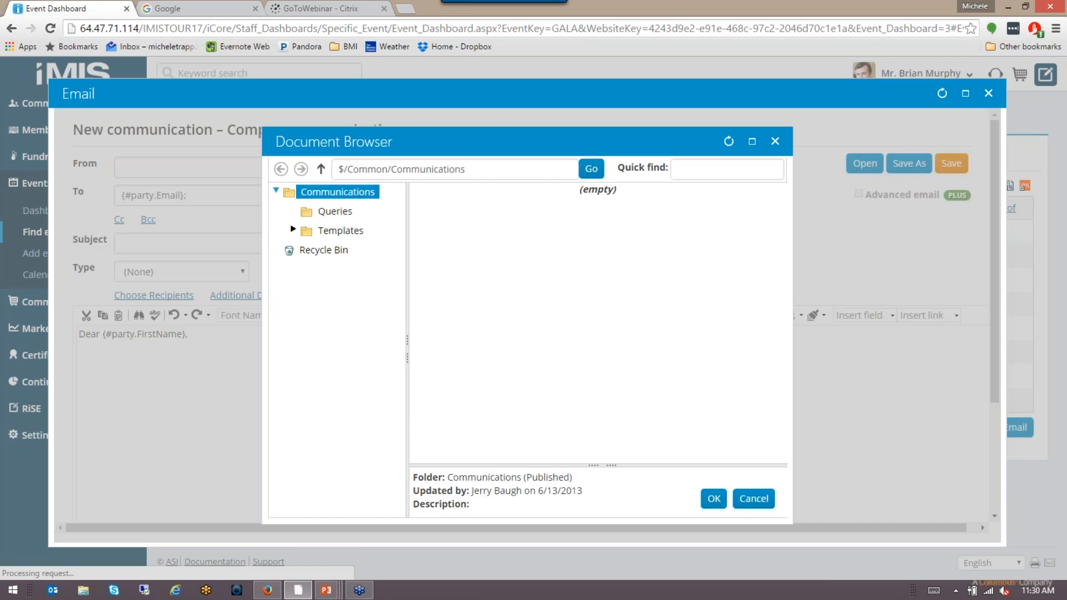
left_click(336, 232)
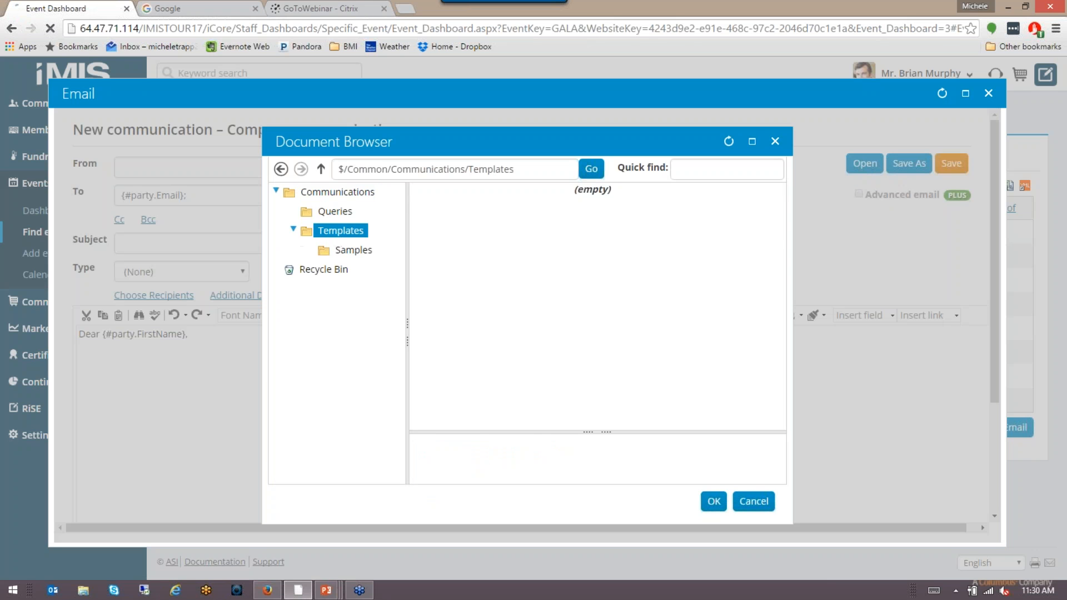
left_click(353, 250)
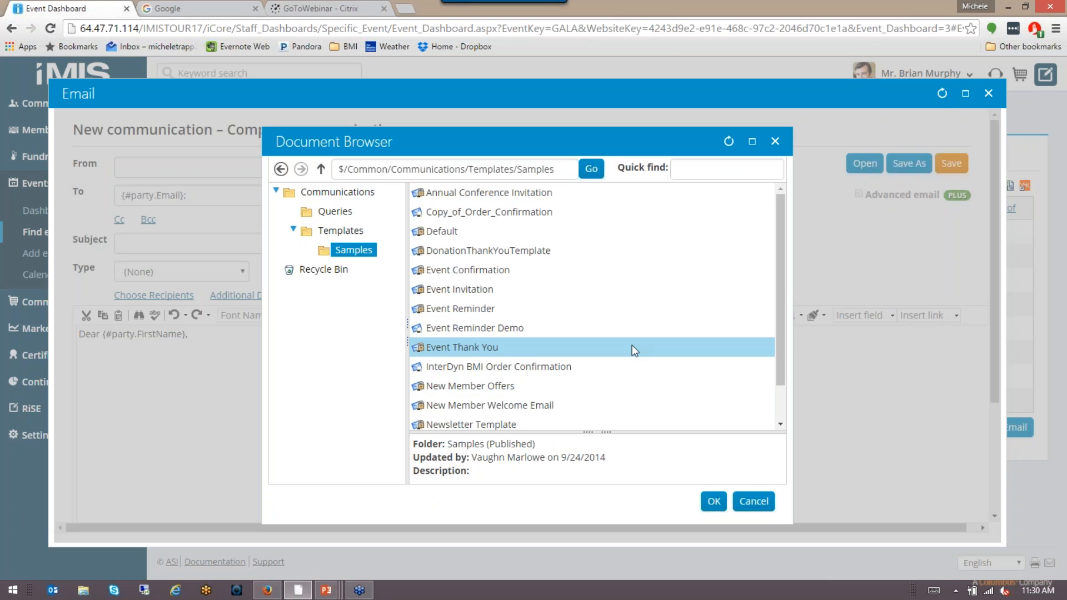
scroll(632, 345, "down", 1)
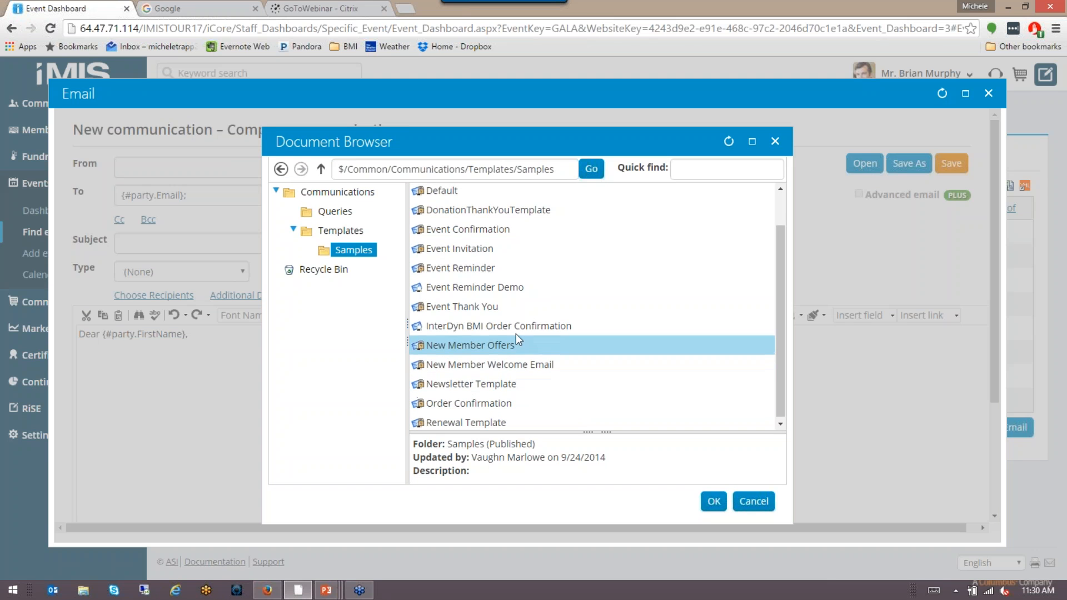
scroll(516, 333, "up", 1)
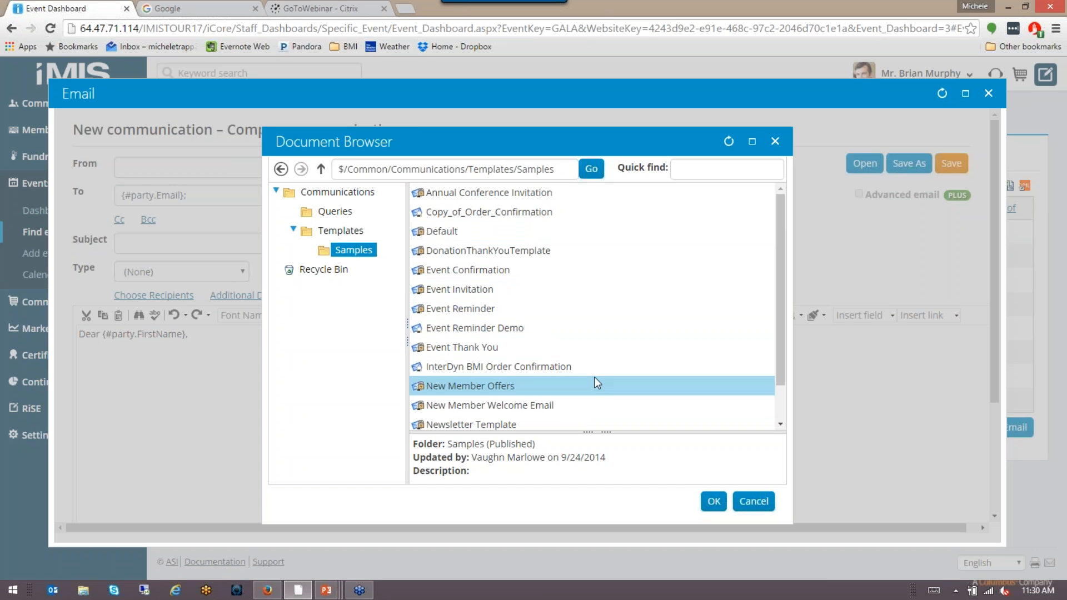
double_click(519, 333)
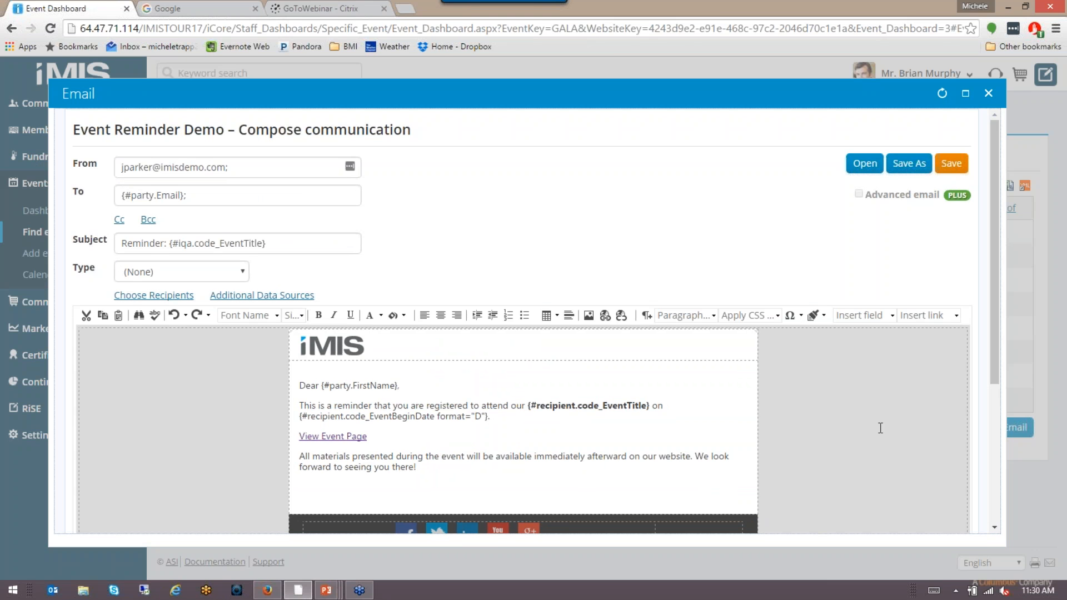
scroll(894, 443, "down", 3)
scroll(893, 443, "down", 1)
scroll(894, 443, "up", 1)
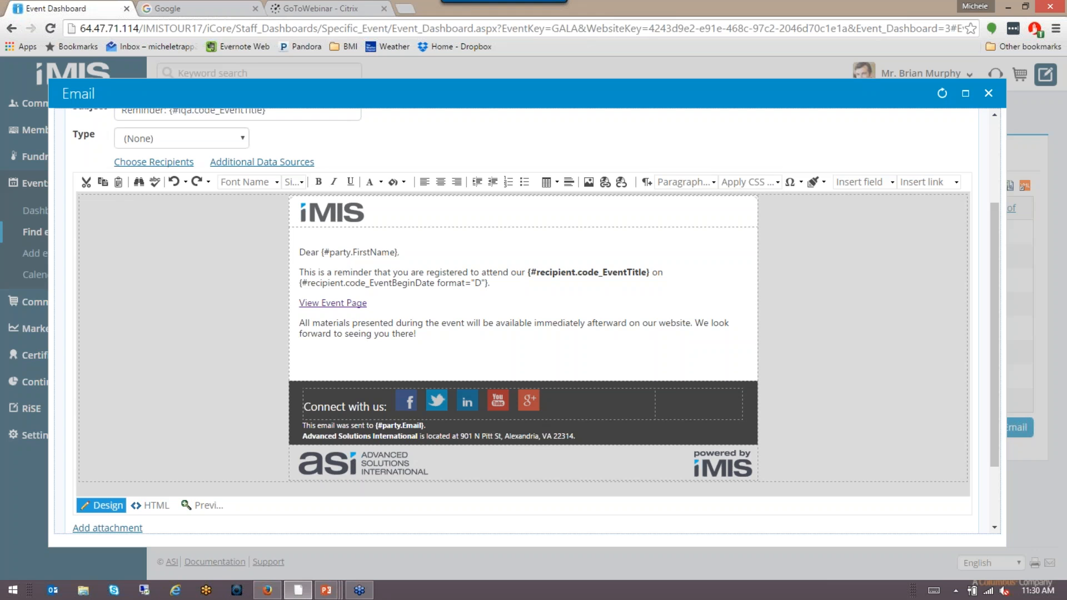
scroll(191, 433, "down", 2)
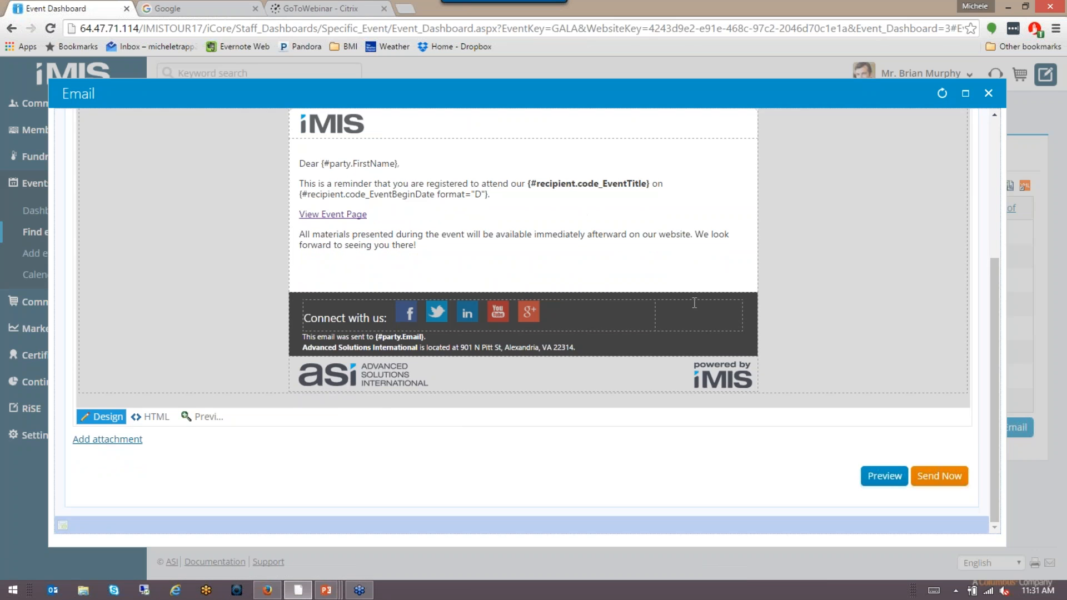
scroll(852, 261, "up", 5)
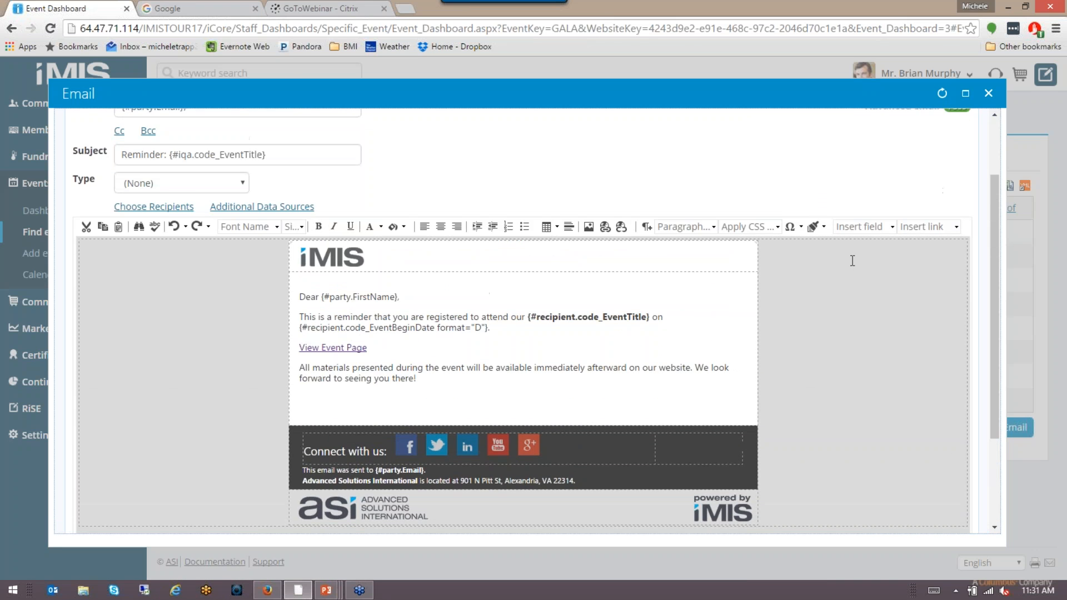
scroll(940, 299, "down", 5)
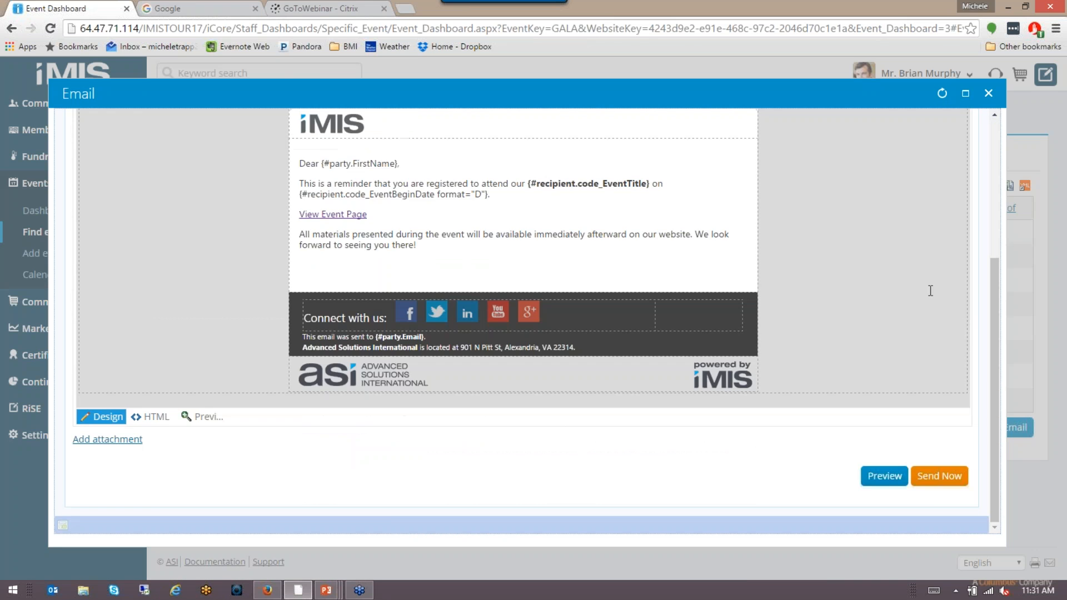
left_click(893, 480)
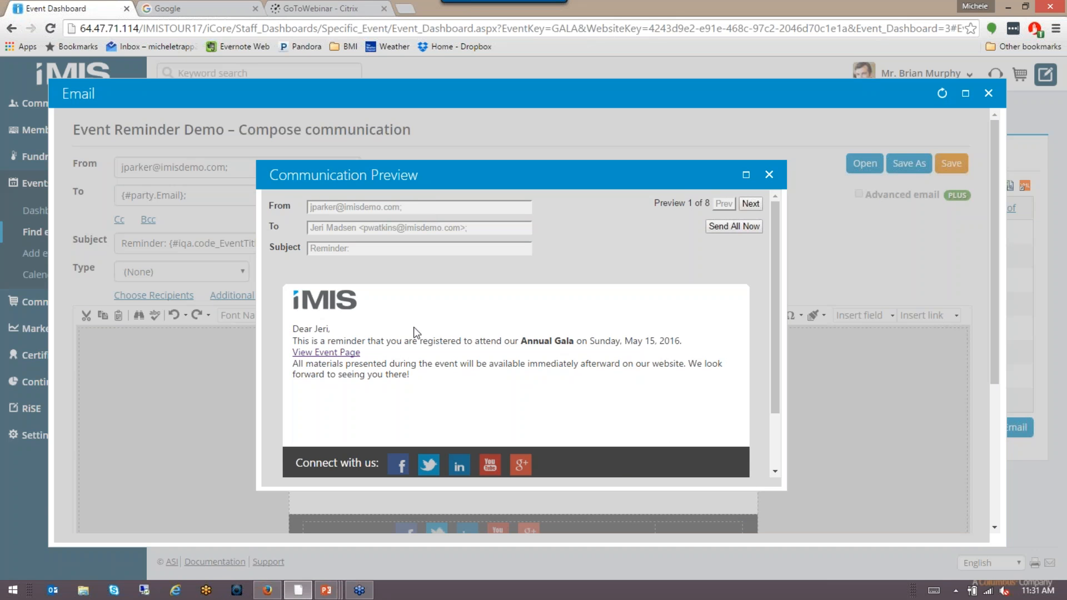
left_click(751, 204)
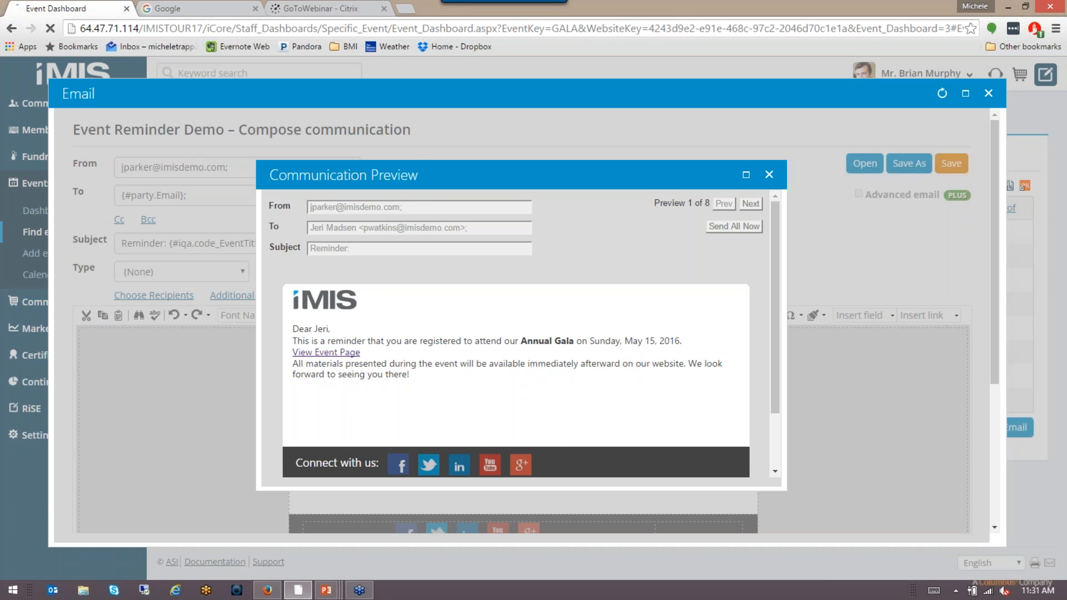
left_click(751, 205)
left_click(761, 204)
left_click(761, 205)
left_click(761, 204)
left_click(761, 204)
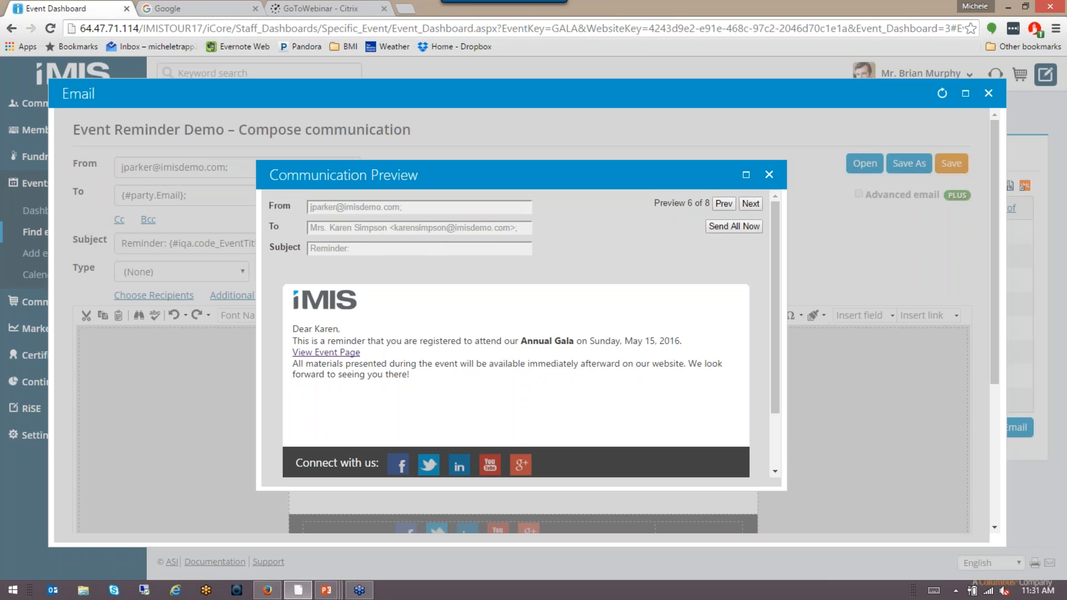
left_click(750, 203)
left_click(750, 203)
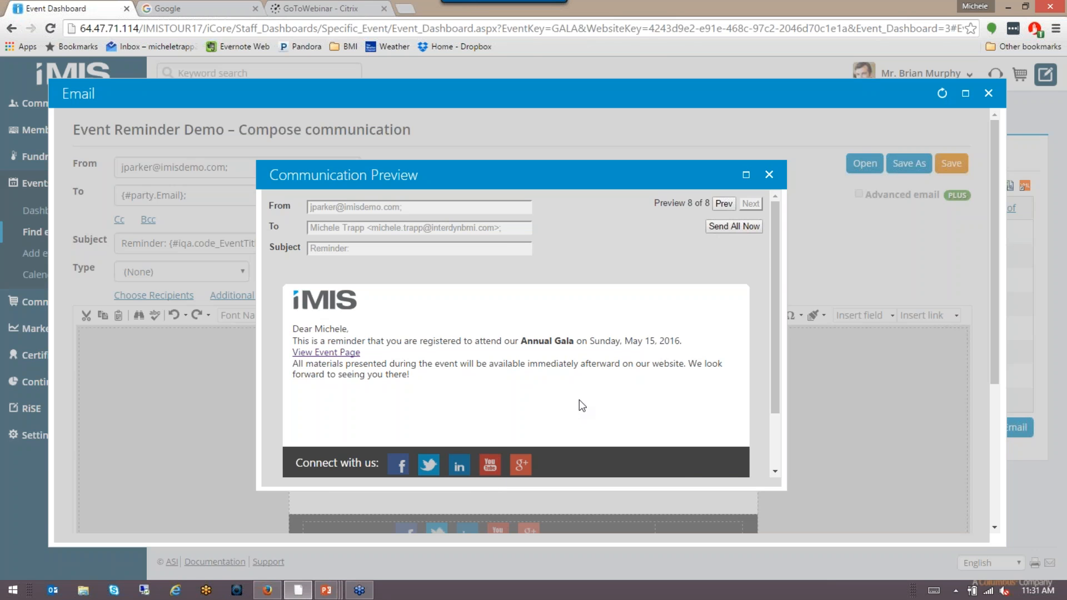
scroll(653, 409, "down", 3)
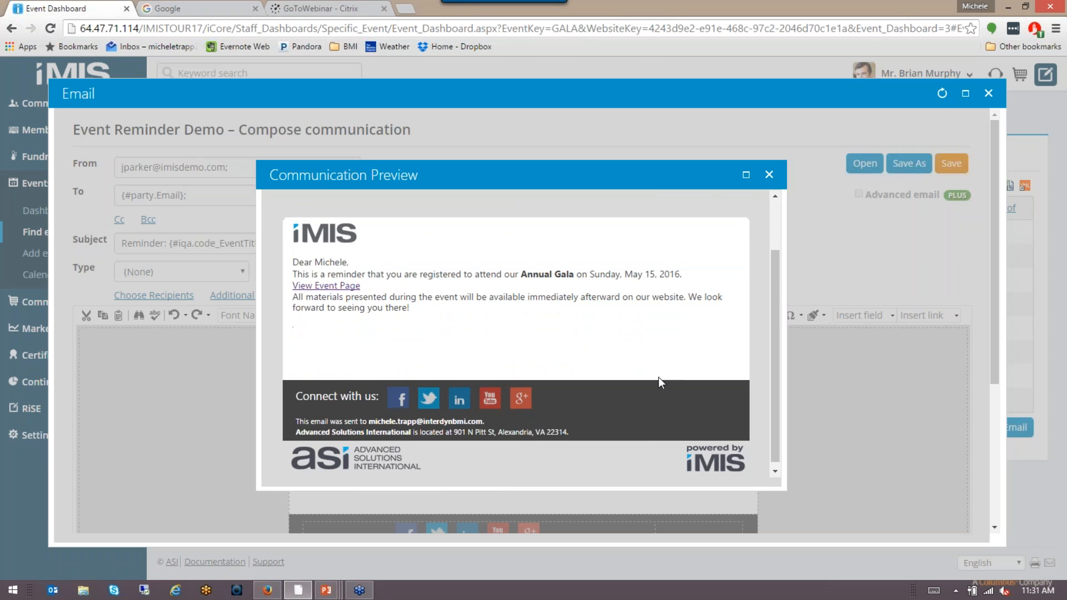
left_click(769, 175)
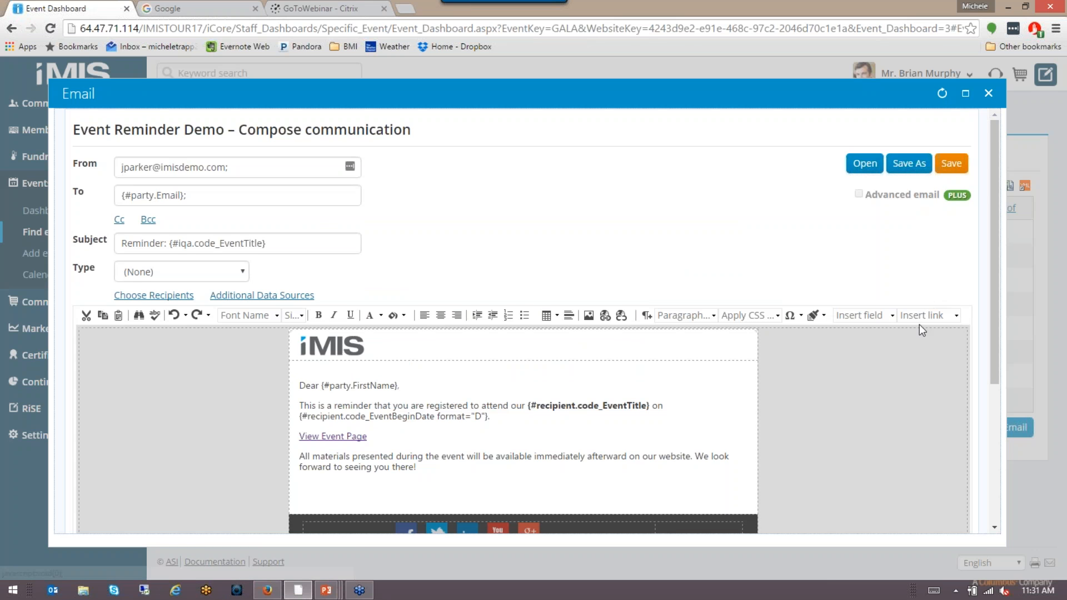
Step: Close the reminder email without sending, back to the eight Annual Gala registrants
scroll(922, 311, "down", 4)
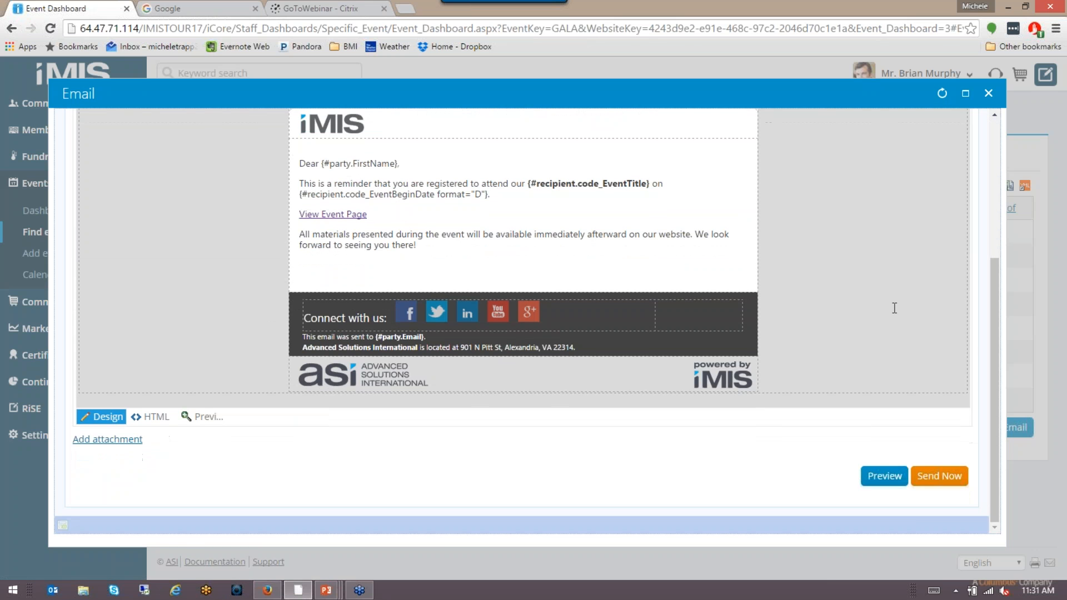
scroll(894, 306, "up", 4)
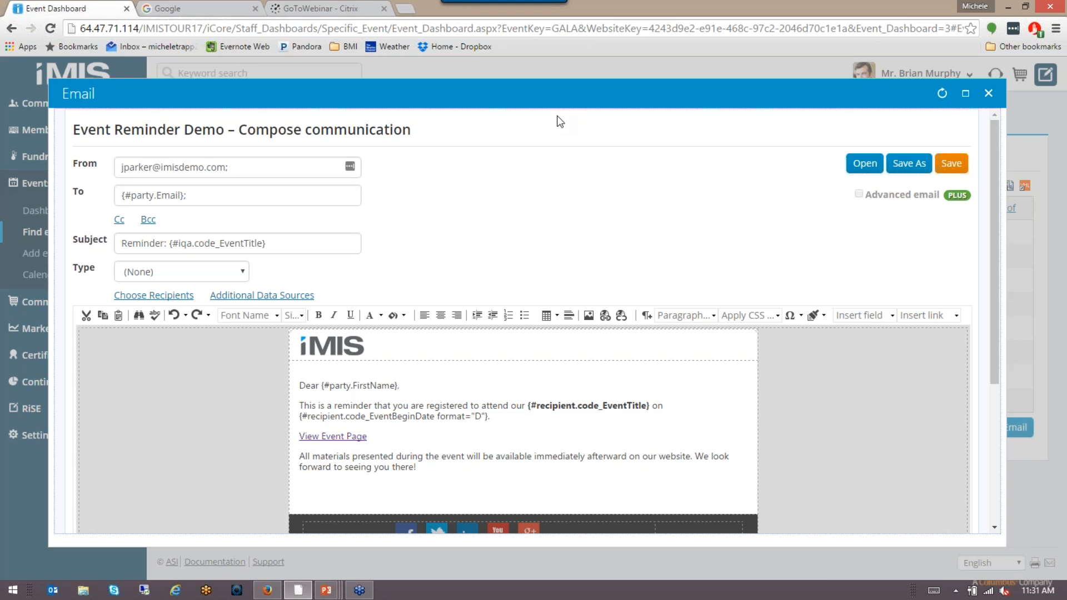
left_click(986, 95)
mouse_move(326, 590)
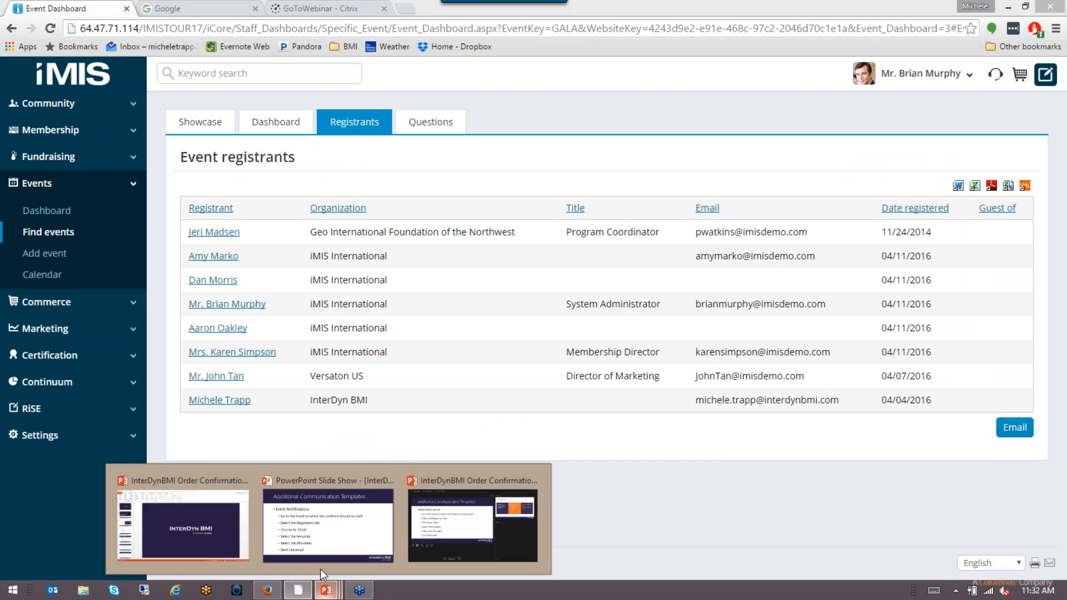
left_click(303, 539)
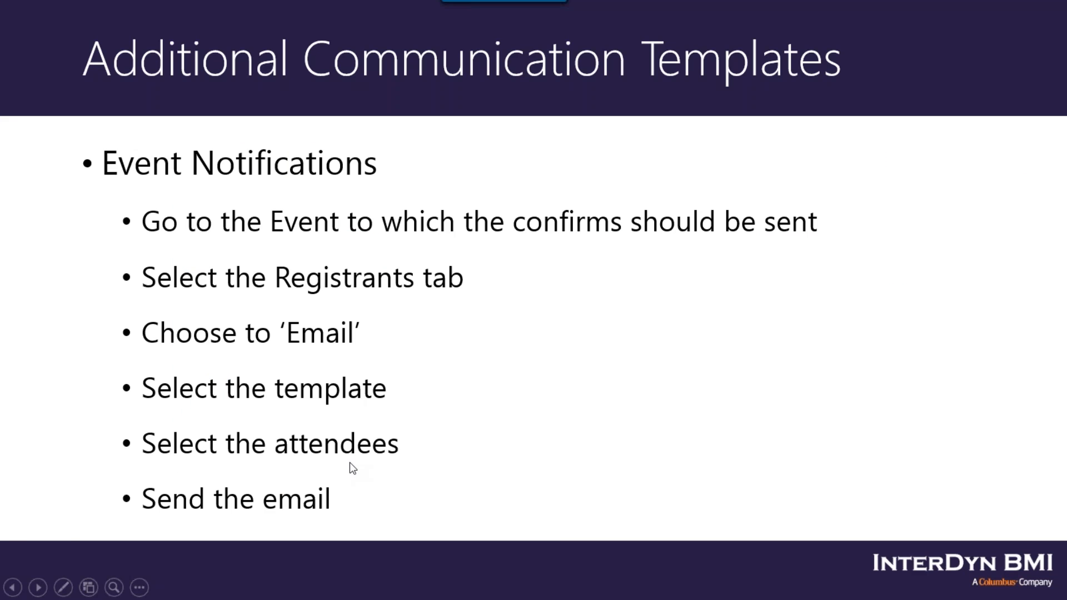
key("alt+Tab")
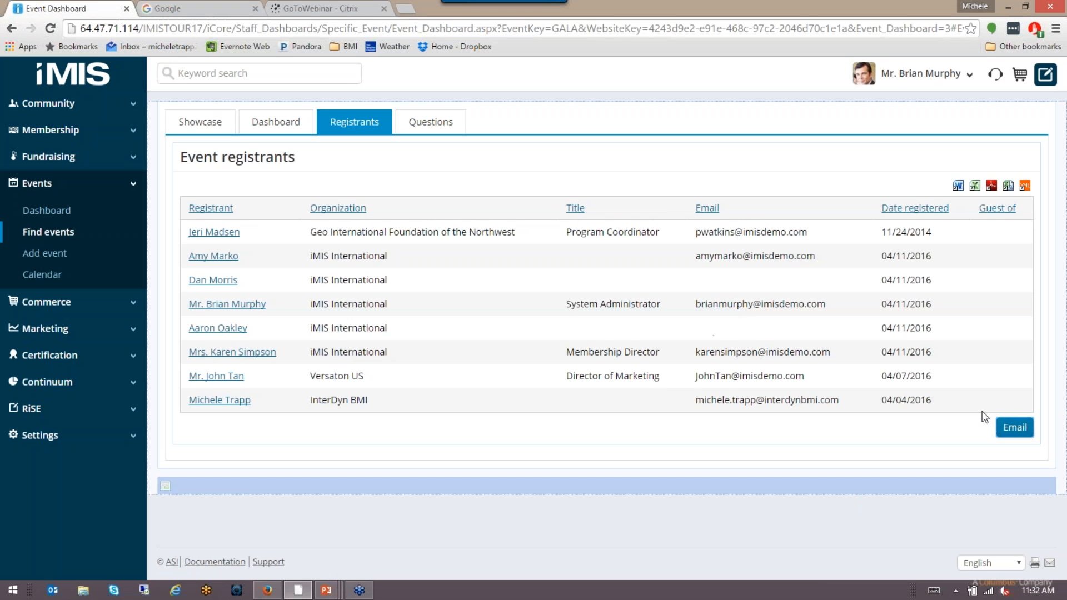
left_click(1016, 429)
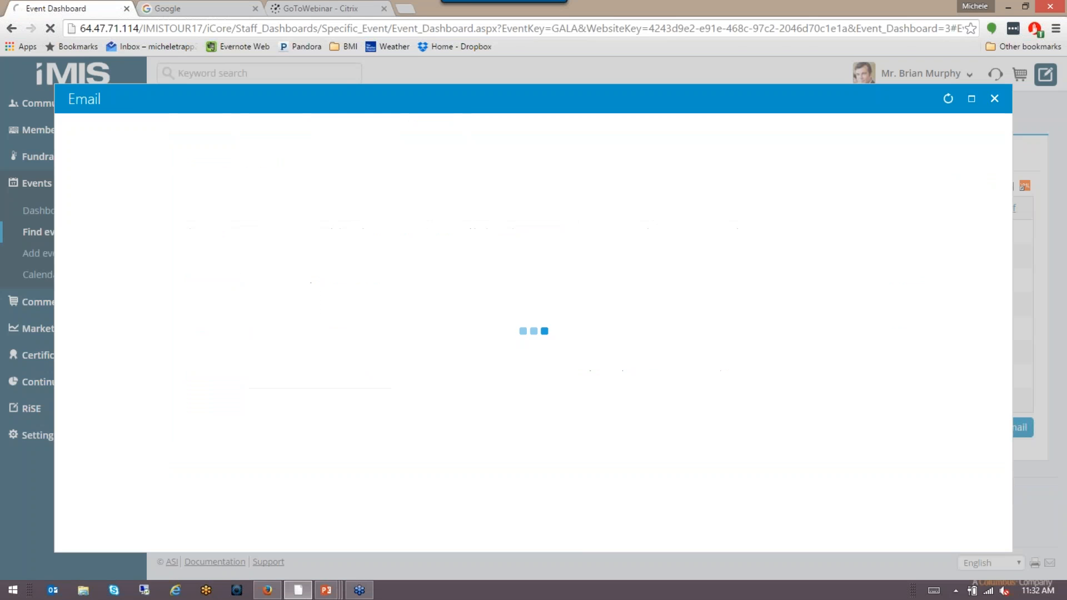
left_click(165, 302)
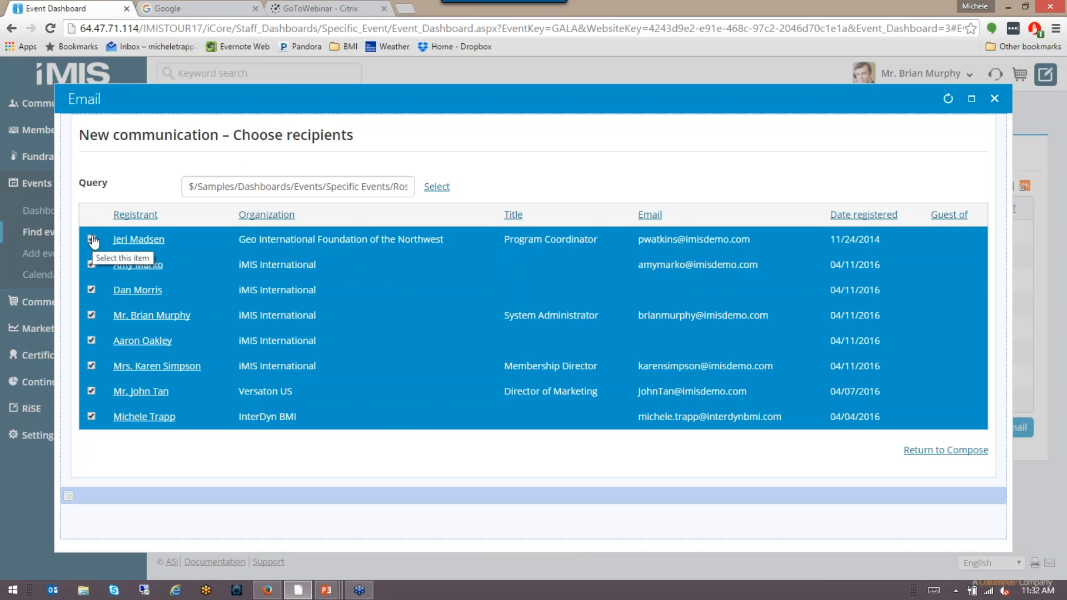
left_click(93, 296)
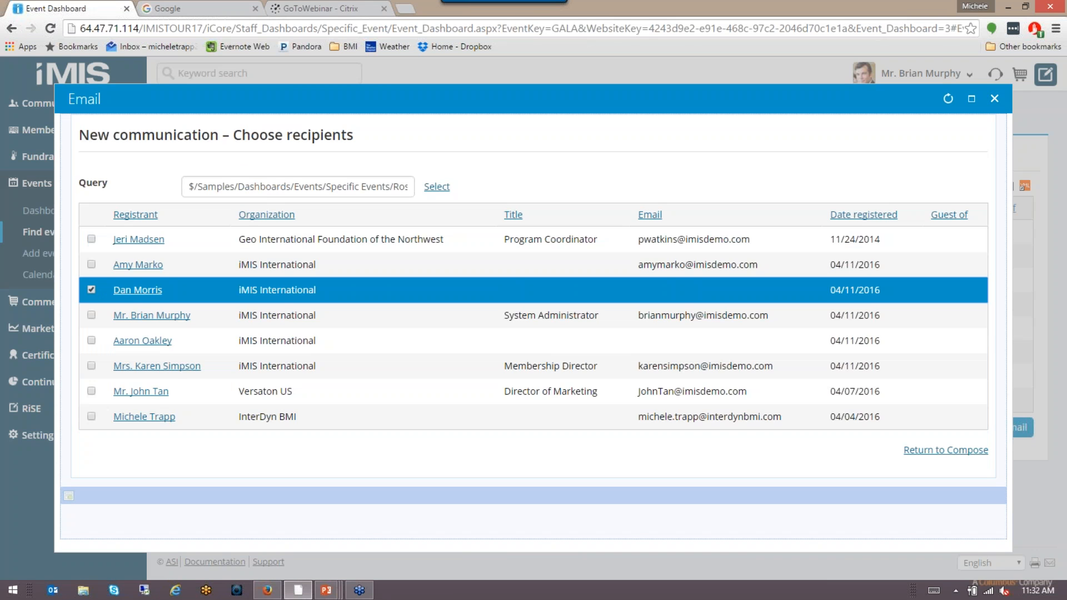
left_click(92, 290)
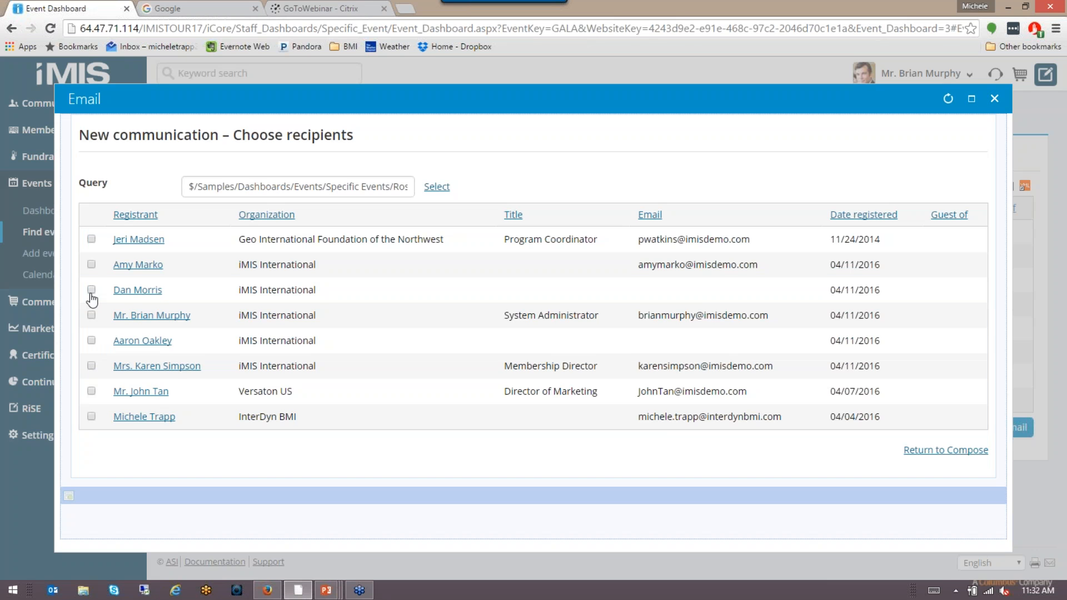
left_click(92, 239)
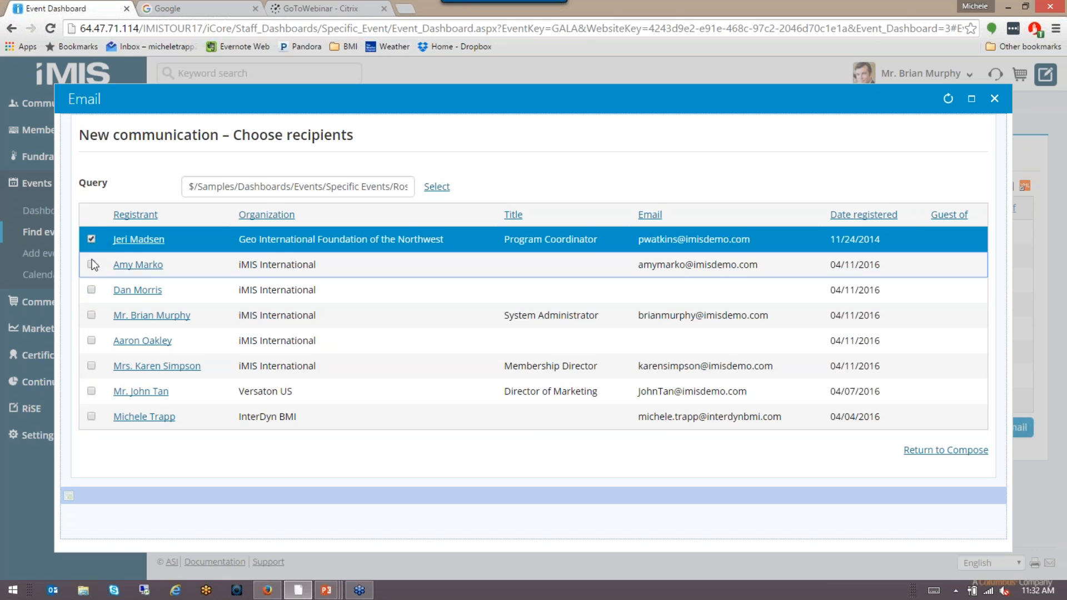
left_click(91, 263)
left_click(92, 240)
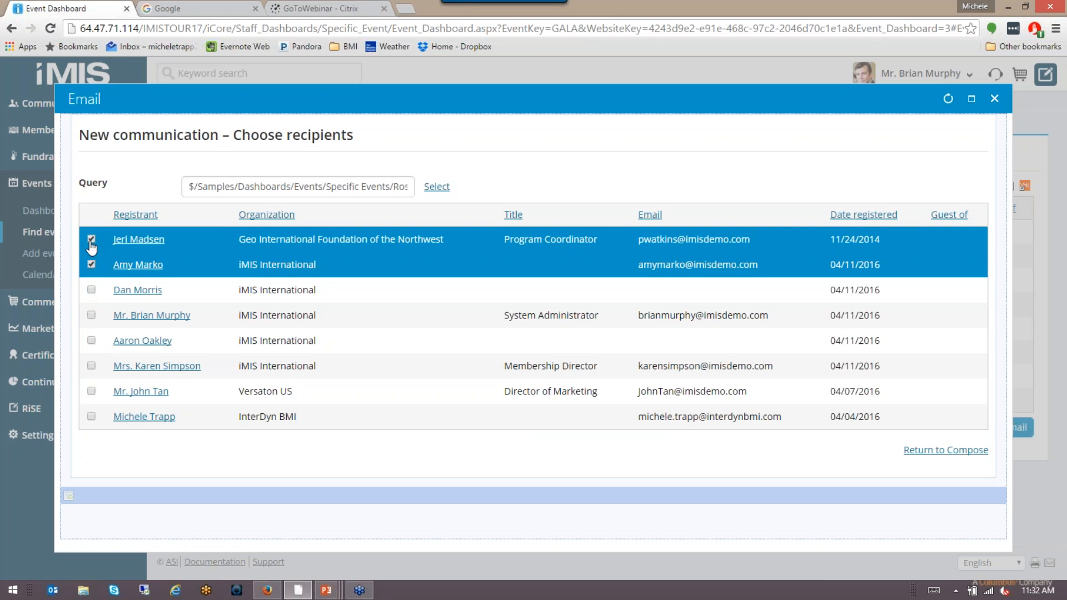
left_click(91, 315)
left_click(91, 366)
left_click(92, 392)
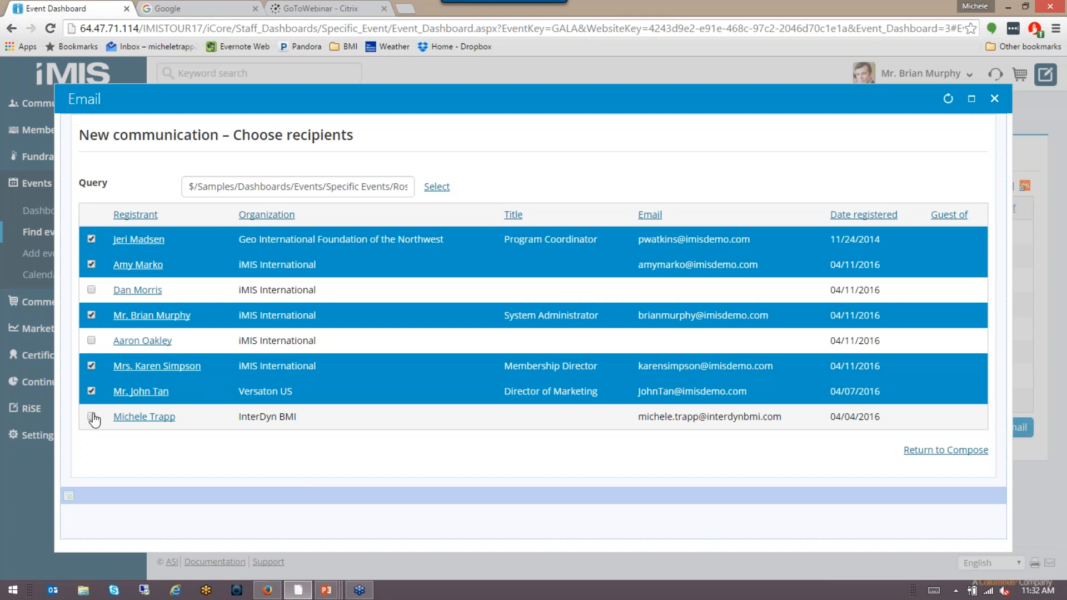
left_click(92, 416)
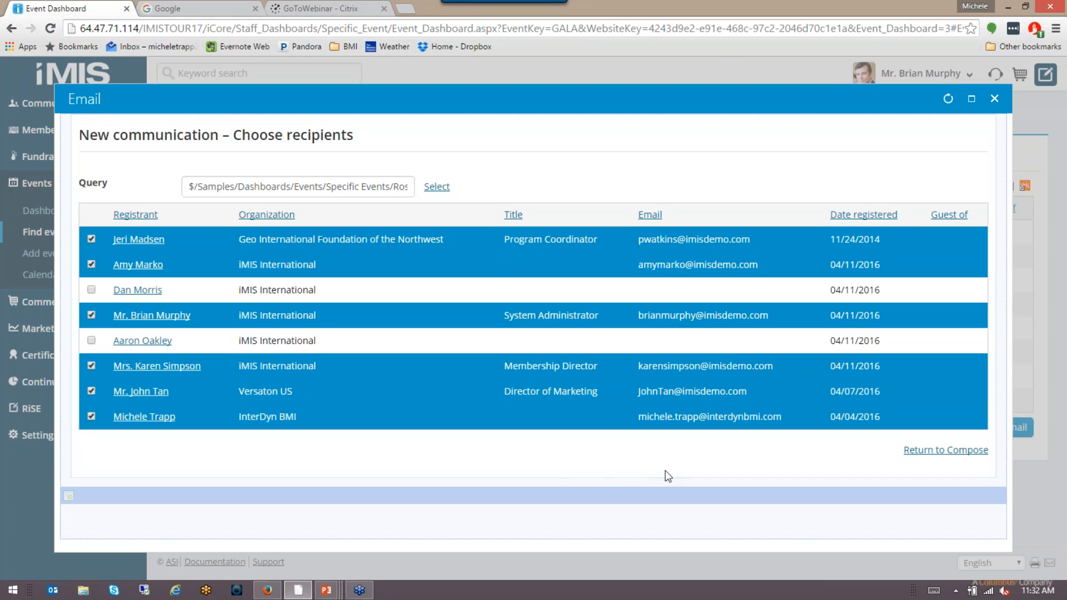
left_click(929, 452)
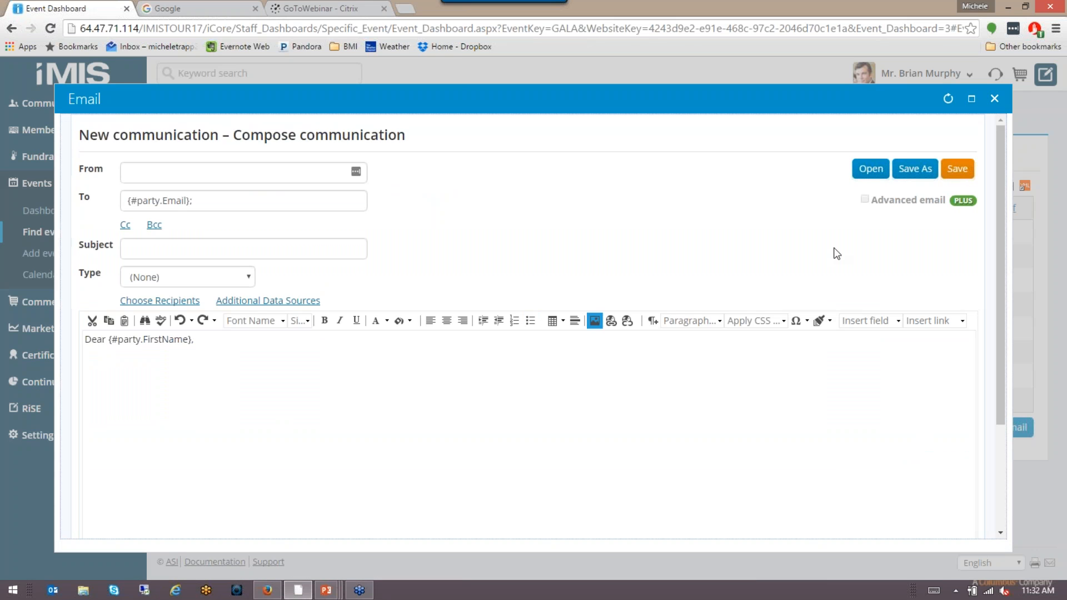
left_click(996, 102)
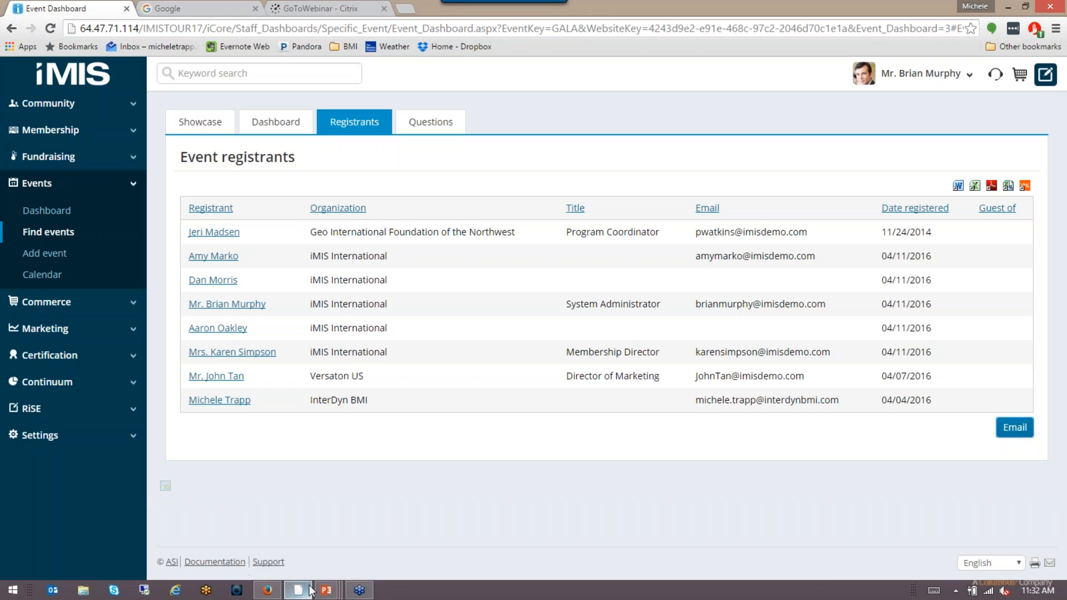
mouse_move(304, 590)
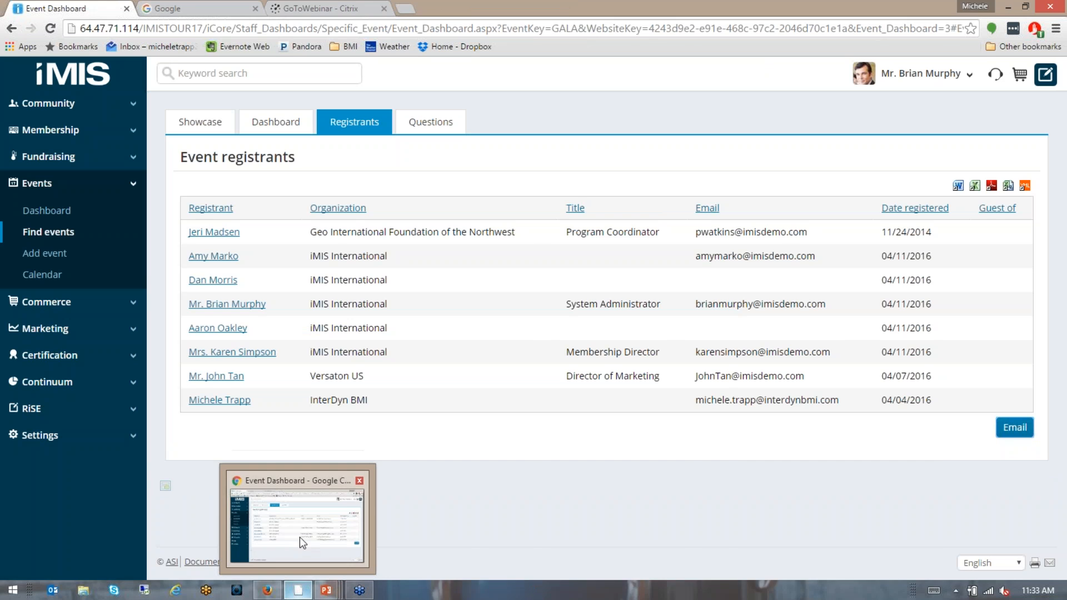
left_click(299, 537)
left_click(330, 593)
Step: Bring the slide show back full-screen and advance to the 'Questions?' slide
left_click(356, 516)
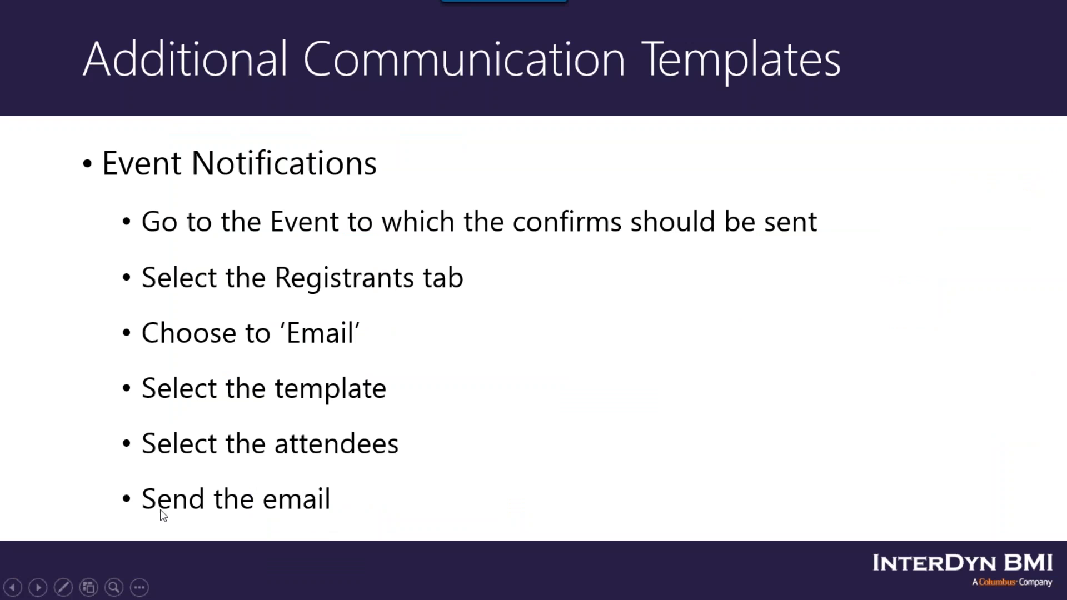
left_click(356, 463)
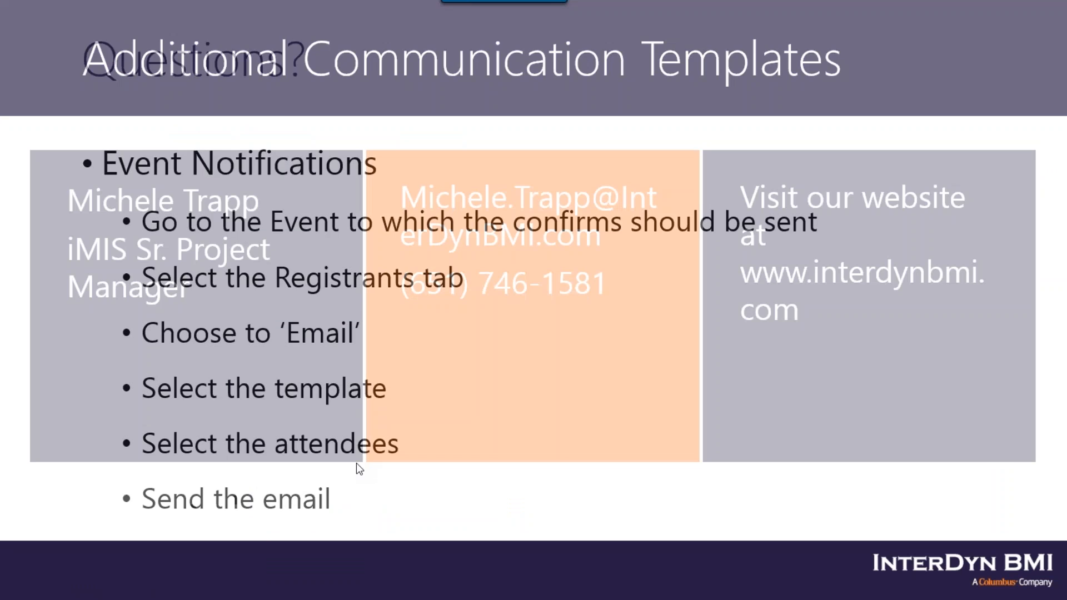
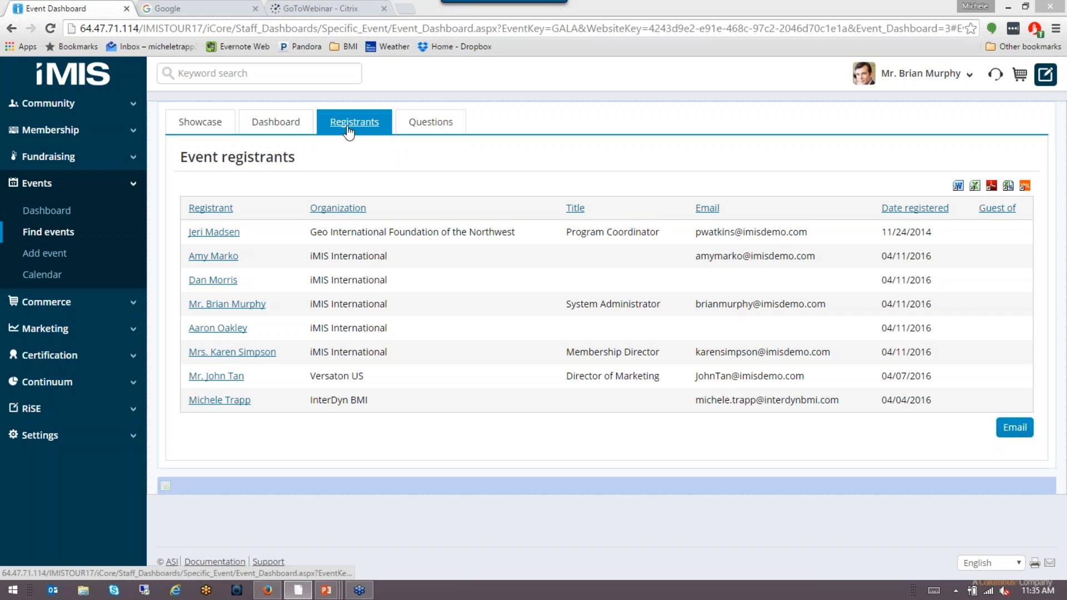
Step: Look over the Annual Gala's public Showcase page
left_click(201, 127)
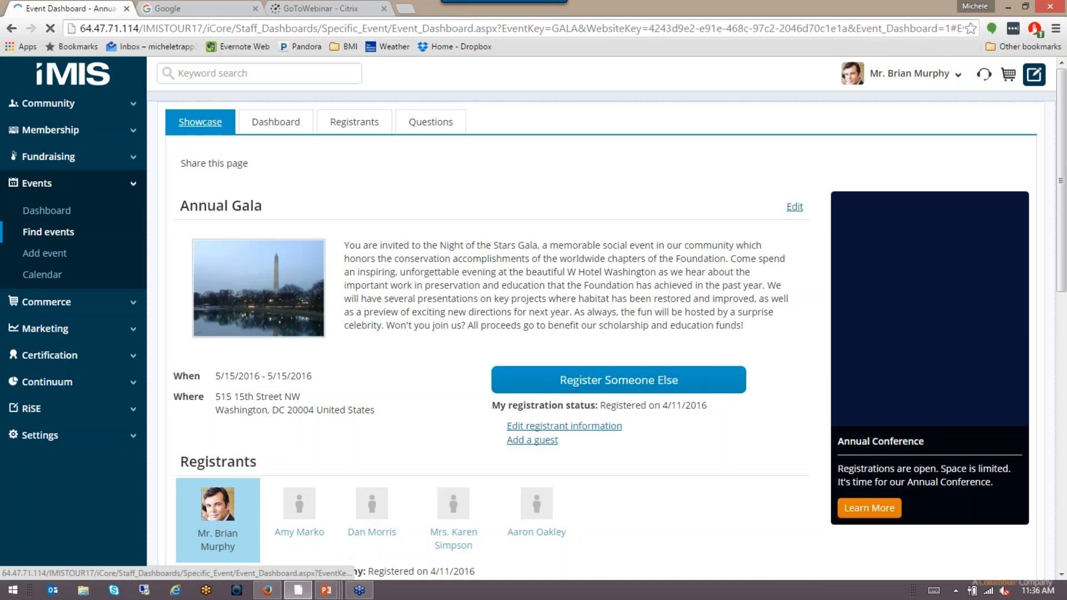
scroll(712, 465, "down", 1)
scroll(662, 392, "down", 3)
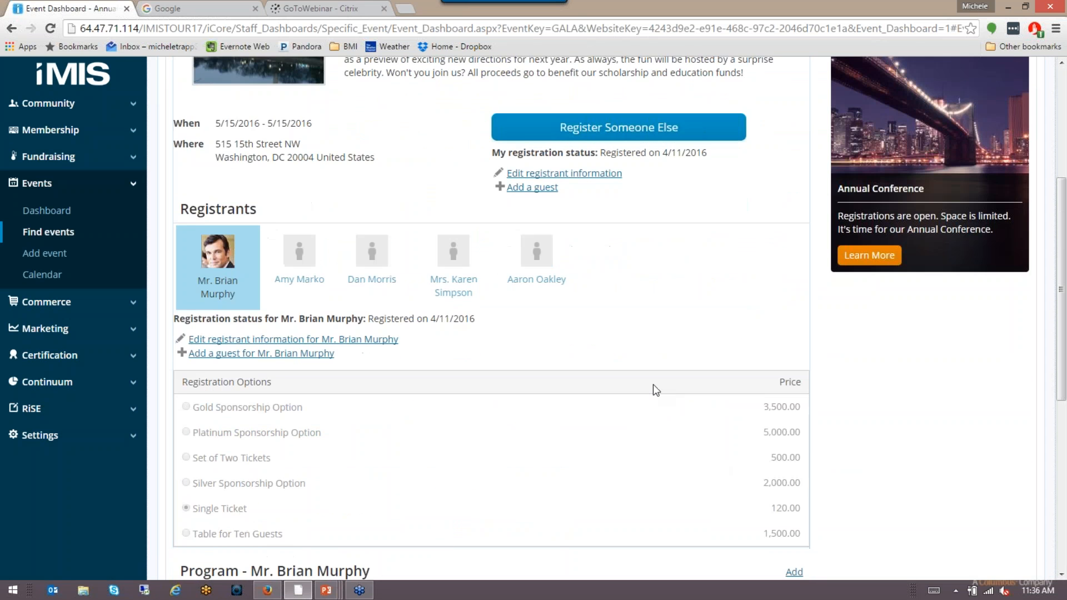
scroll(652, 385, "up", 4)
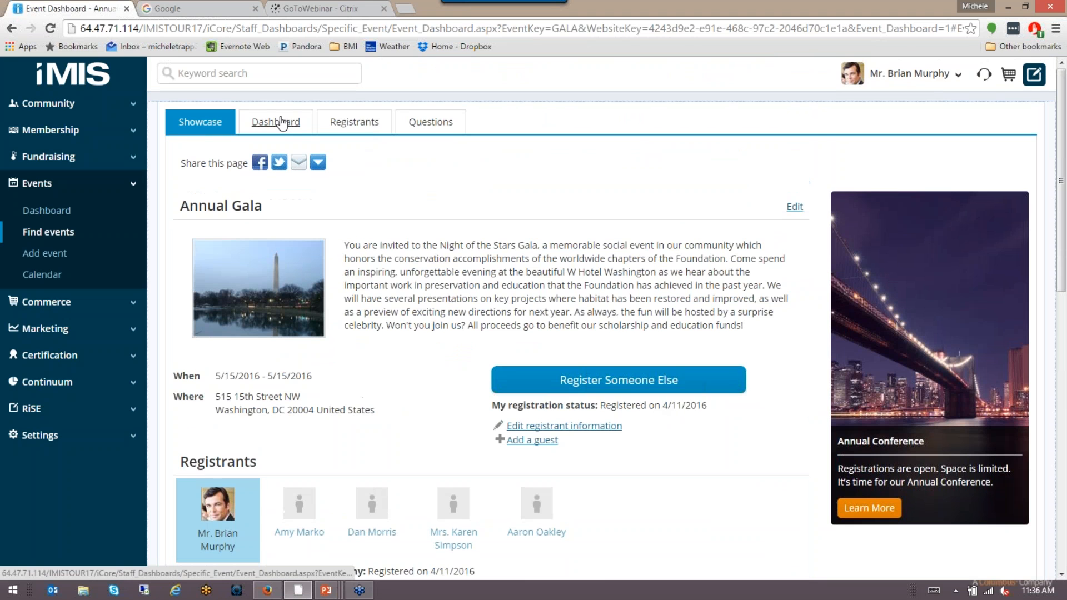
Step: Review the Dashboard: 3% capacity, 8 registrants, 1,375 revenue, registrants-by-type chart, and report options
left_click(282, 123)
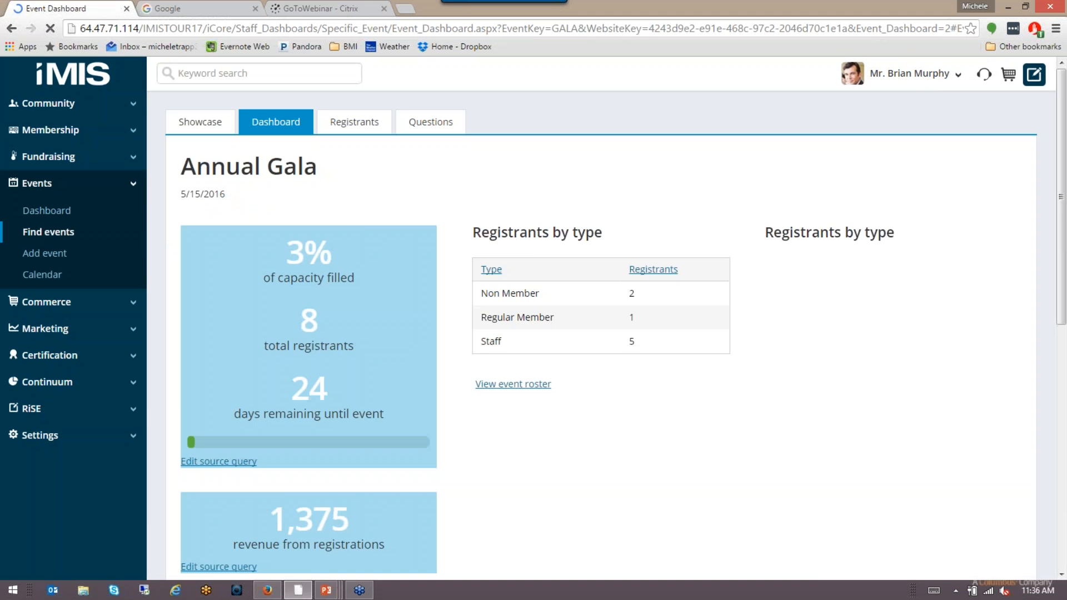
scroll(682, 431, "down", 3)
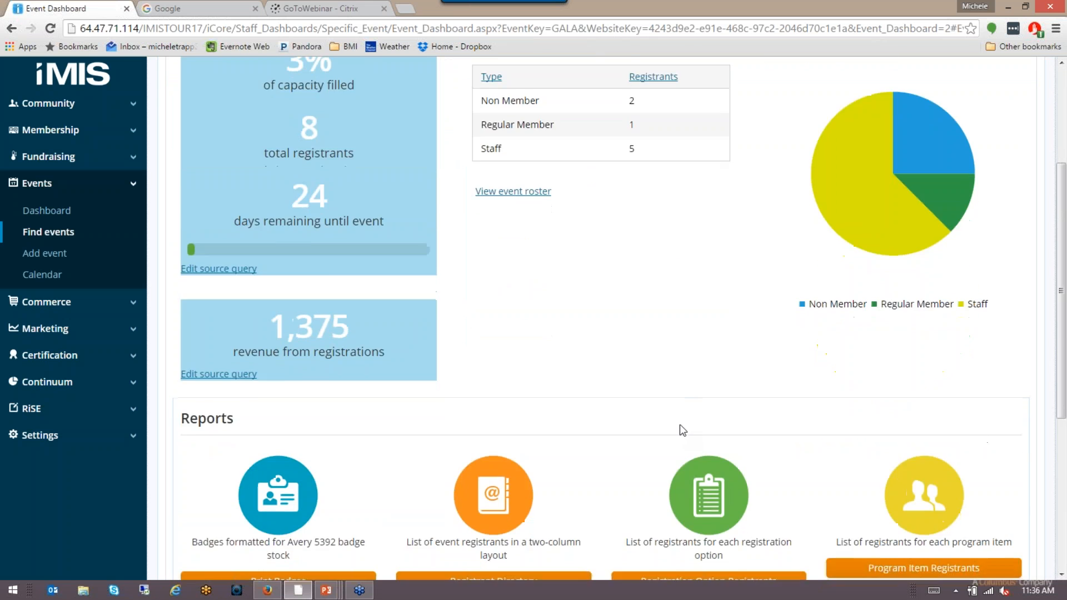
scroll(682, 430, "down", 3)
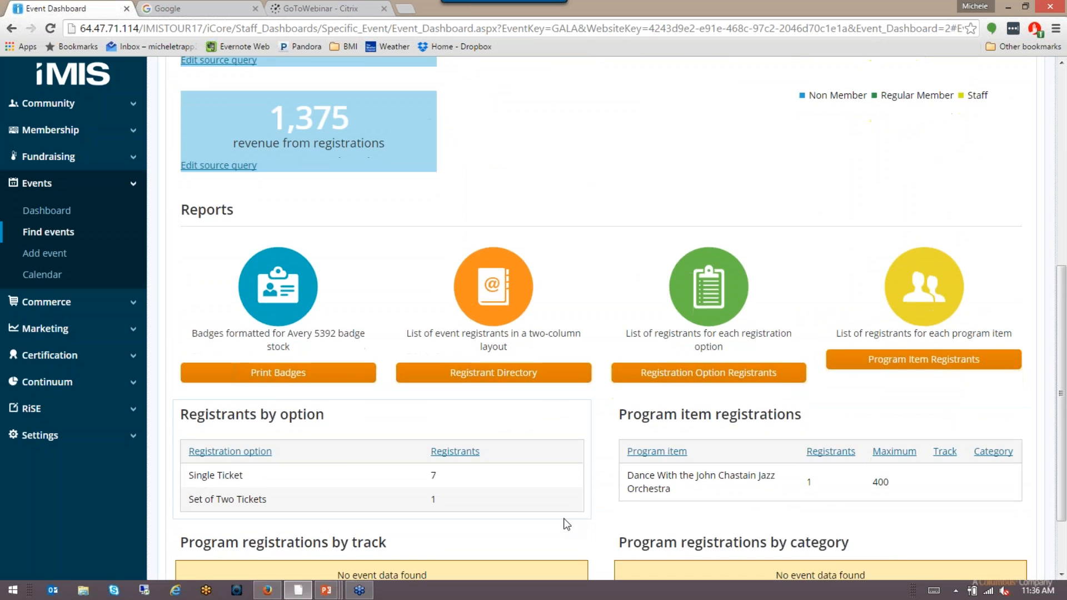
scroll(565, 524, "down", 1)
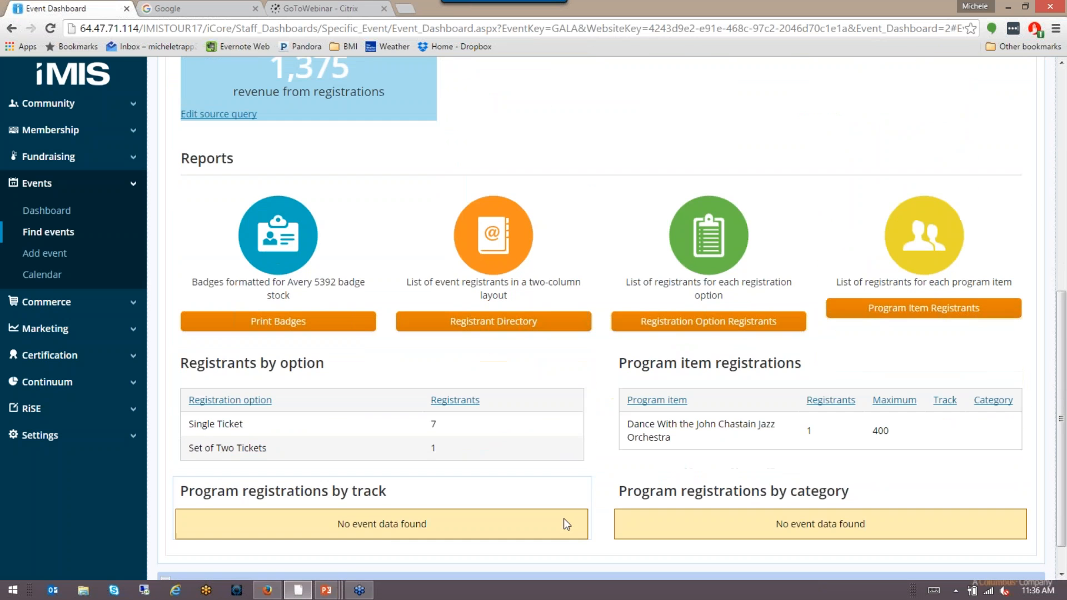
Step: View and close the Program Item Registrants report for GALA, then return to the Registrants list
left_click(932, 317)
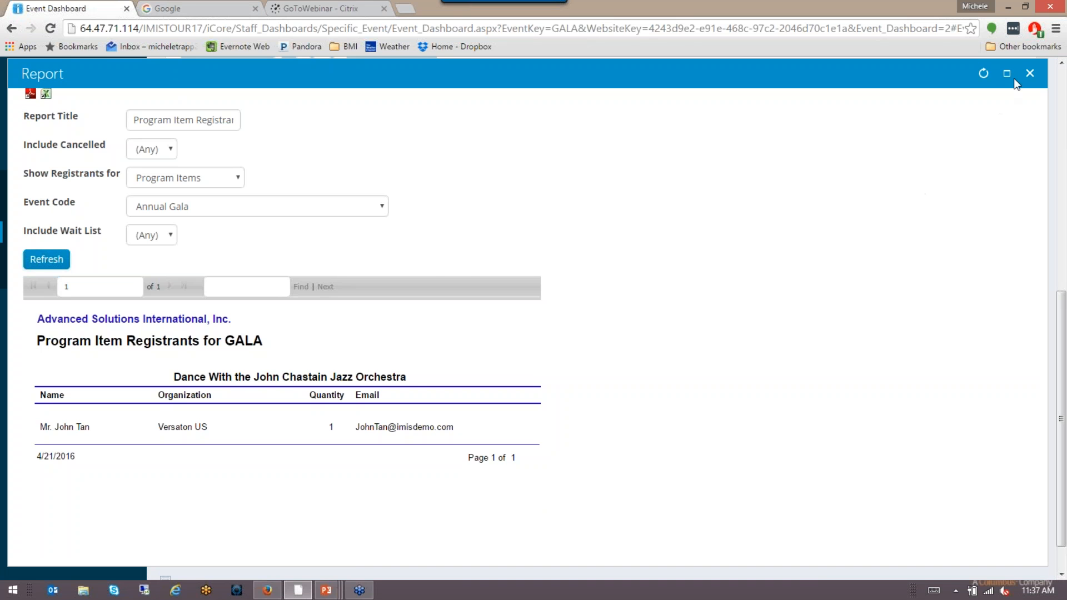
left_click(1029, 73)
scroll(489, 309, "up", 8)
left_click(372, 123)
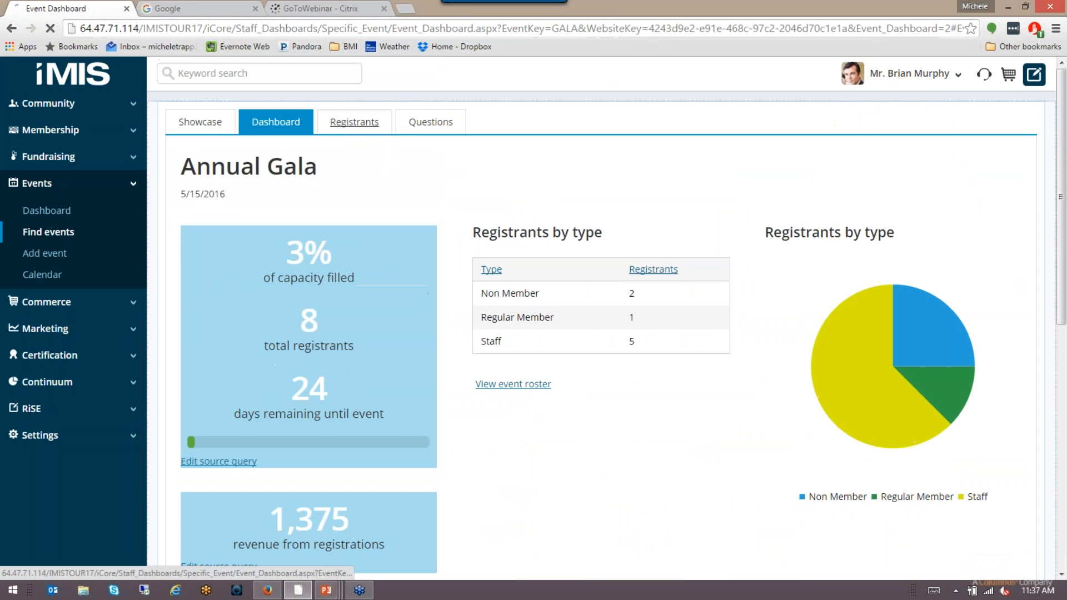